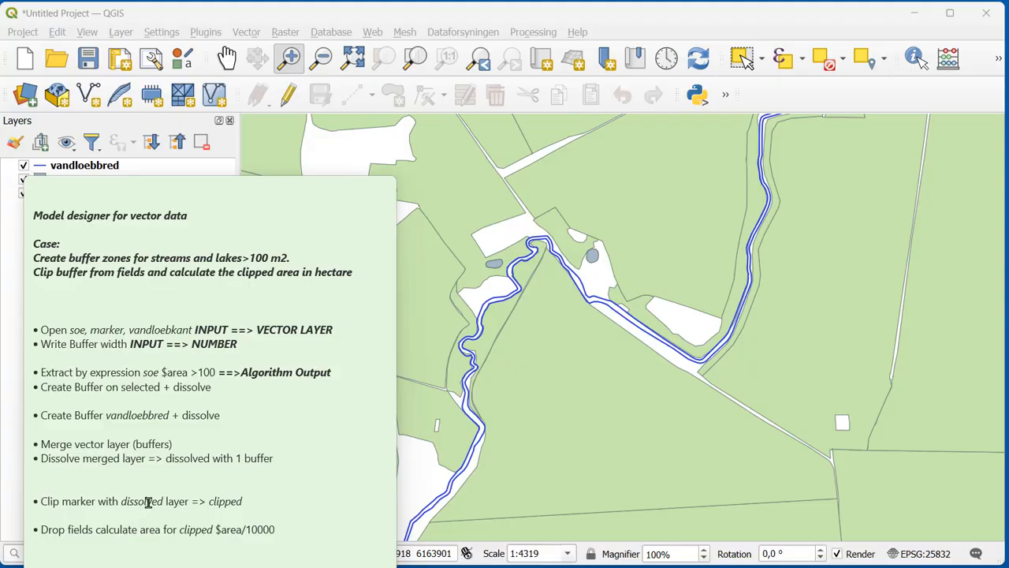
Step: Open the Processing Toolbox and create a new model in the Model Designer
left_click(539, 34)
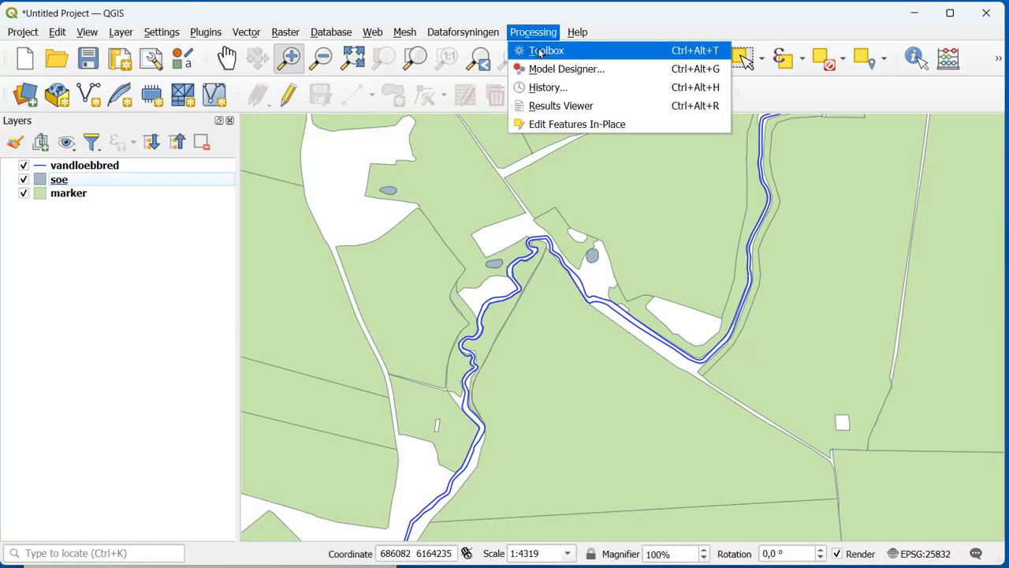
left_click(540, 52)
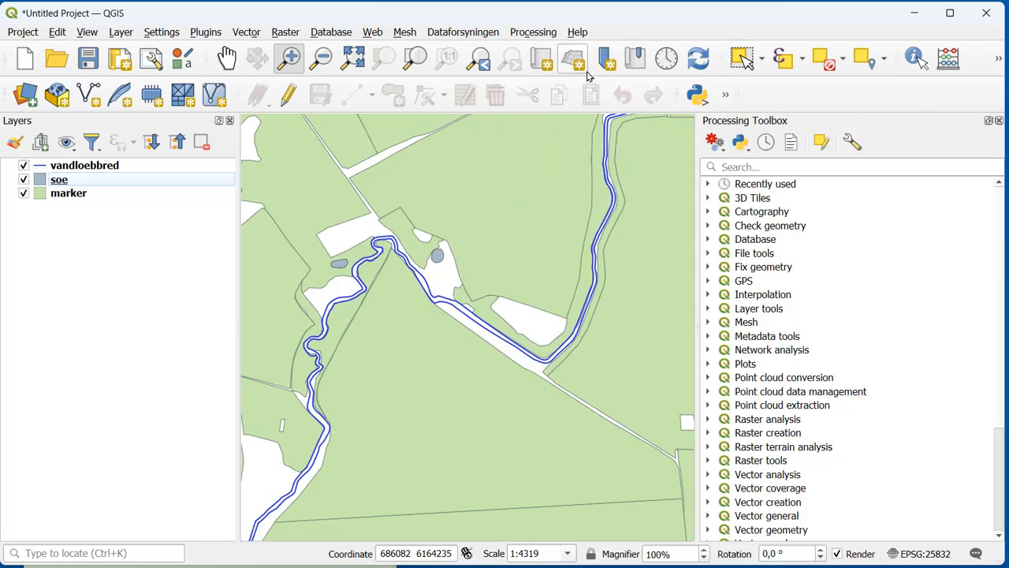
left_click(714, 143)
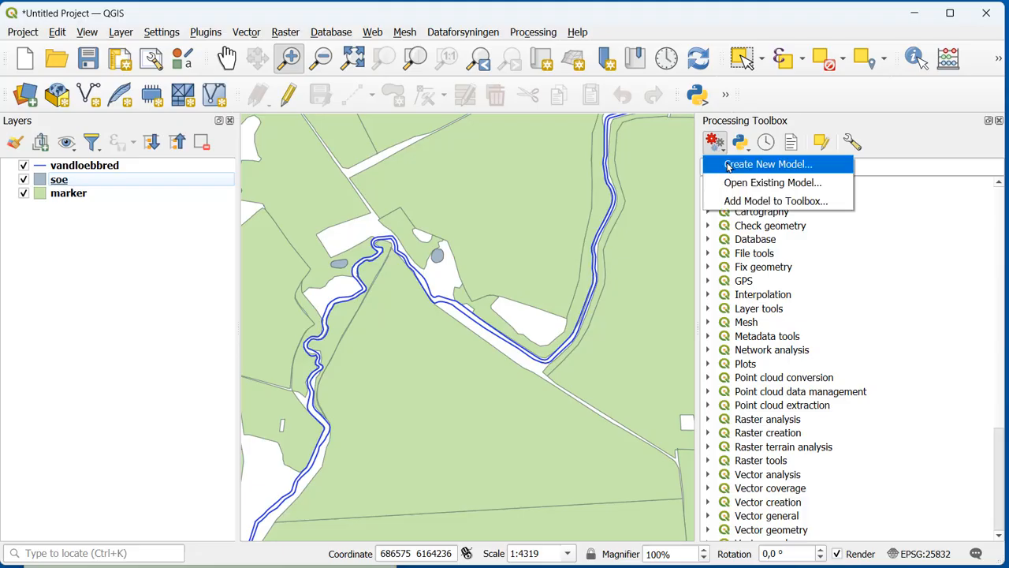
left_click(728, 167)
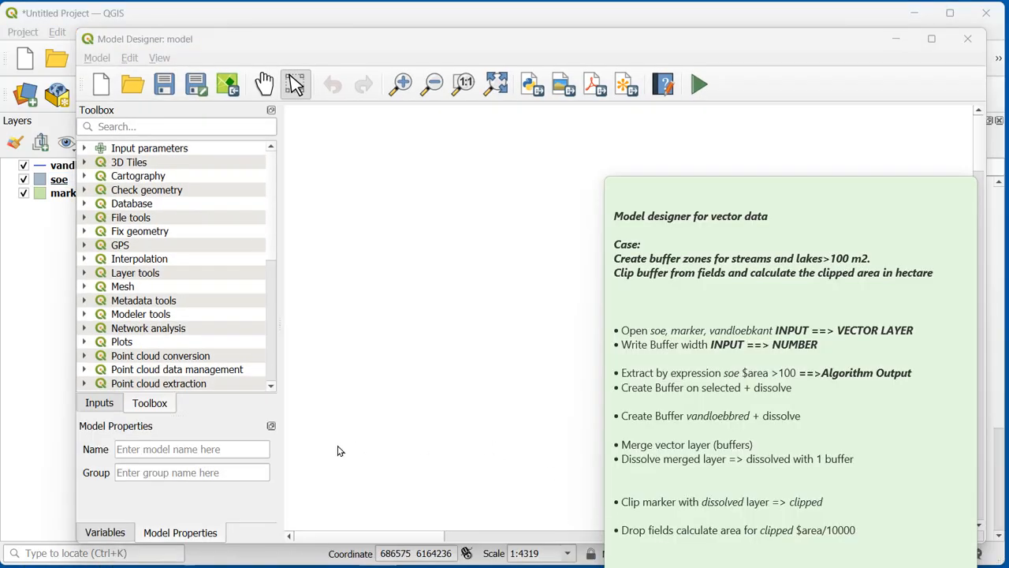
Step: Name the model "Buffer zones fields" and assign it to the group "Class2025"
left_click(132, 447)
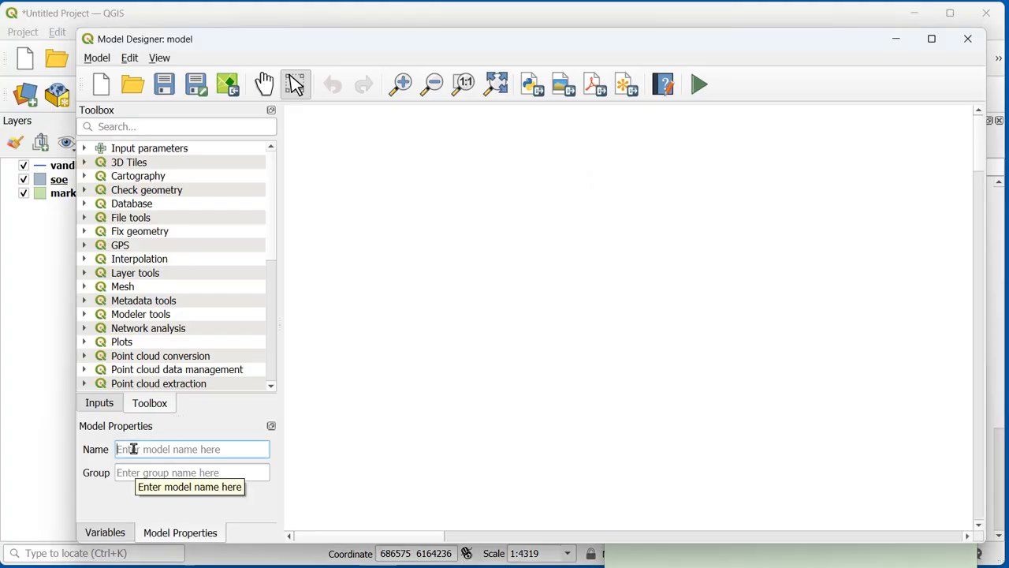
type("Buff")
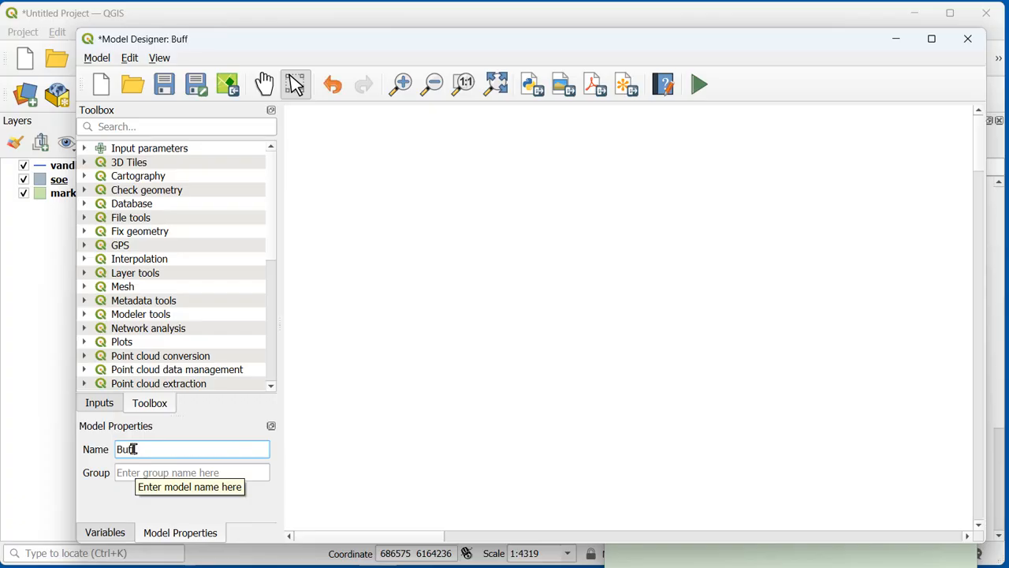
type("er zones fields")
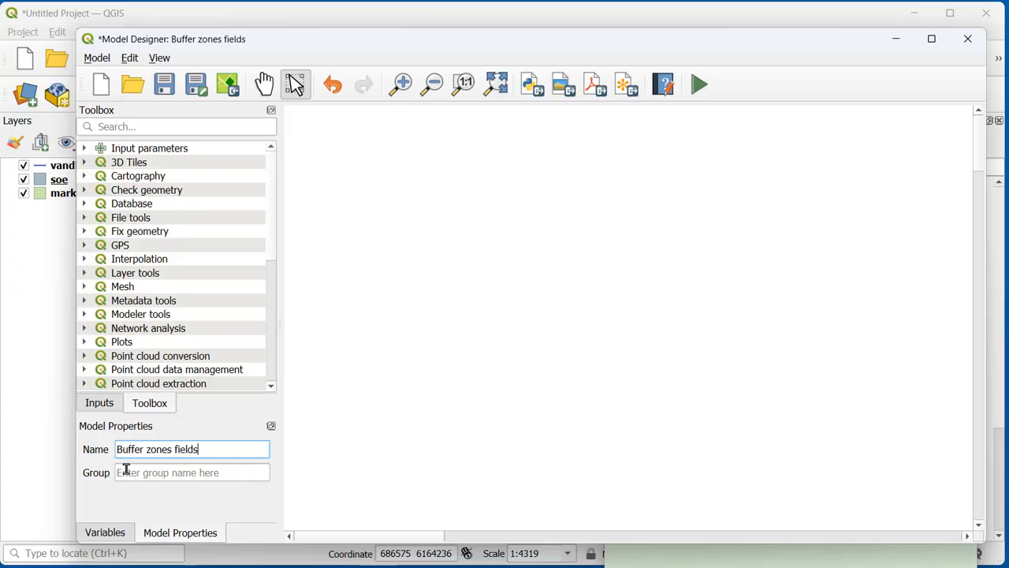
left_click(126, 468)
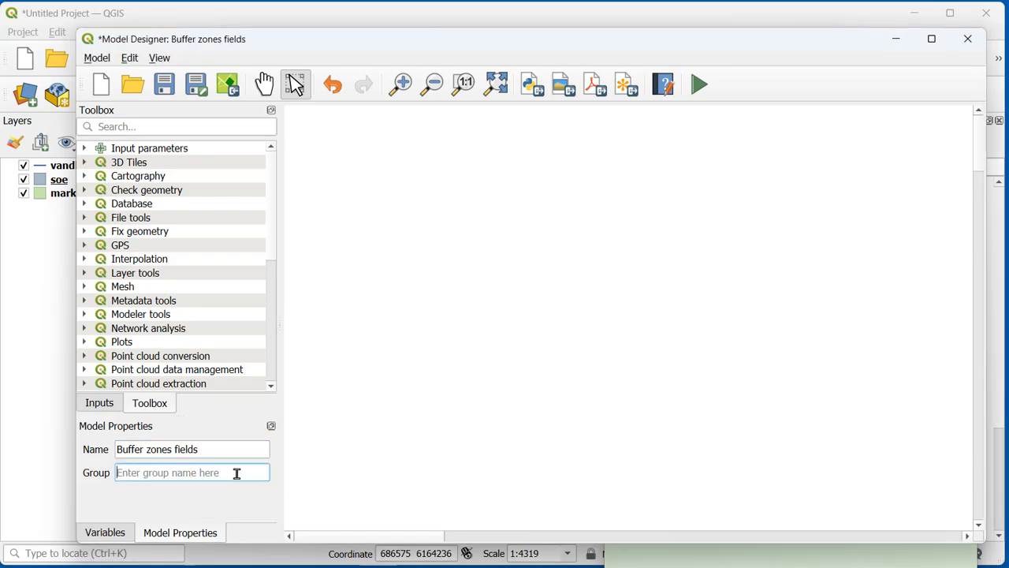
type("Class2")
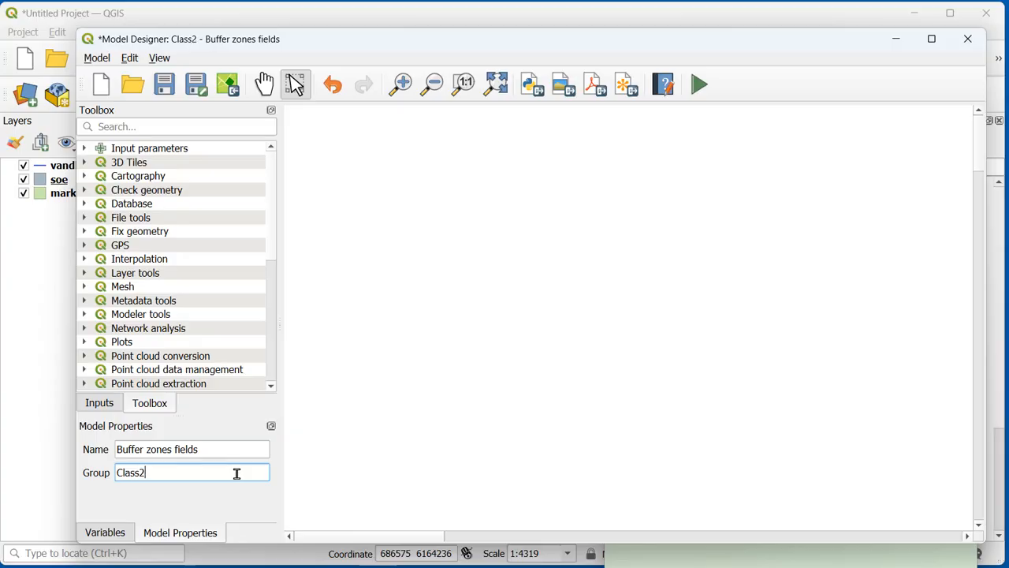
type("025")
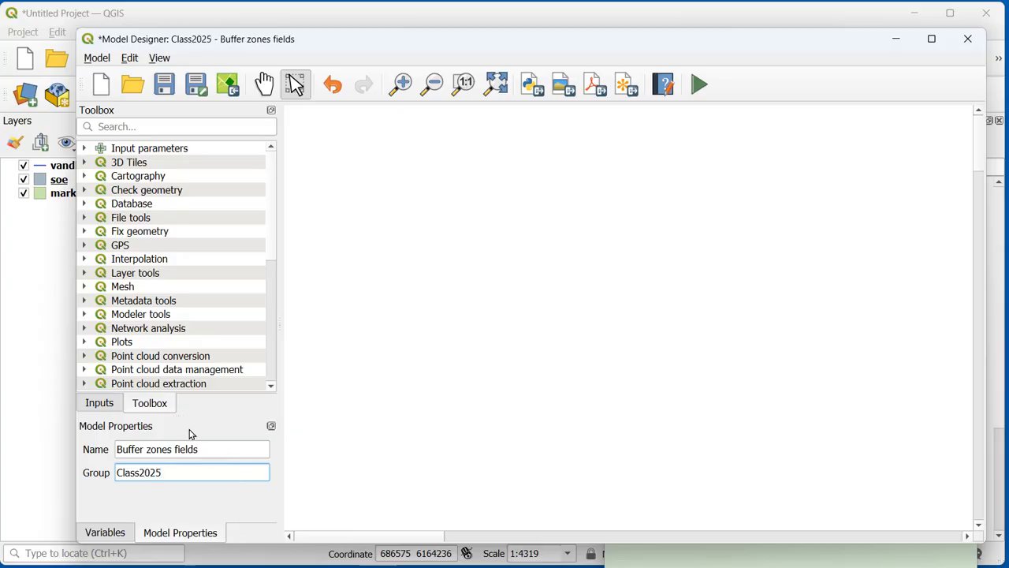
Step: Add a mandatory Vector Layer input described as "Lake" with the Polygon geometry type
left_click(100, 403)
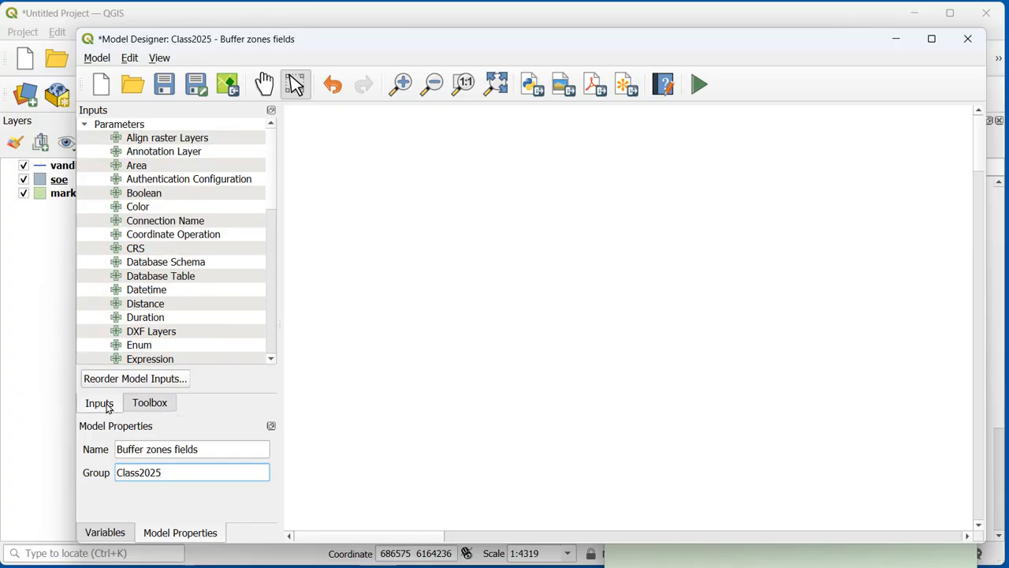
left_click(657, 565)
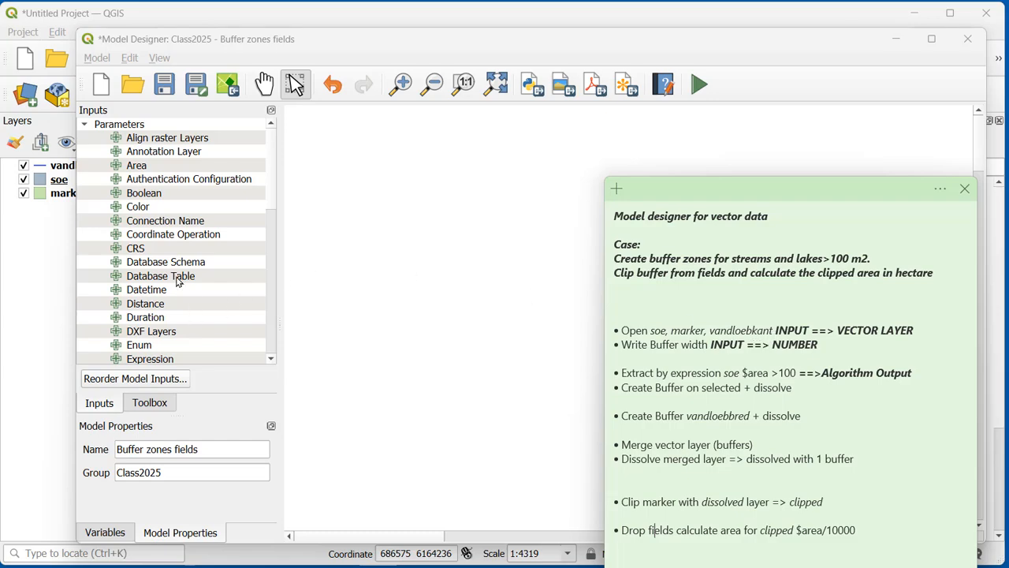
left_click(104, 403)
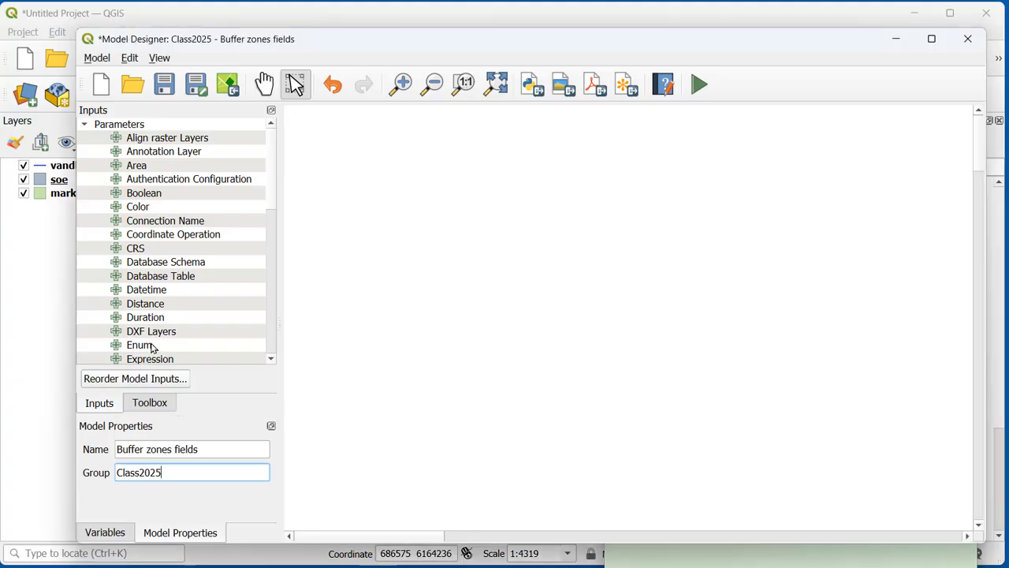
left_click_drag(273, 198, 270, 331)
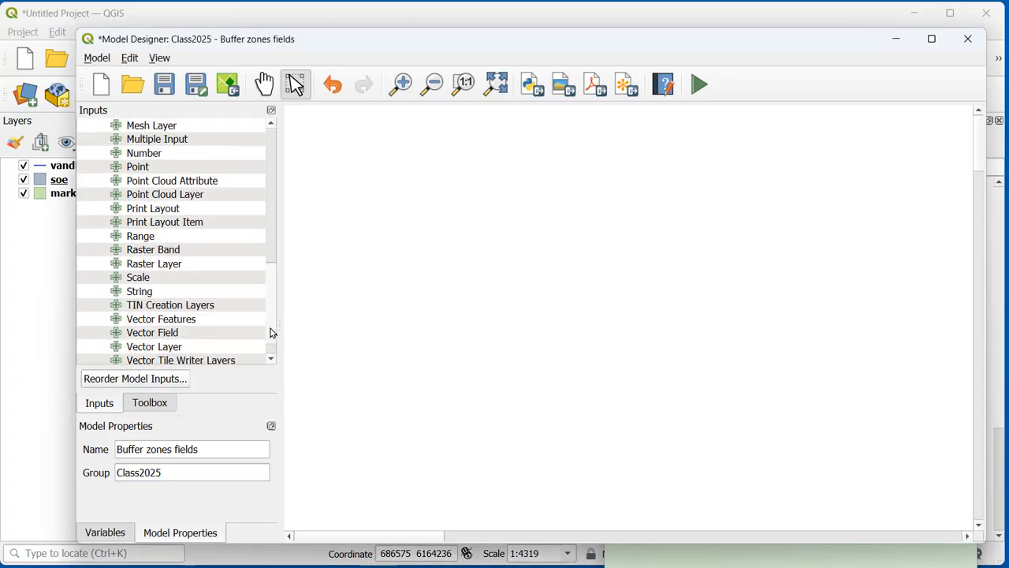
left_click(179, 353)
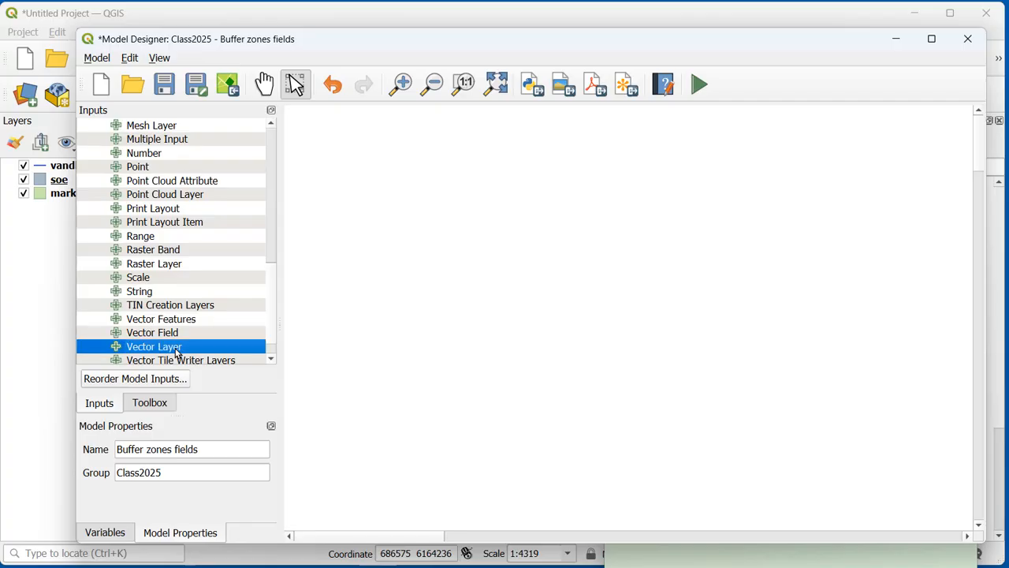
double_click(177, 351)
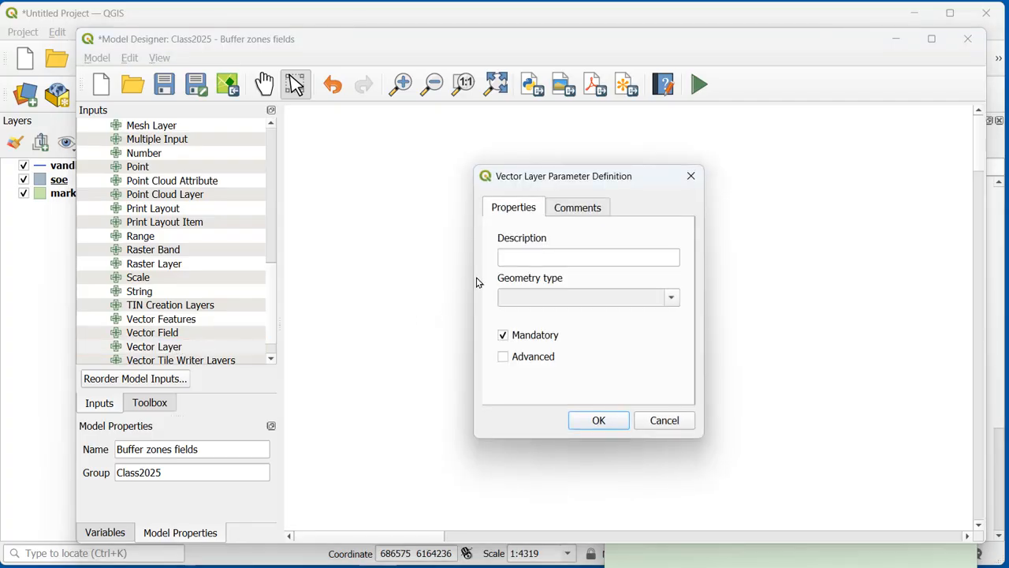
left_click(520, 255)
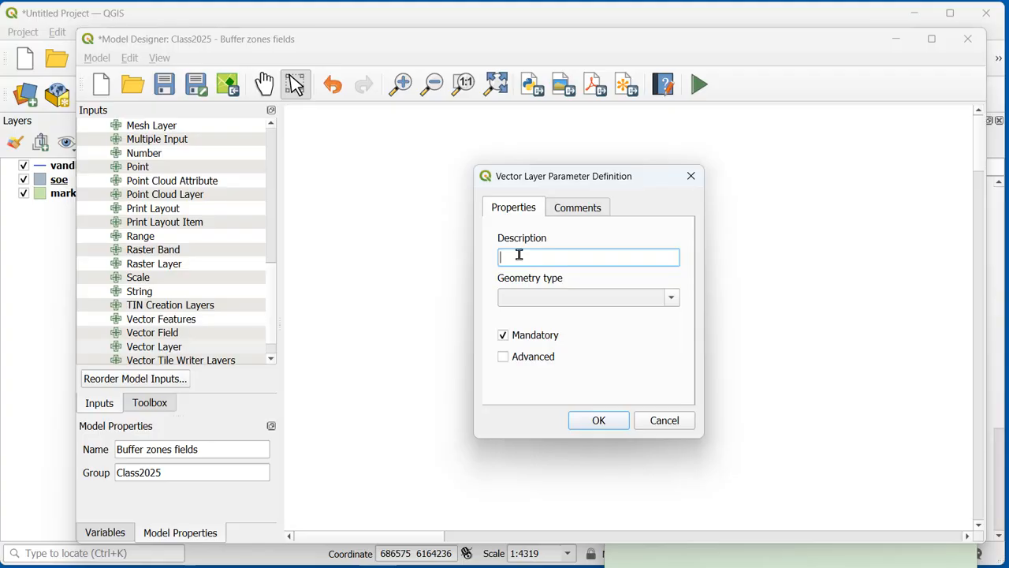
left_click(671, 296)
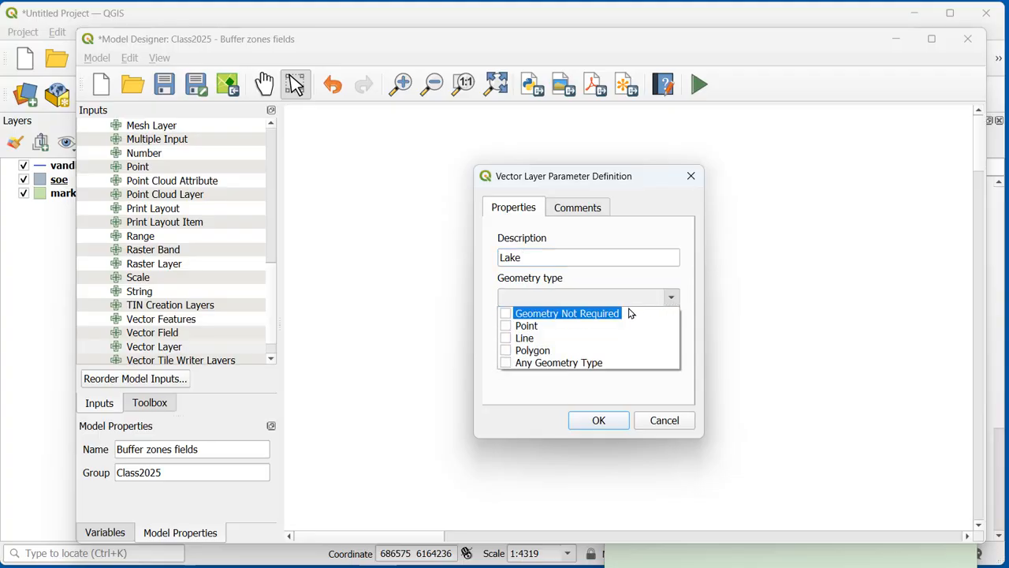
left_click(512, 353)
left_click(548, 389)
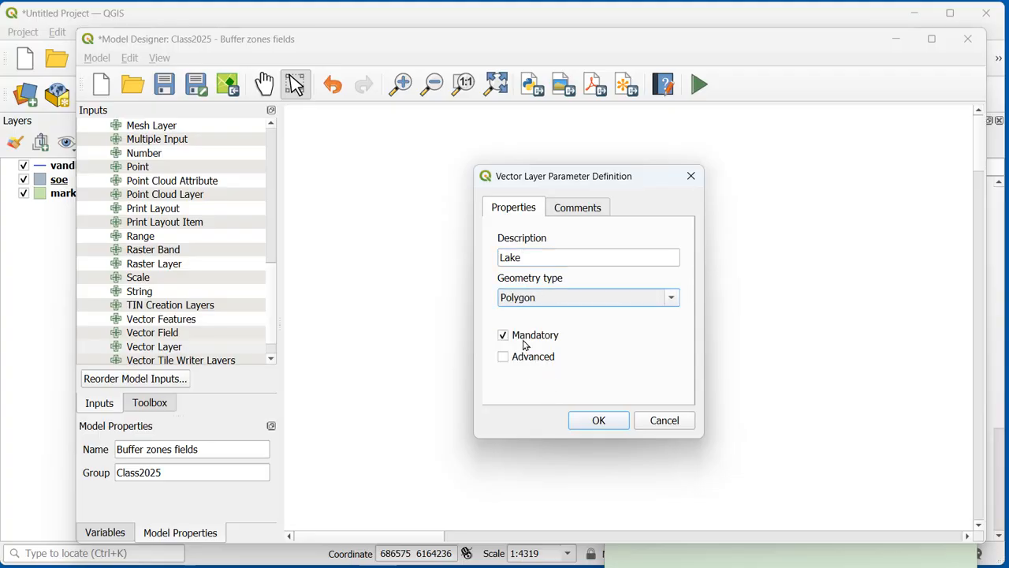
left_click(598, 421)
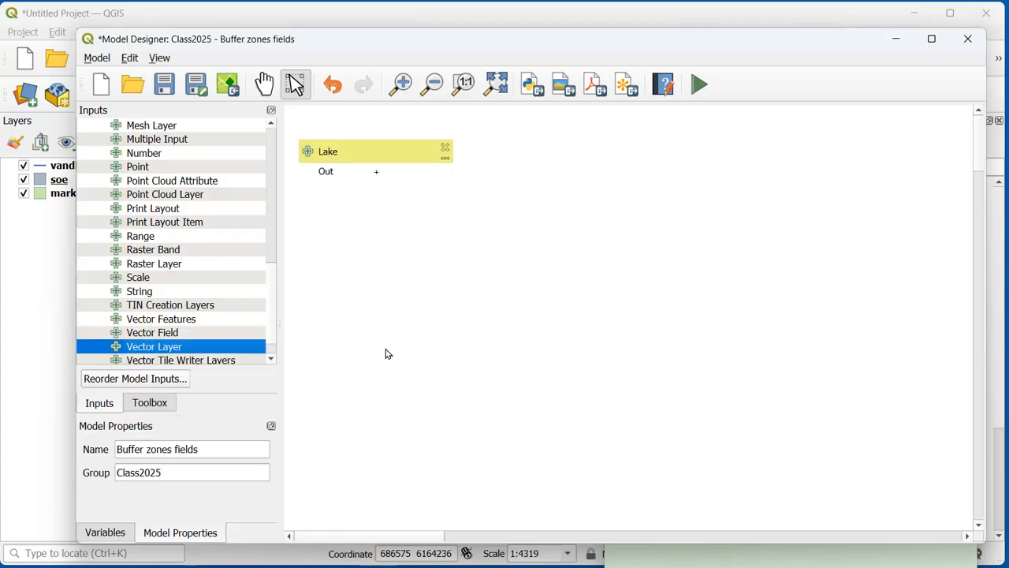
Step: Add a mandatory Vector Layer input described as "Stream" with Line geometry and place it directly below Lake
left_click_drag(207, 349, 352, 317)
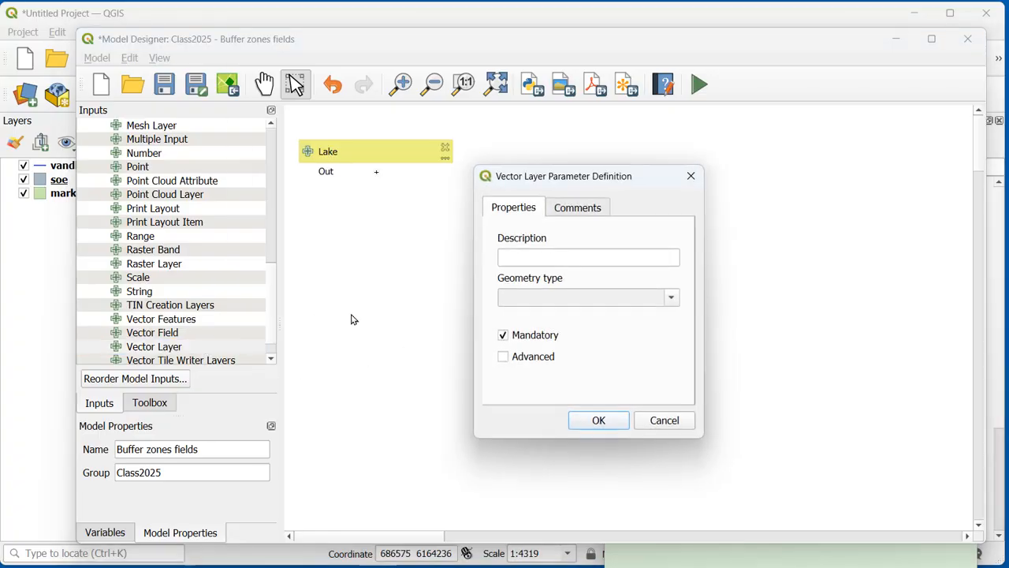
left_click(554, 256)
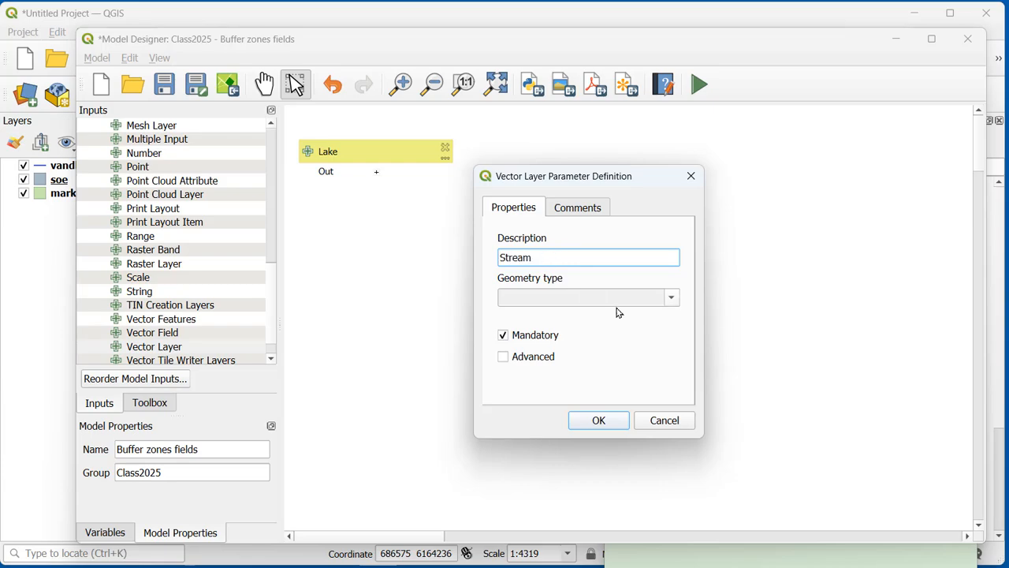
left_click(672, 303)
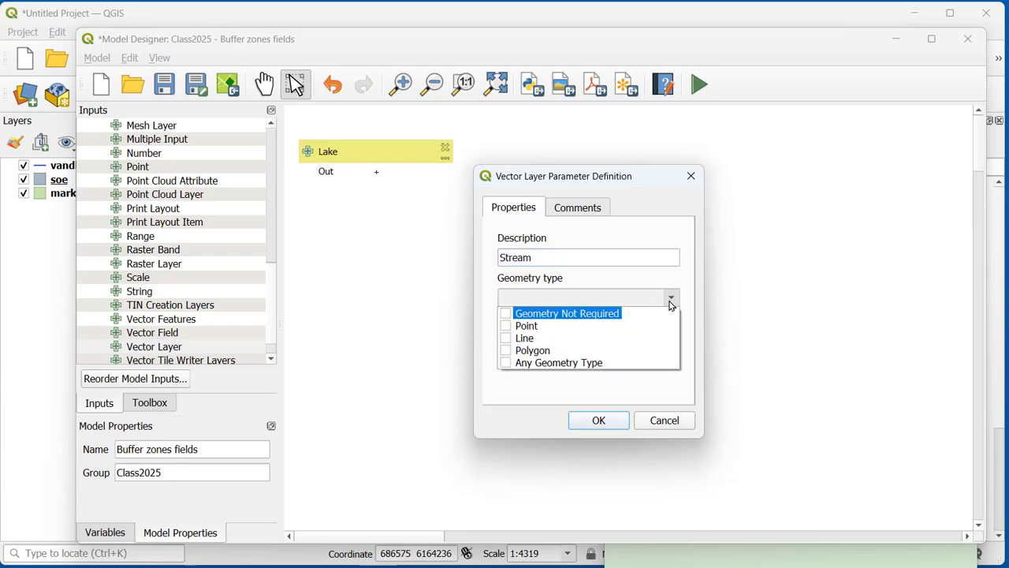
left_click(506, 339)
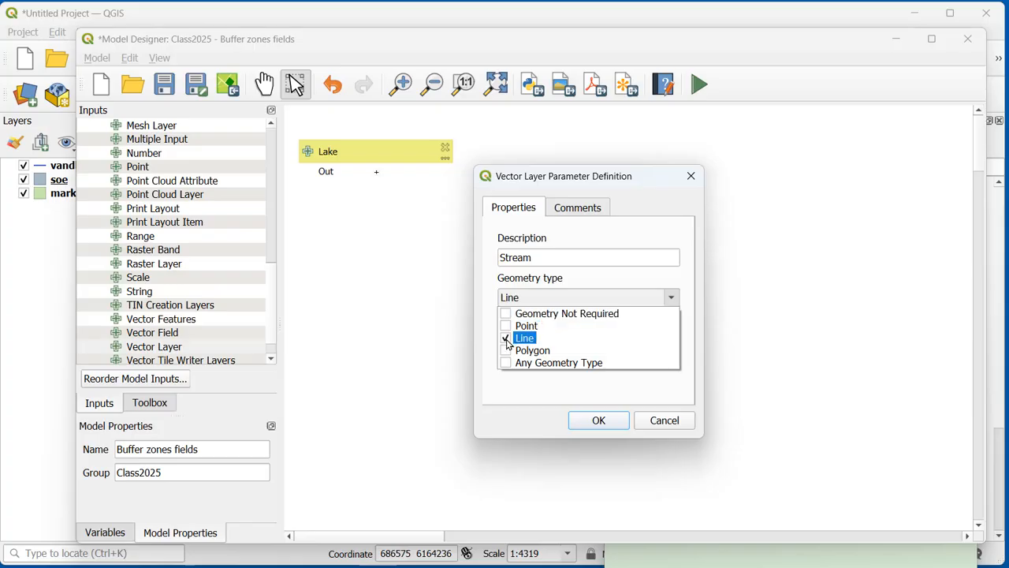
left_click(565, 398)
left_click(597, 420)
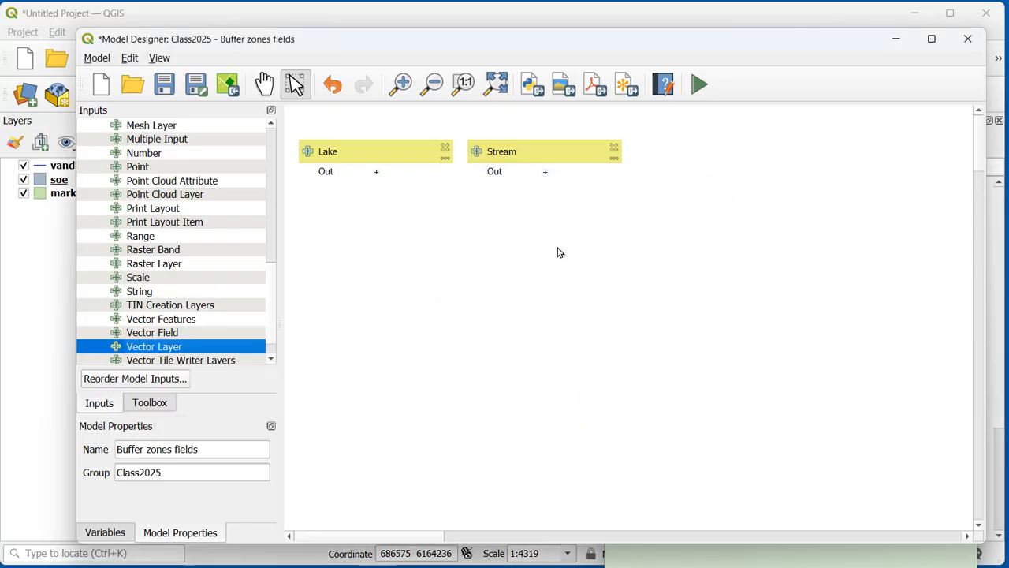
left_click_drag(544, 154, 377, 197)
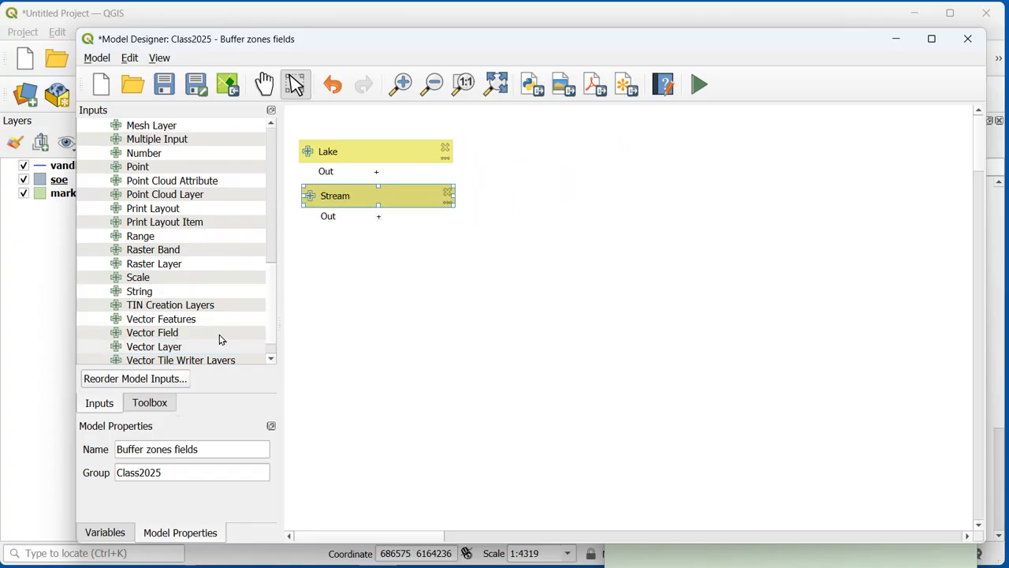
Step: Add a mandatory Vector Layer input described as "Fields" with the Polygon geometry type
double_click(165, 348)
left_click(553, 254)
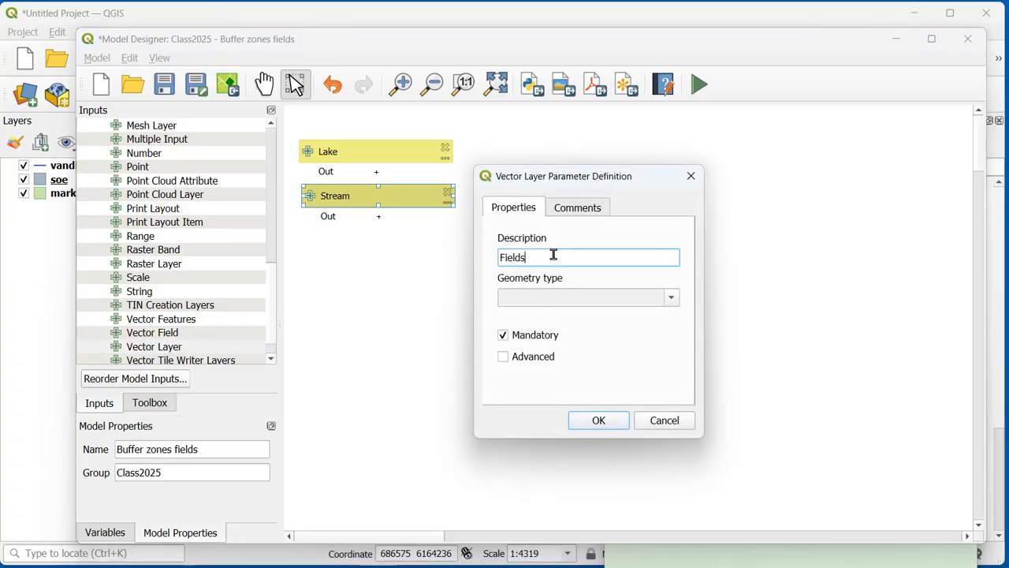
left_click(670, 298)
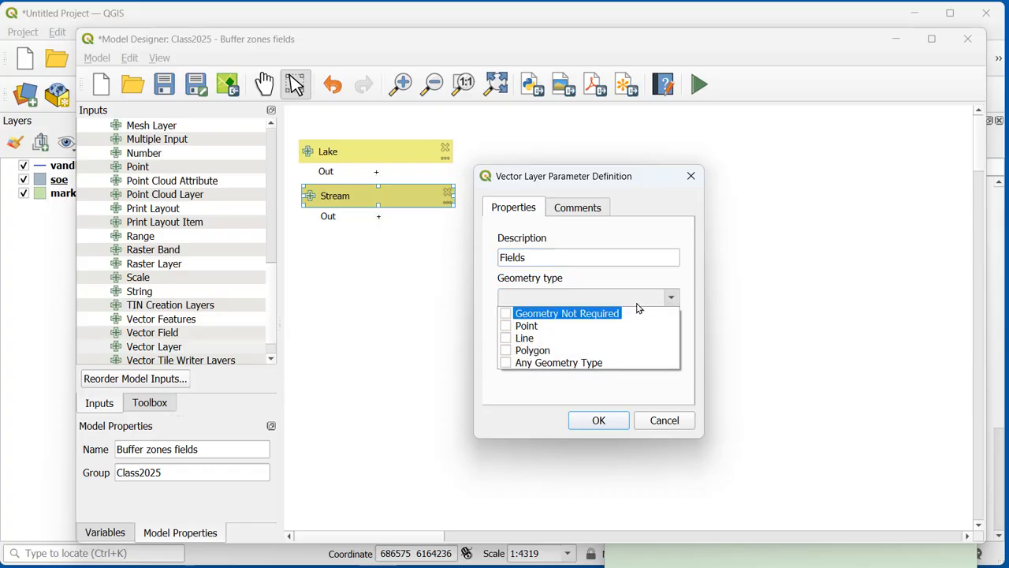
left_click(510, 354)
left_click(514, 384)
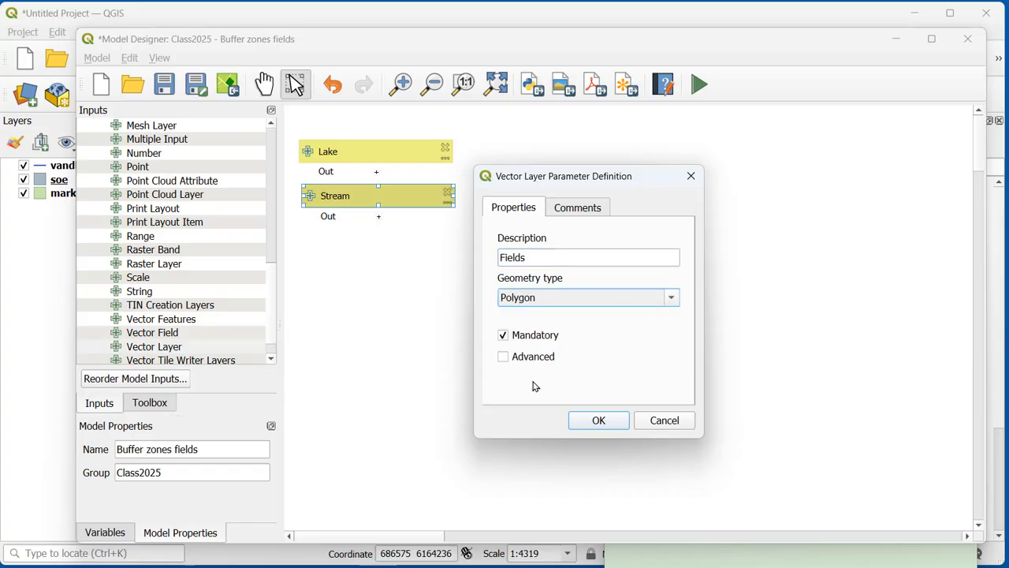
left_click(580, 209)
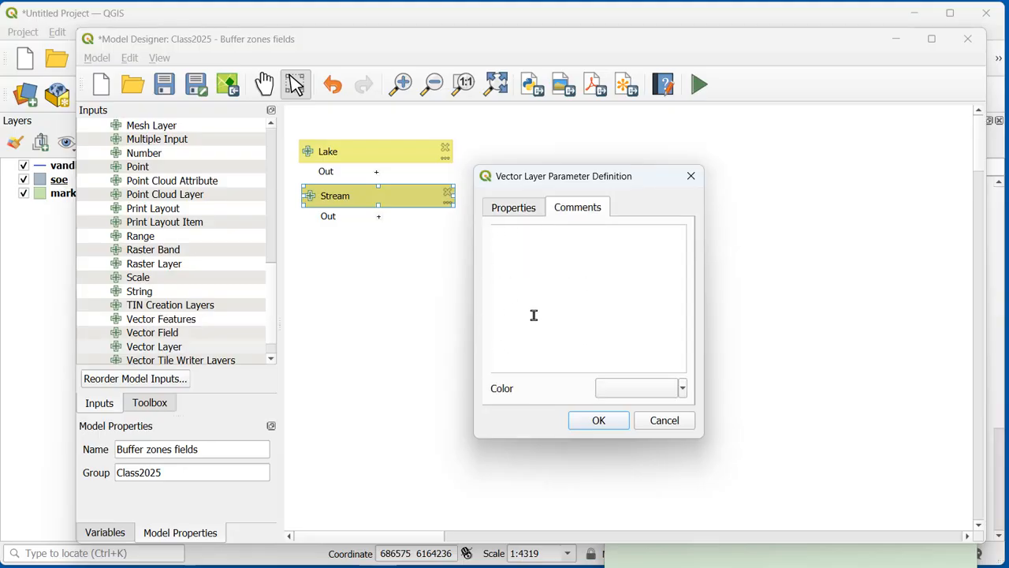
left_click(519, 209)
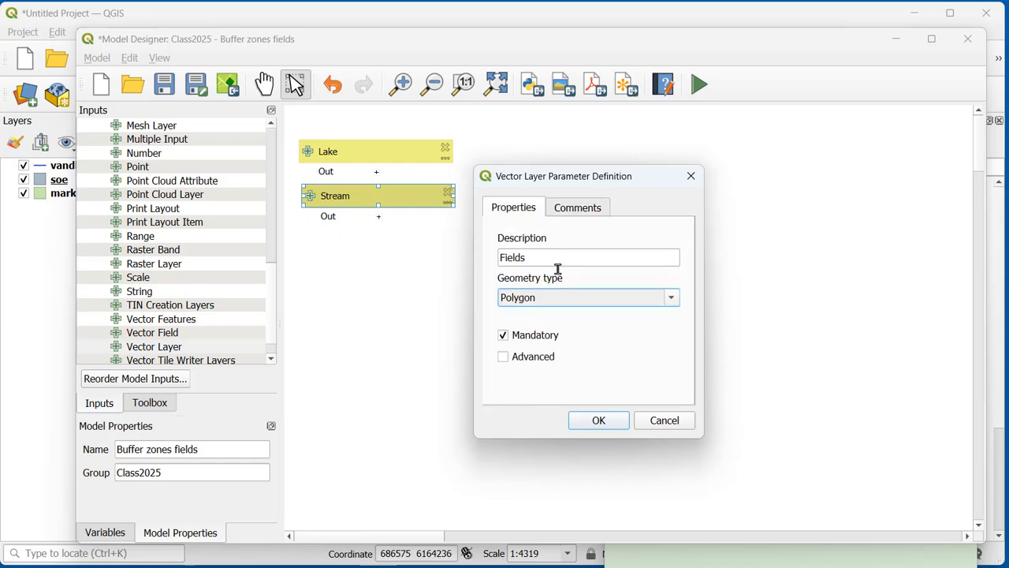
left_click(604, 427)
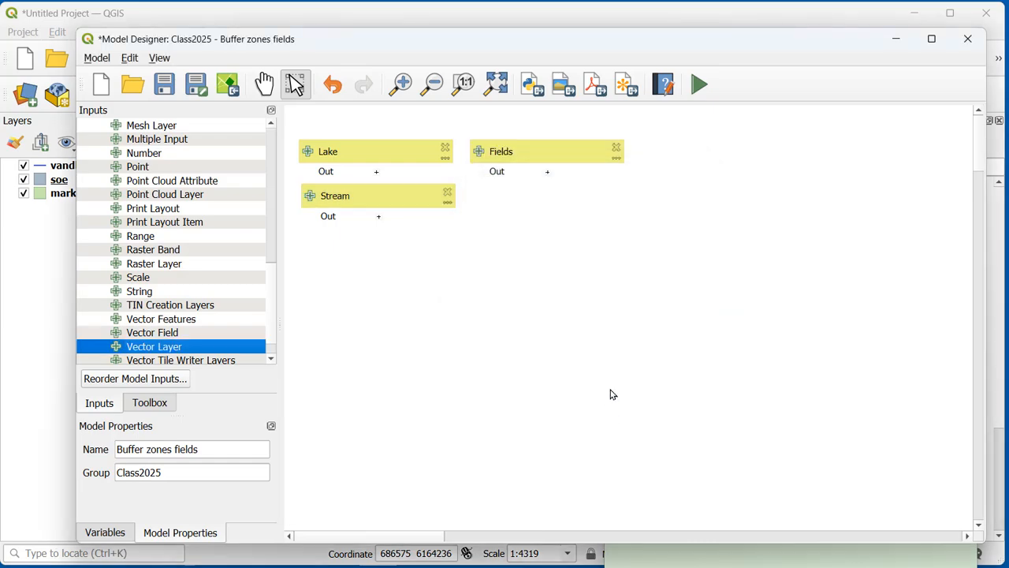
Step: Move the Fields input below Stream and line up the Lake, Stream and Fields inputs in one column
left_click_drag(575, 165, 394, 239)
left_click_drag(410, 198, 404, 199)
left_click_drag(409, 163, 407, 165)
left_click(518, 317)
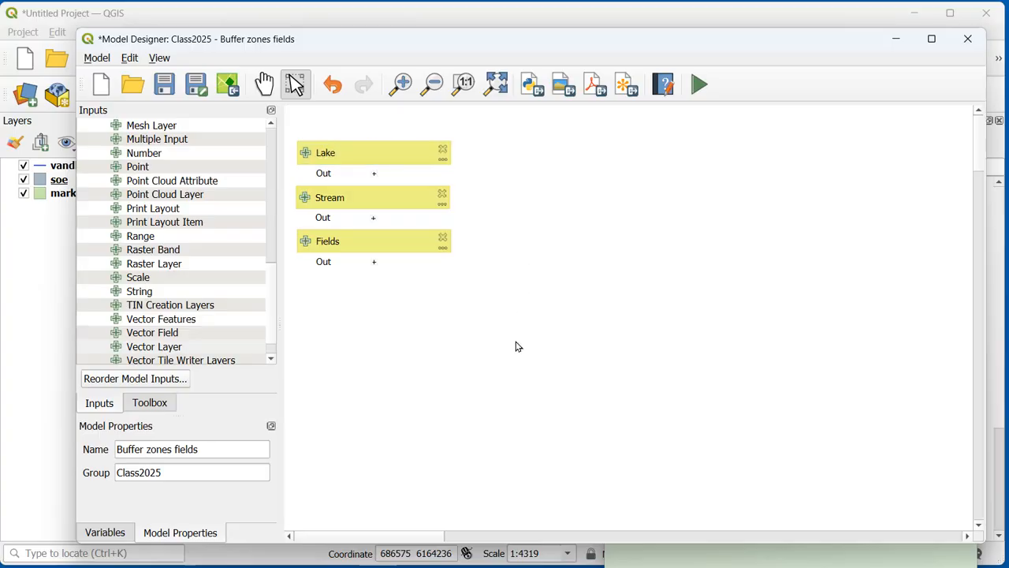
Step: Add a mandatory Number input described as "Buffer width in m" with the Float number type
left_click(756, 561)
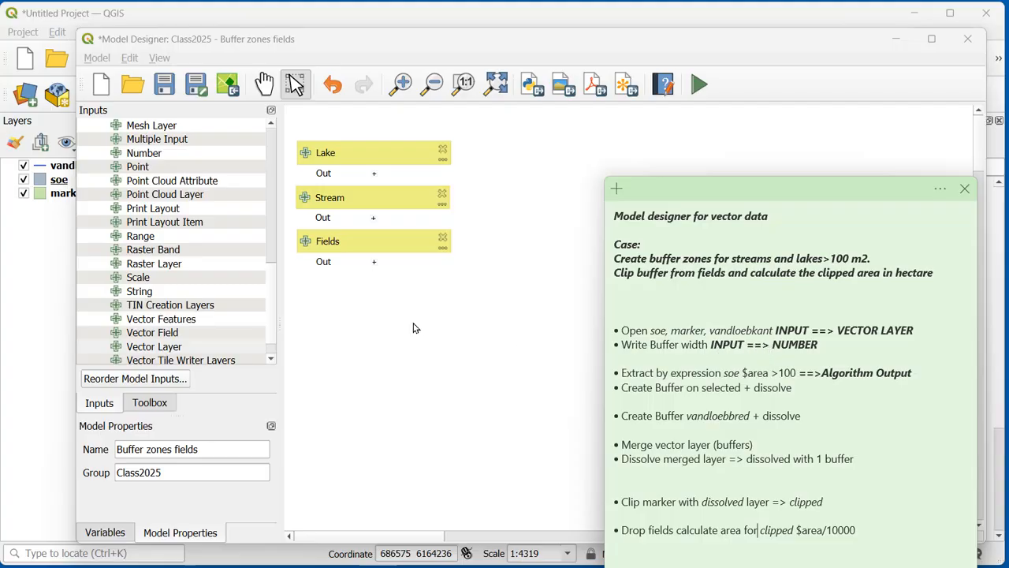
left_click_drag(273, 282, 273, 273)
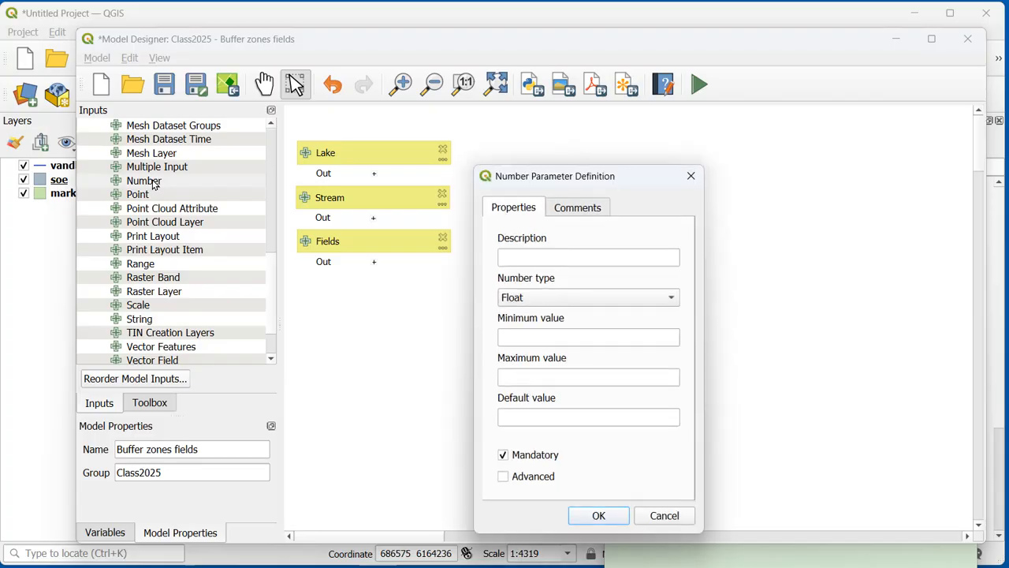
left_click(544, 255)
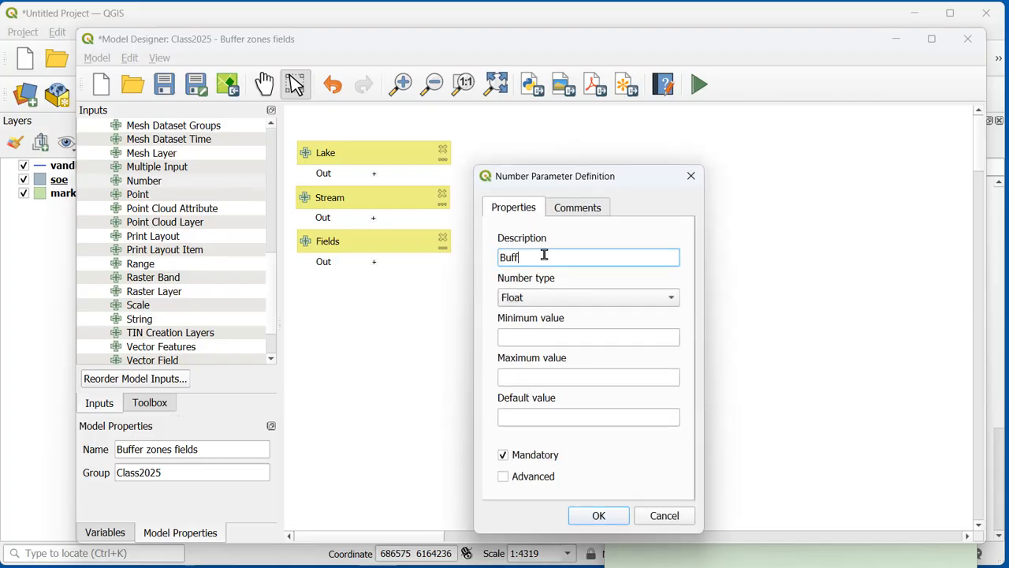
type("Buffer width in m")
left_click(583, 303)
left_click(585, 302)
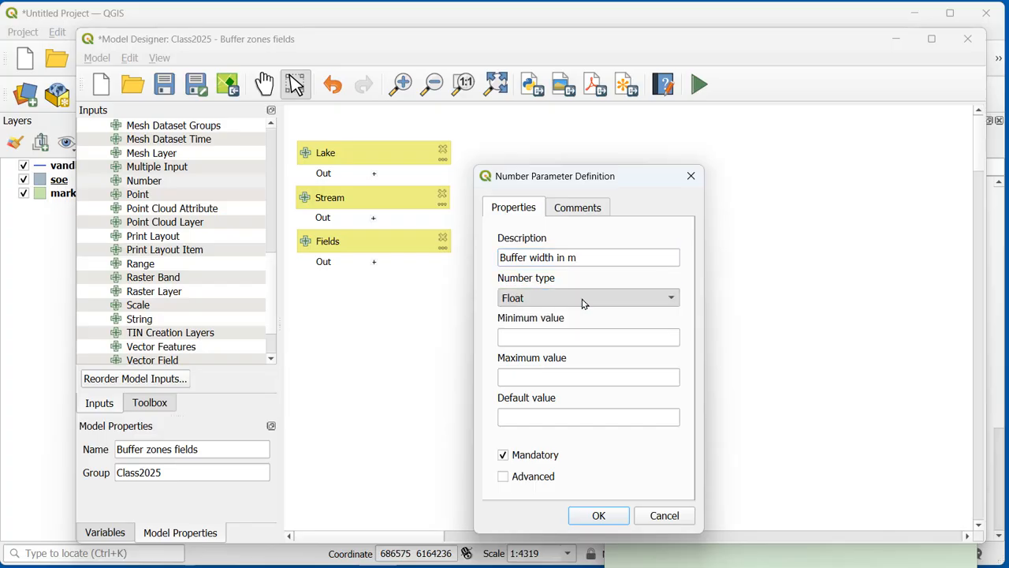
left_click(600, 516)
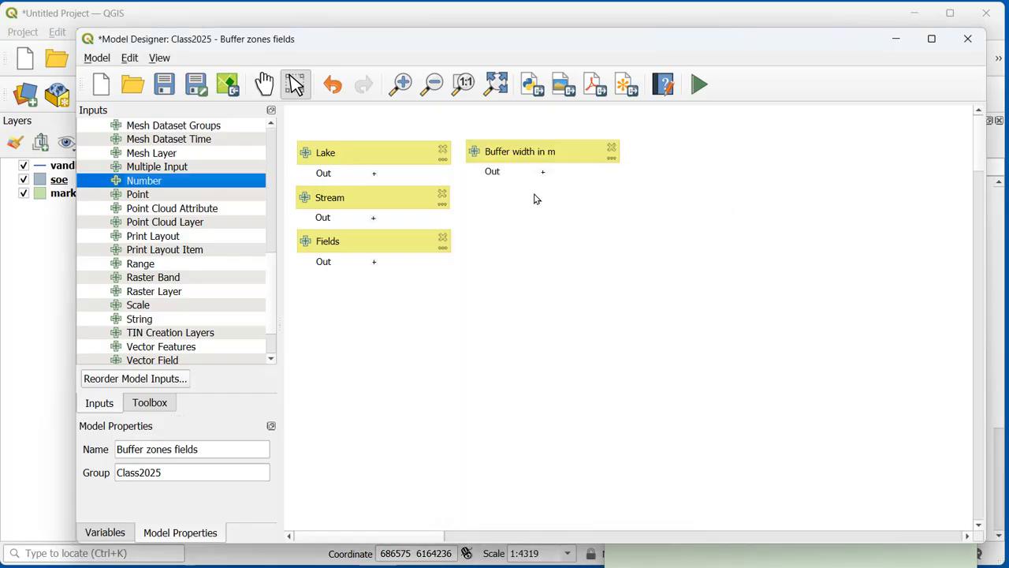
Step: Arrange the inputs in one column with Buffer width in m above Lake, Stream and Fields
left_click_drag(532, 156, 354, 119)
left_click_drag(349, 244, 354, 268)
left_click_drag(363, 207, 365, 232)
left_click_drag(376, 155, 371, 196)
left_click_drag(373, 118, 373, 155)
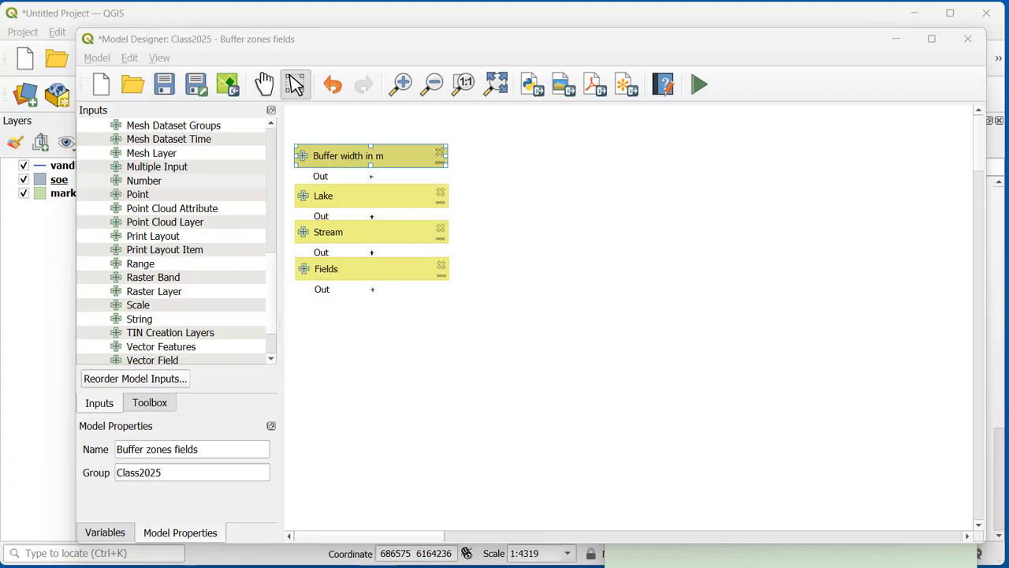
Step: Reorder the model inputs so that Fields comes last, after Buffer width in m, Lake and Stream
left_click(95, 63)
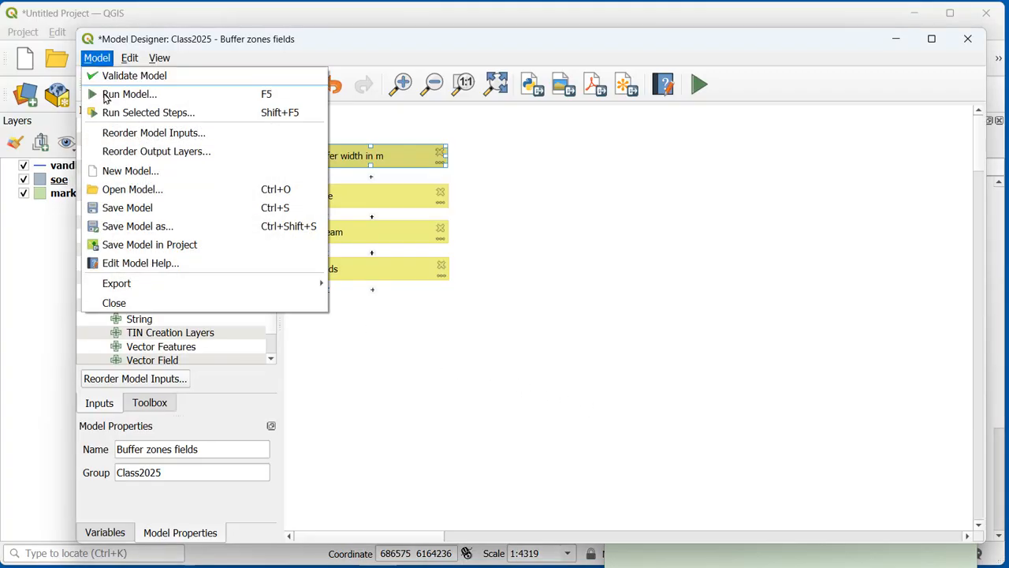
left_click(111, 134)
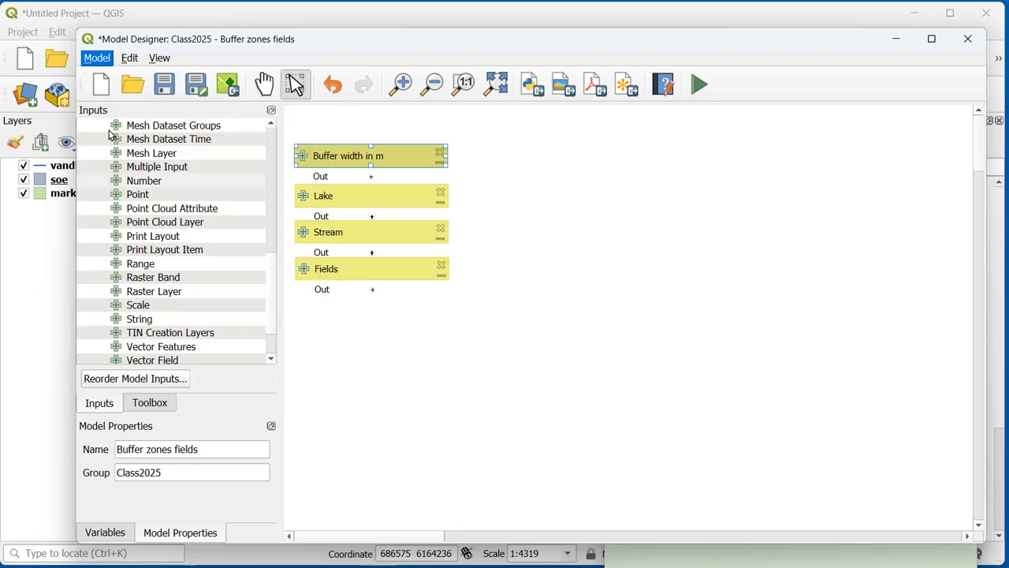
left_click_drag(522, 193, 608, 191)
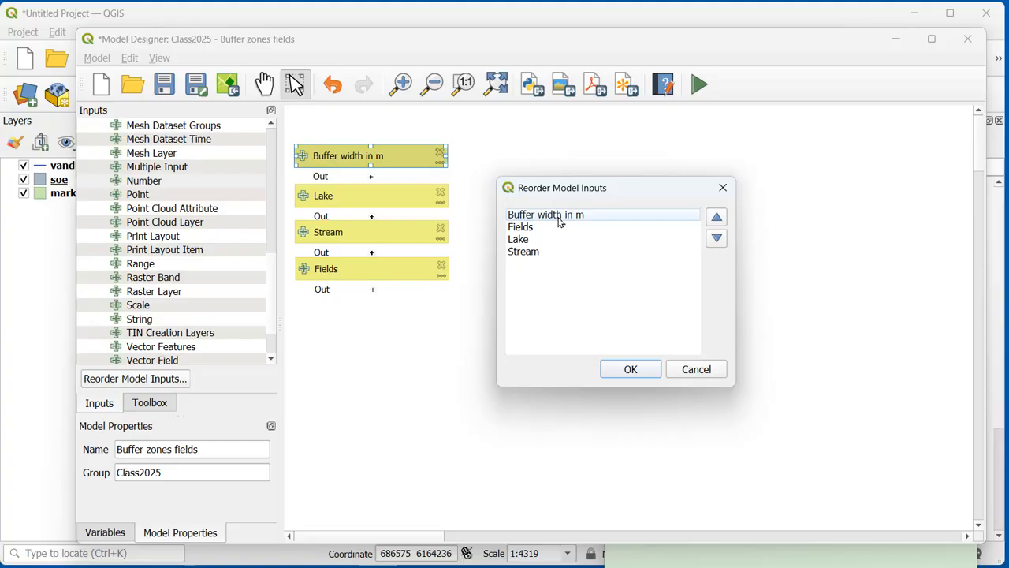
left_click(533, 232)
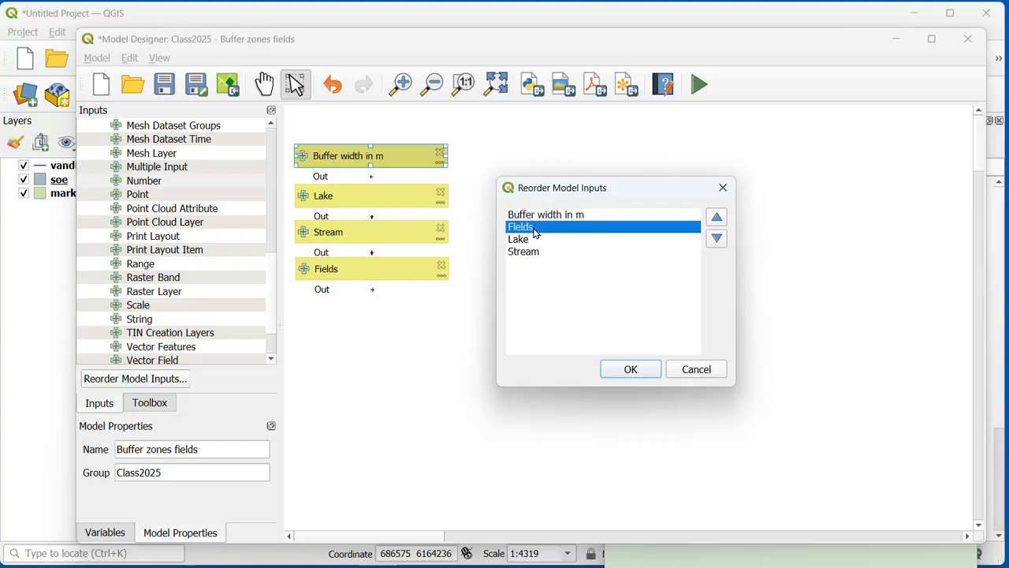
left_click(719, 240)
left_click(721, 240)
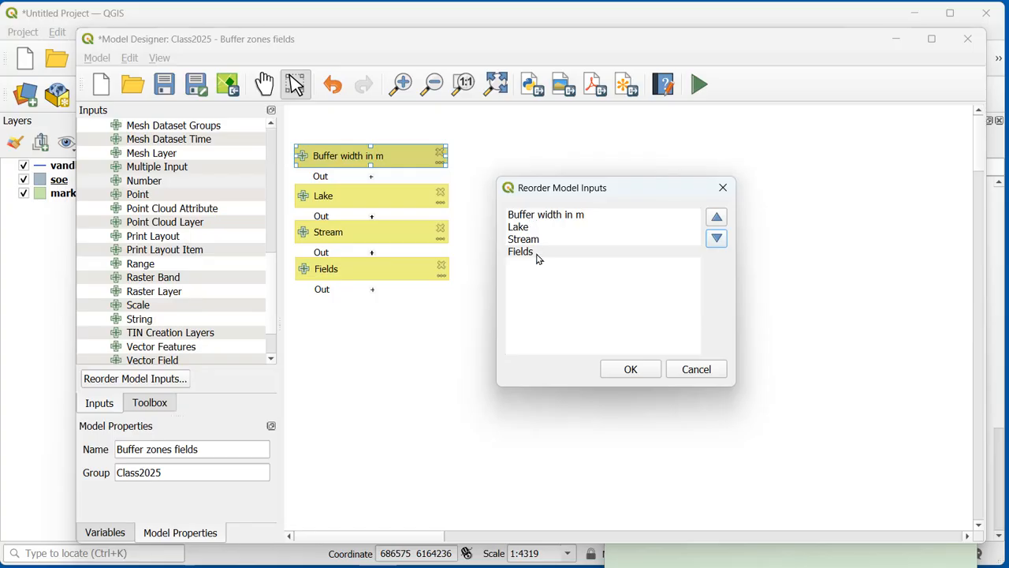
left_click(629, 370)
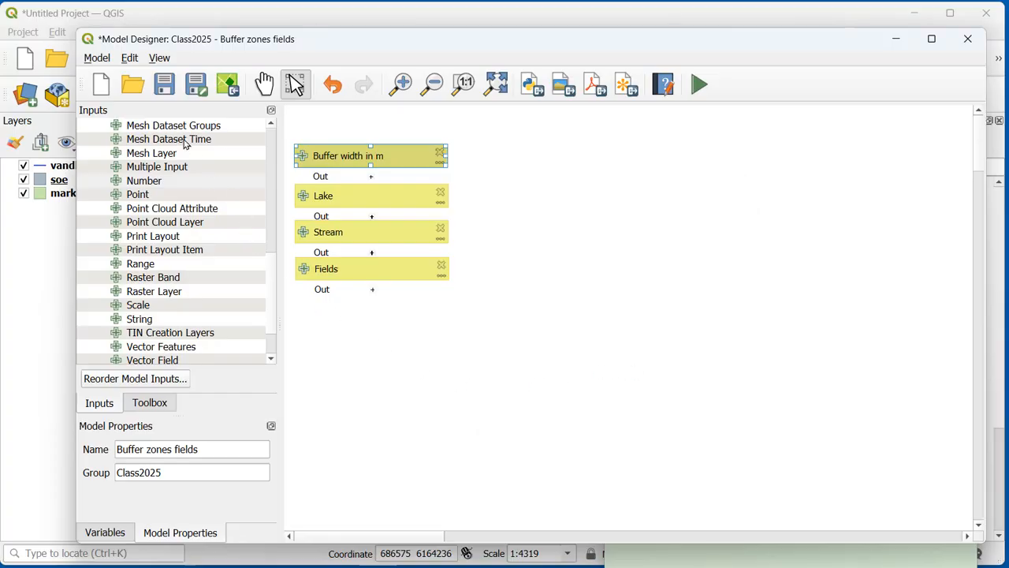
Step: Save the model as Buffer zones fields.model3 and open it for a test run in its current state
left_click(163, 93)
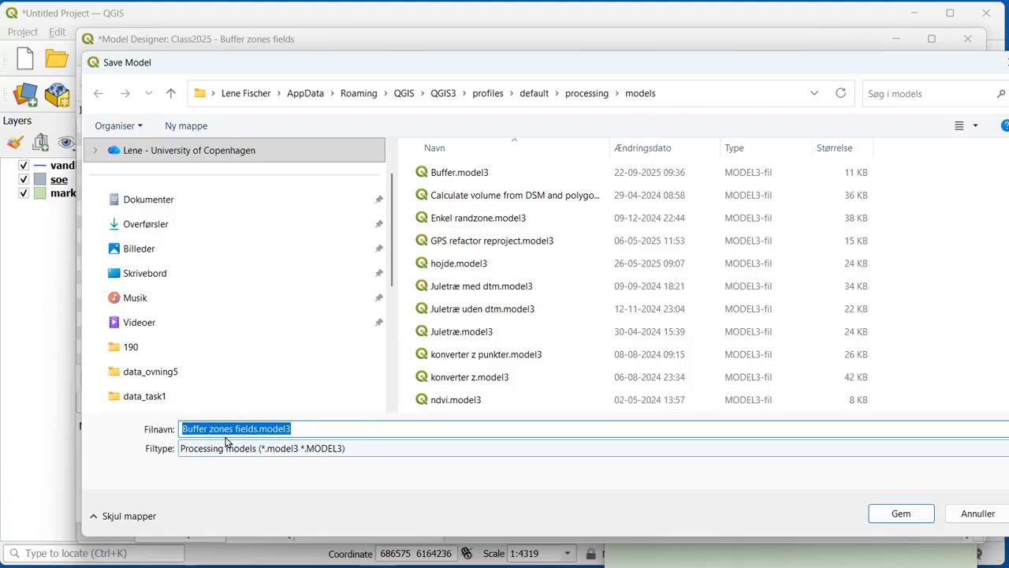
left_click(901, 513)
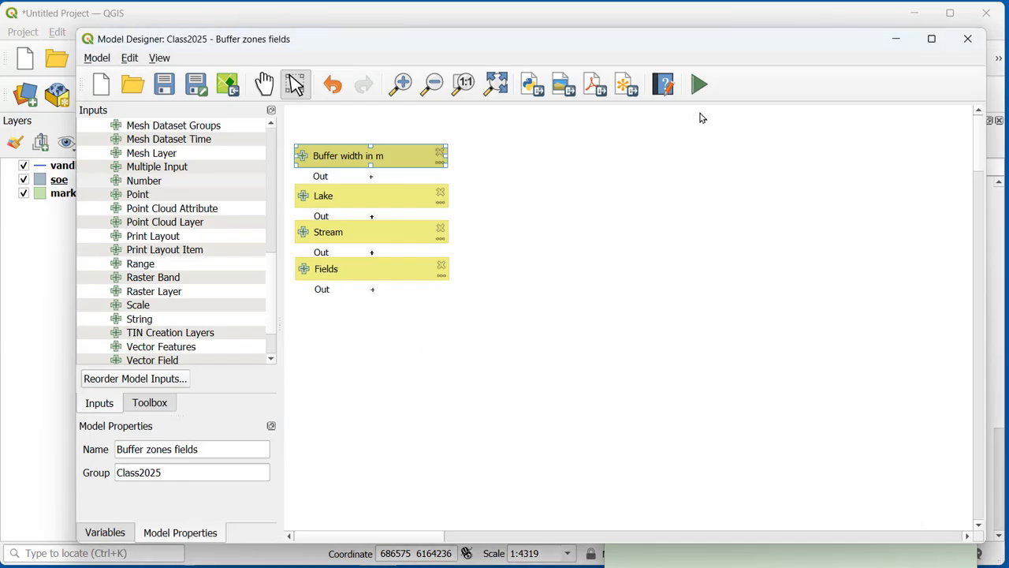
left_click(701, 87)
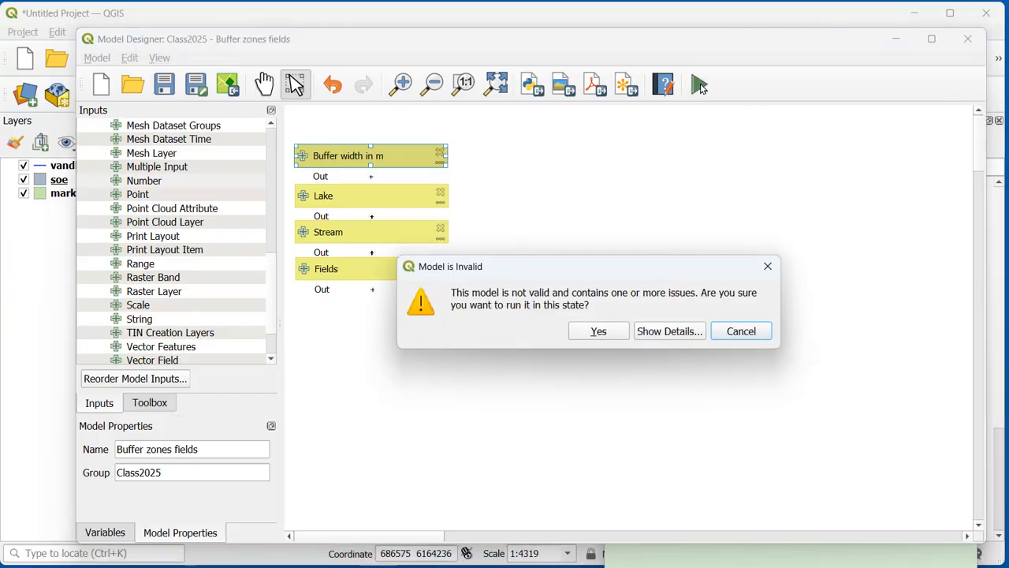
left_click(599, 339)
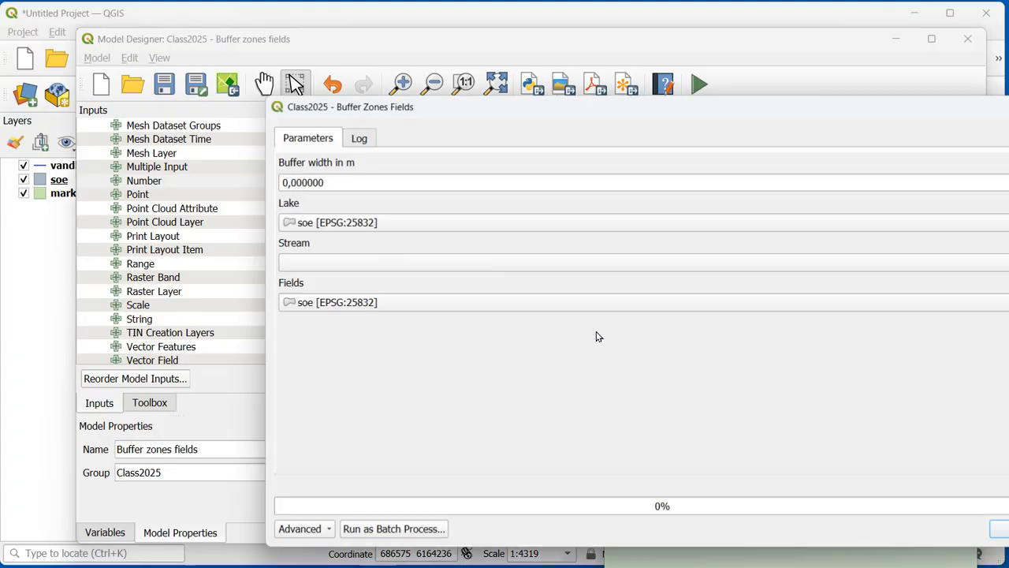
Step: Test-run the model with soe as Lake, vandloebbred as Stream and marker as Fields, and close the run dialog
left_click_drag(456, 117, 308, 83)
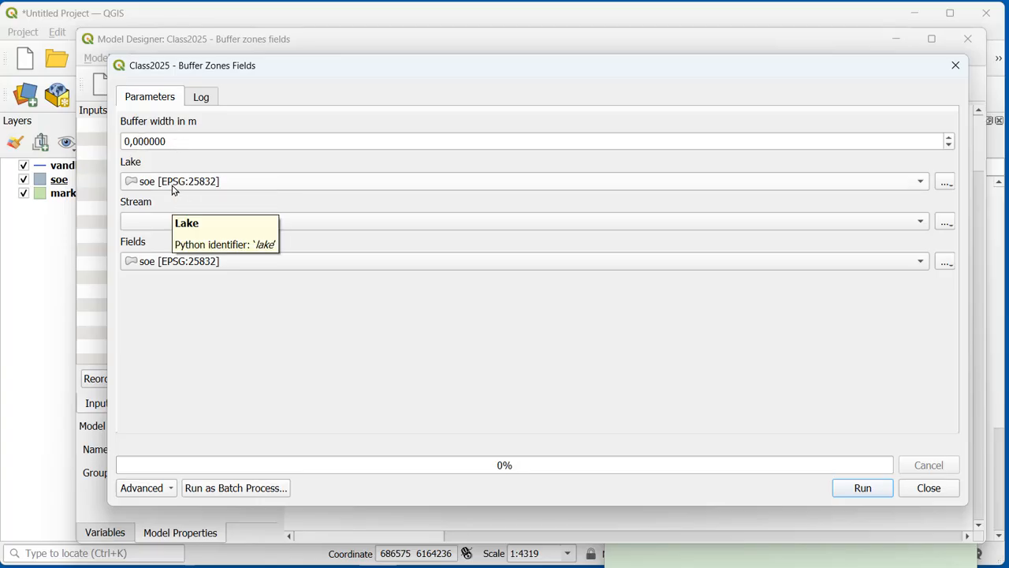
scroll(165, 227, "down", 1)
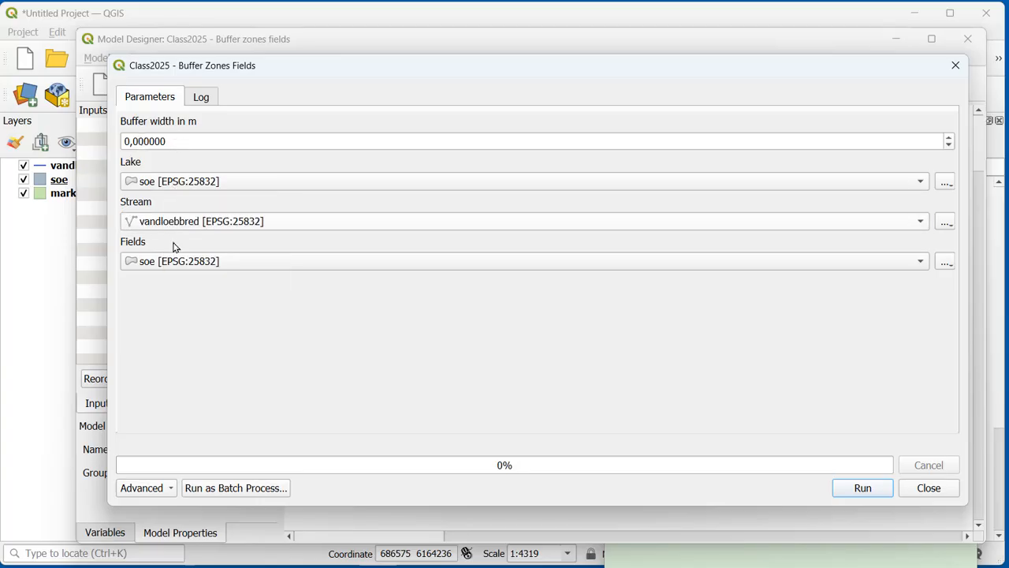
left_click(185, 265)
left_click(184, 246)
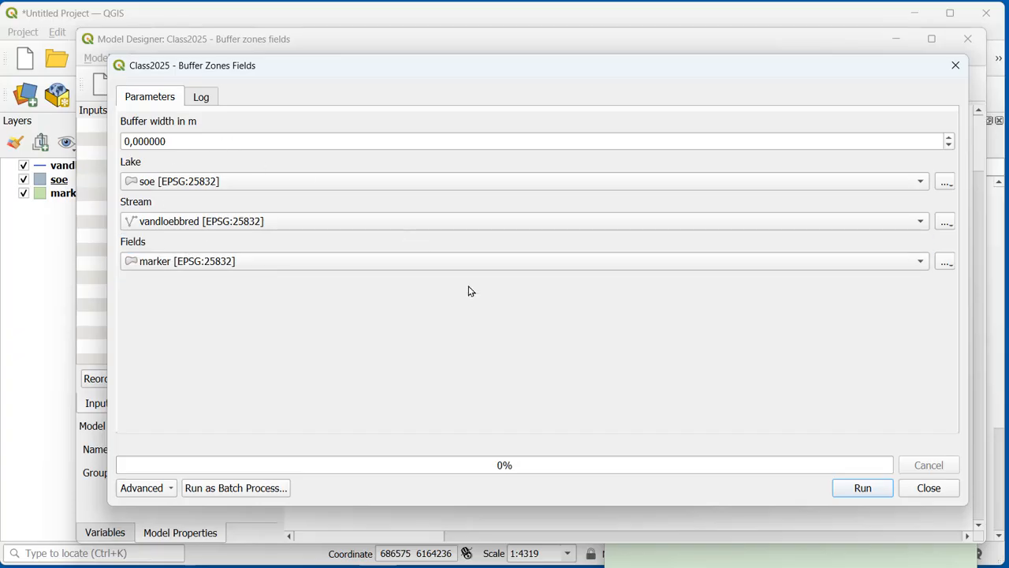
left_click(861, 490)
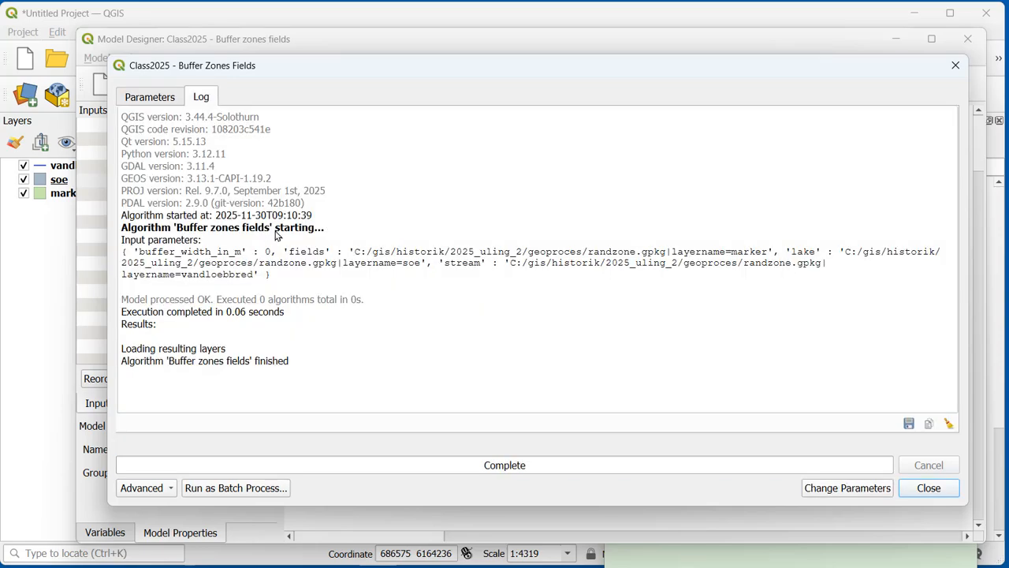
left_click(928, 489)
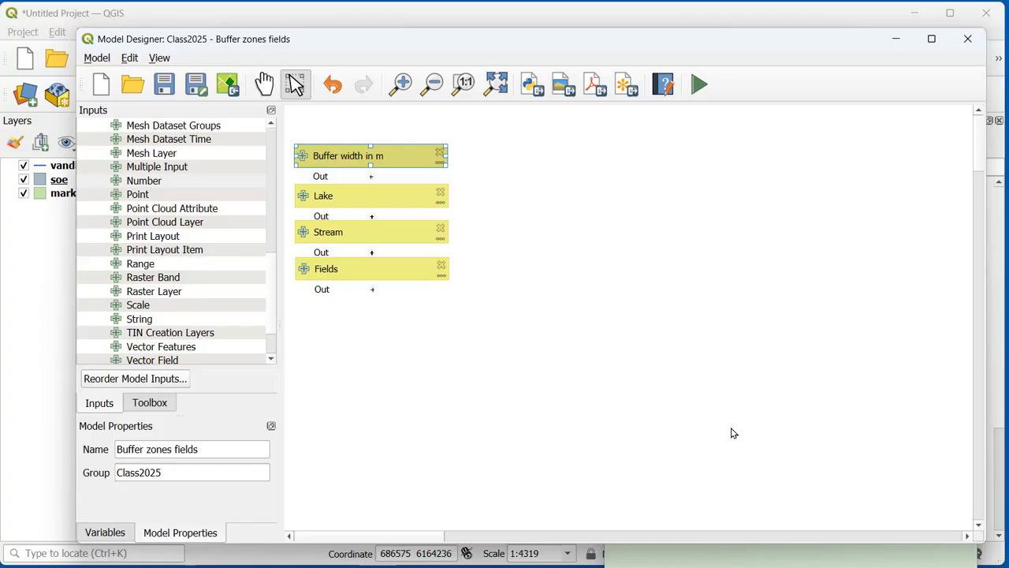
Step: Check the case notes and open the Extract by expression algorithm for the model by searching for "extract by"
left_click(815, 564)
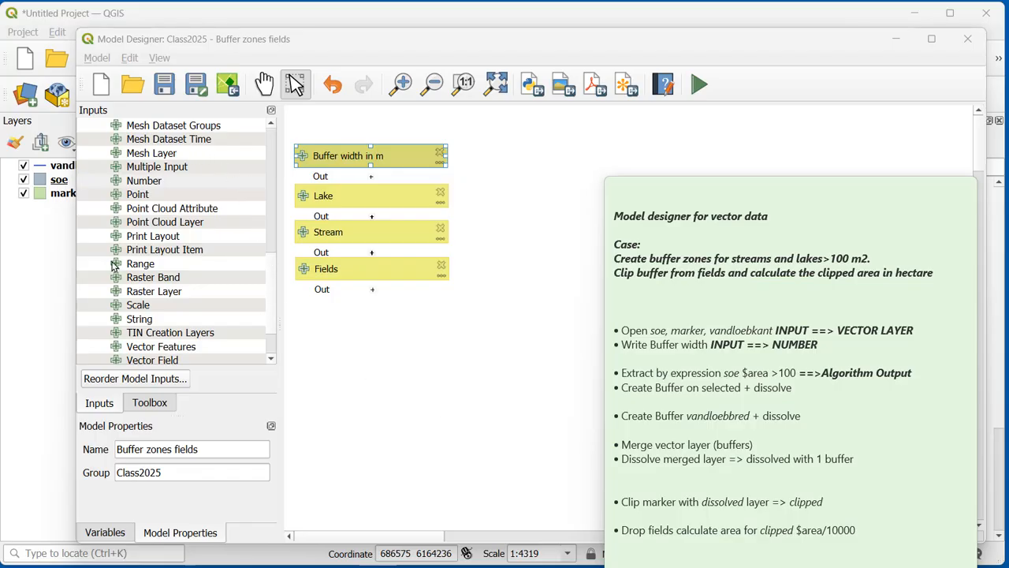
left_click(157, 406)
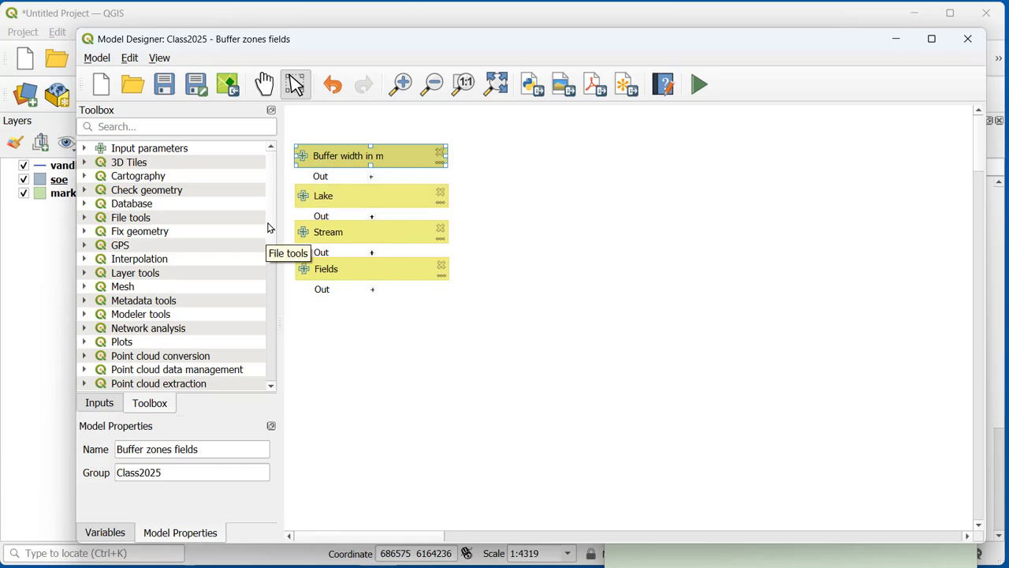
left_click(207, 127)
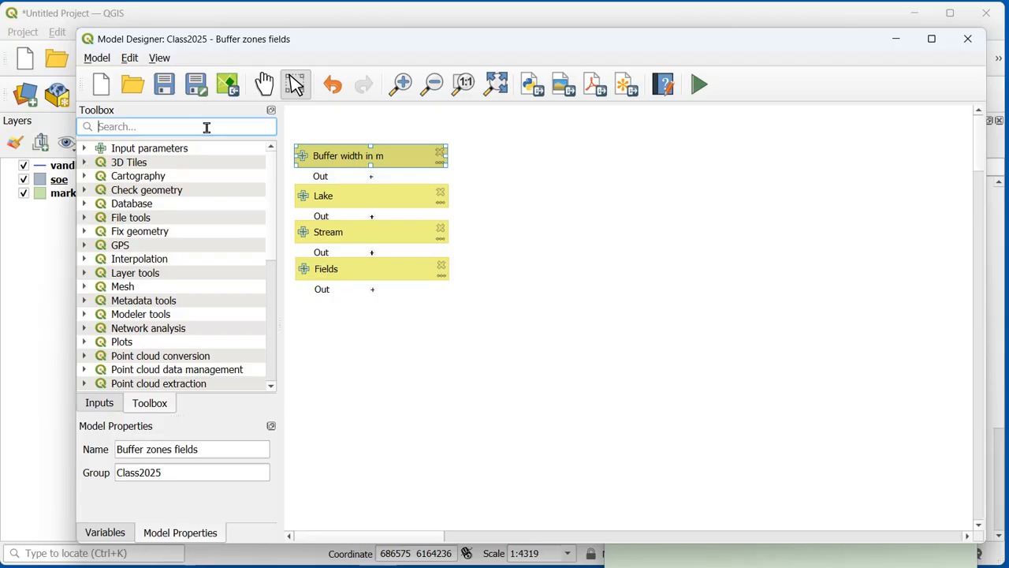
type("extract")
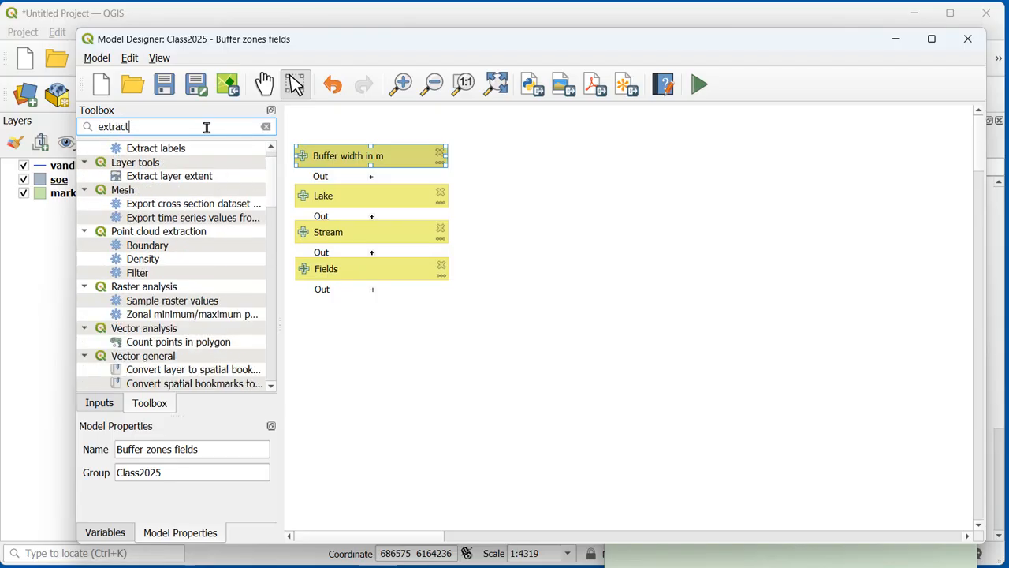
type(" by")
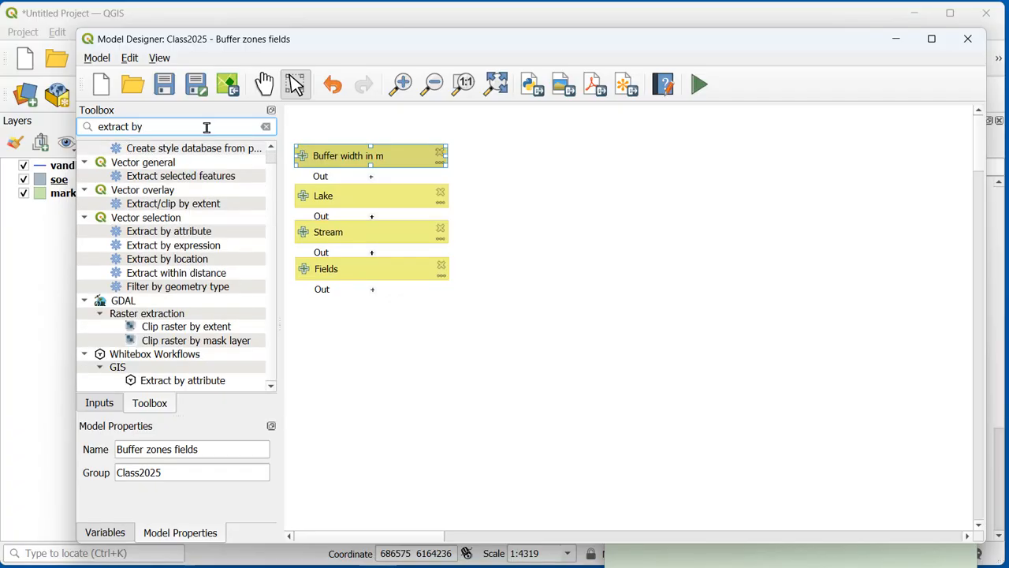
left_click(205, 250)
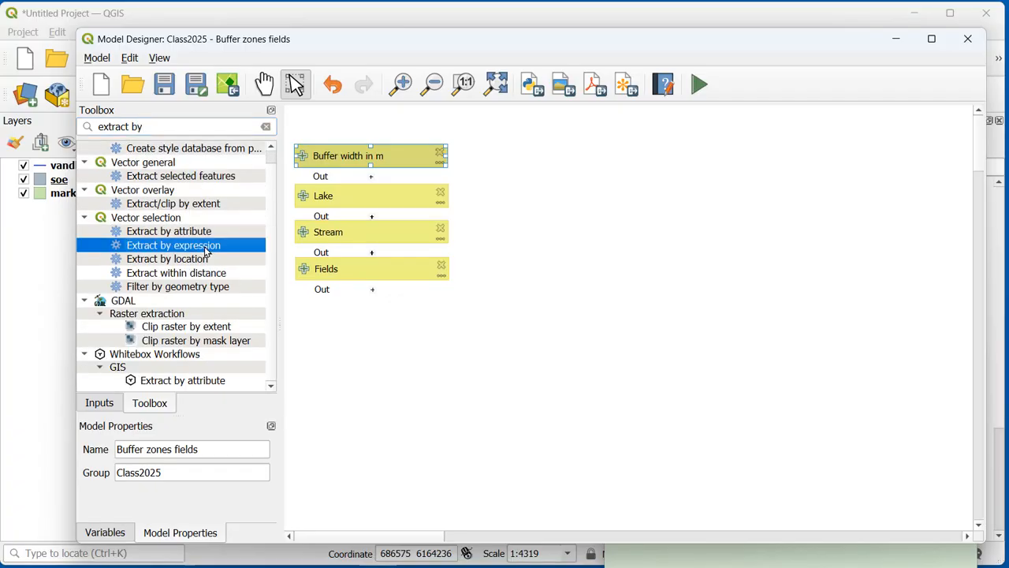
double_click(205, 251)
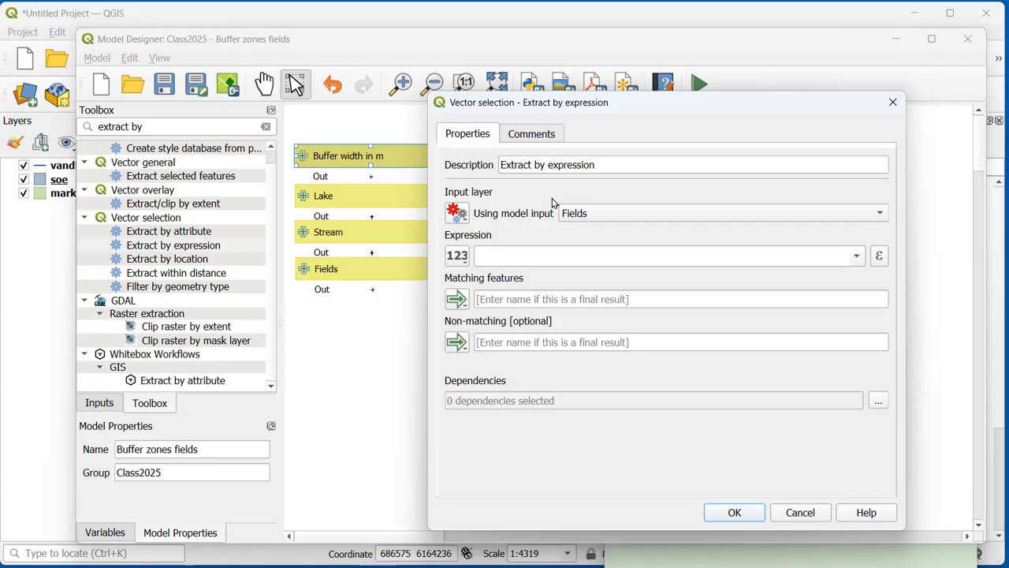
Step: Set the algorithm's description to "Extract by expression - lake > 100 m2"
left_click(609, 162)
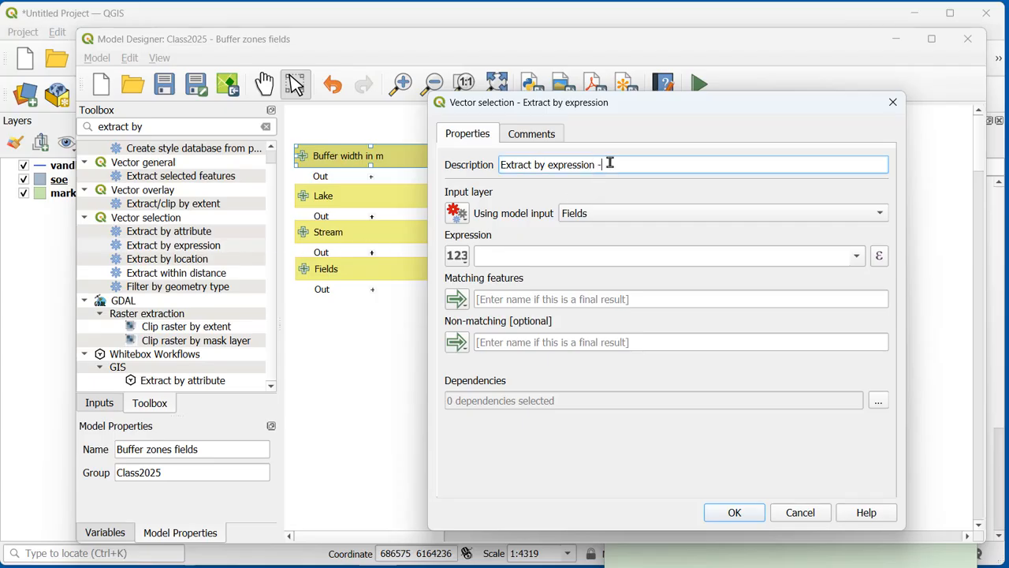
type("- Lake > 100 m2")
Step: Use the Lake model input as the input layer of the extraction
left_click(461, 220)
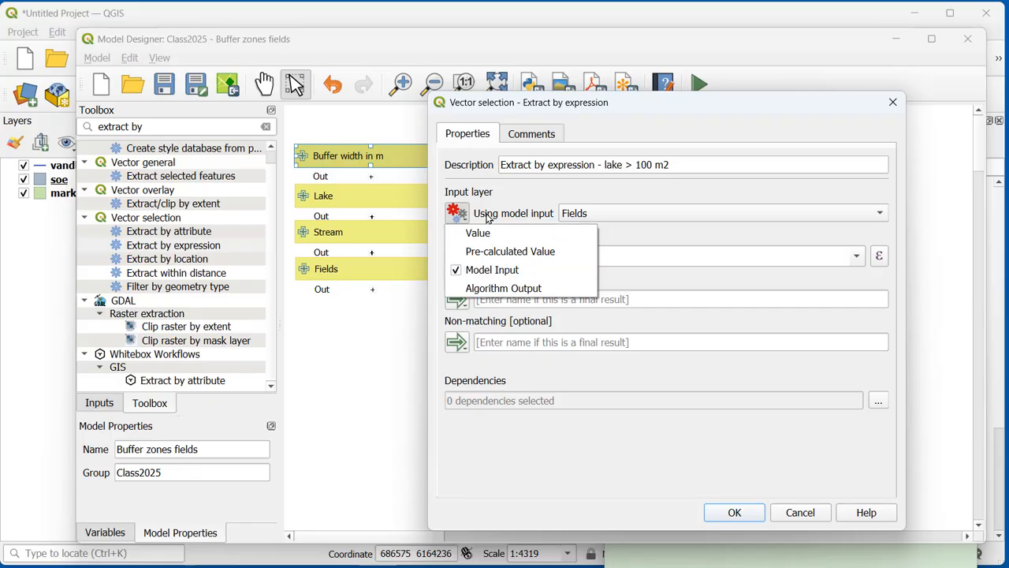
left_click(608, 212)
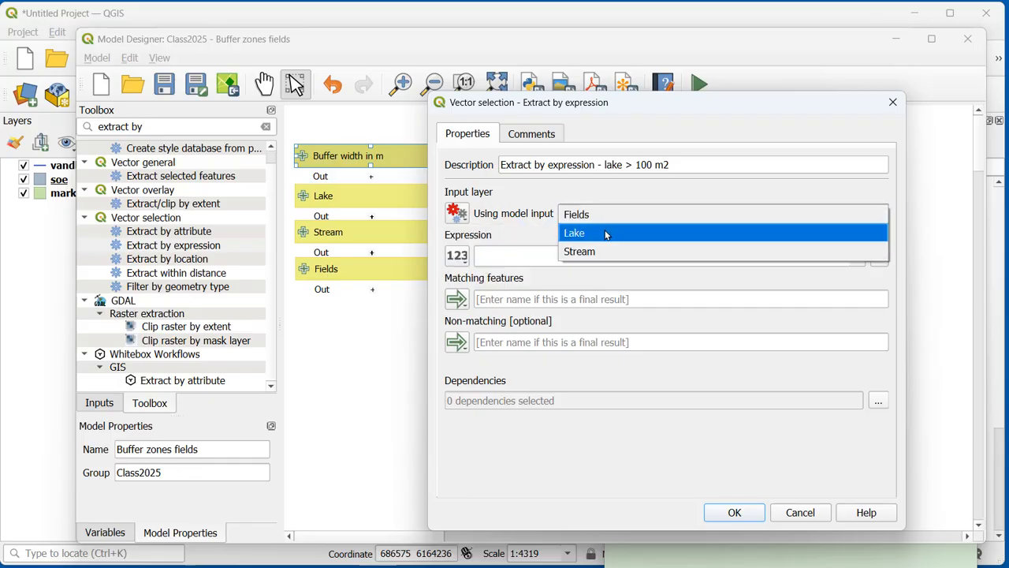
left_click(606, 232)
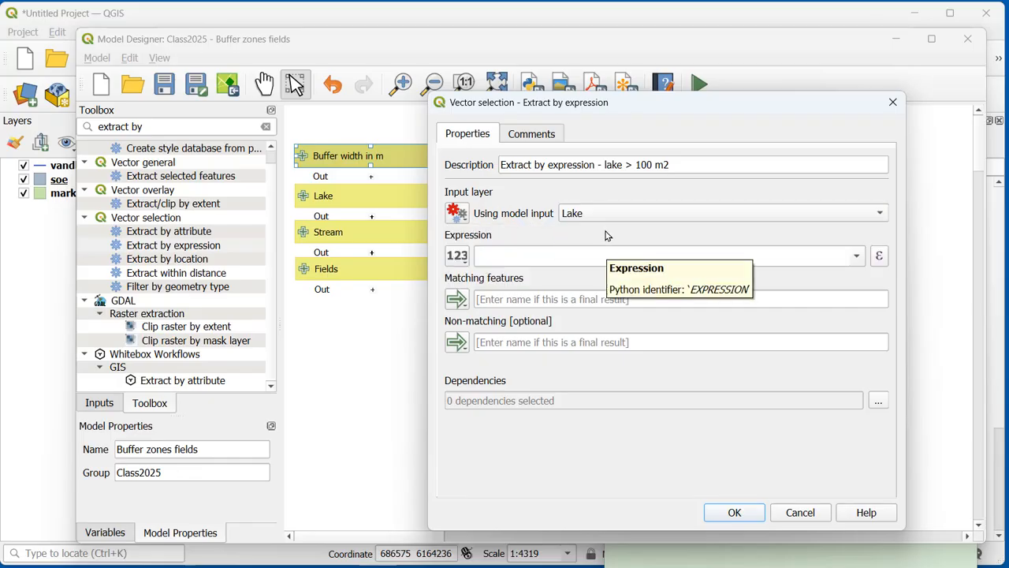
left_click(458, 256)
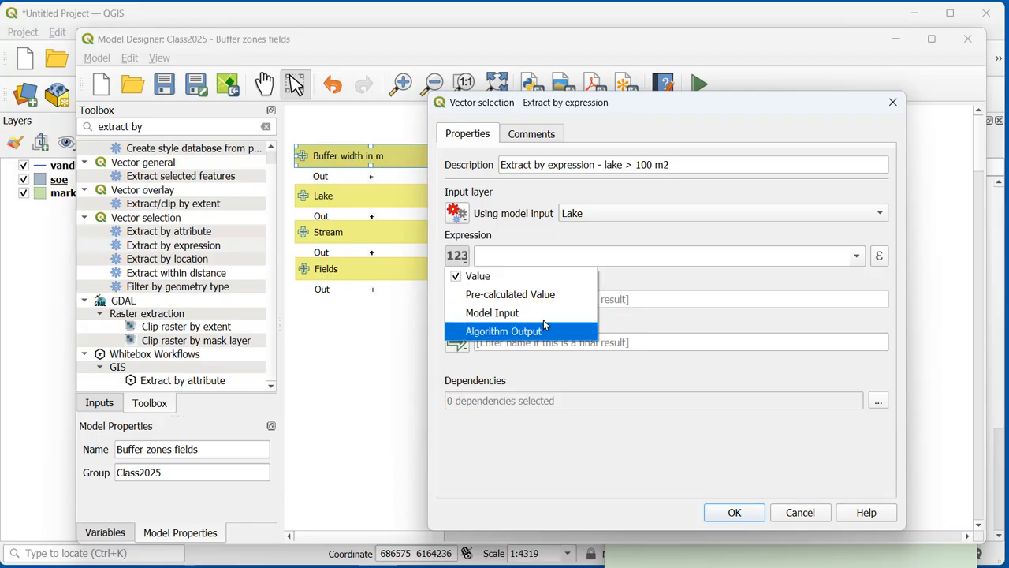
left_click(543, 241)
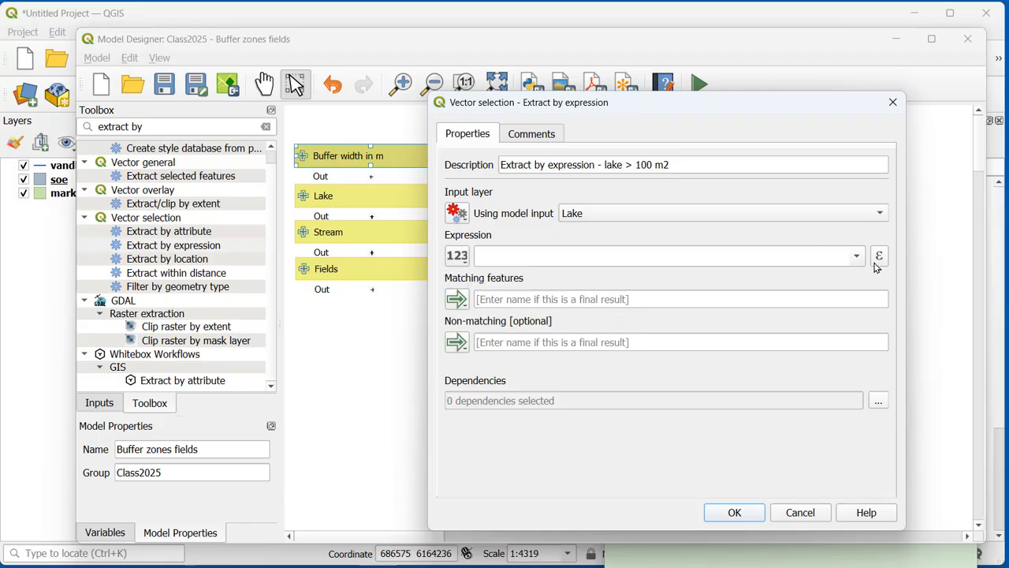
left_click(451, 257)
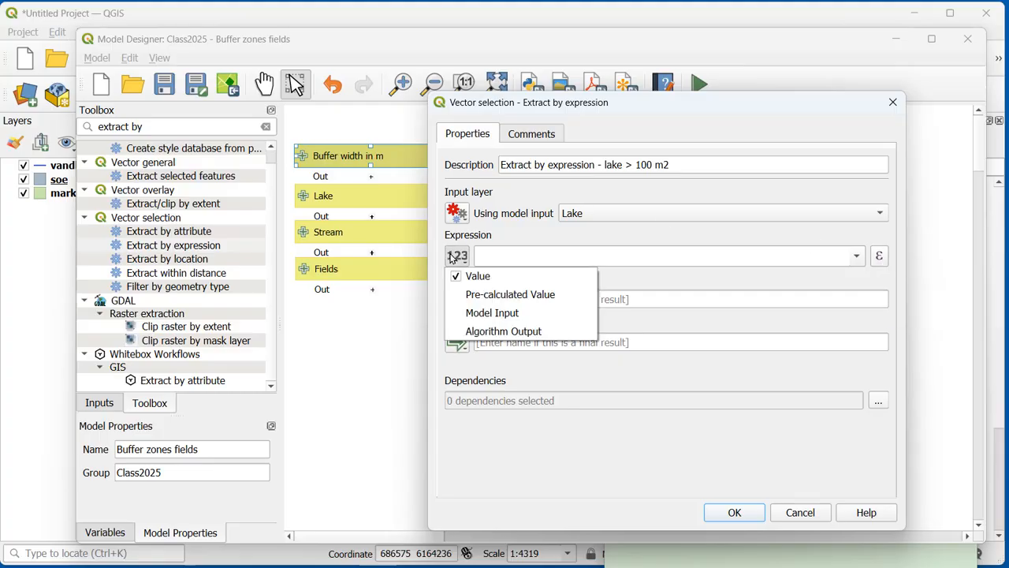
left_click(884, 265)
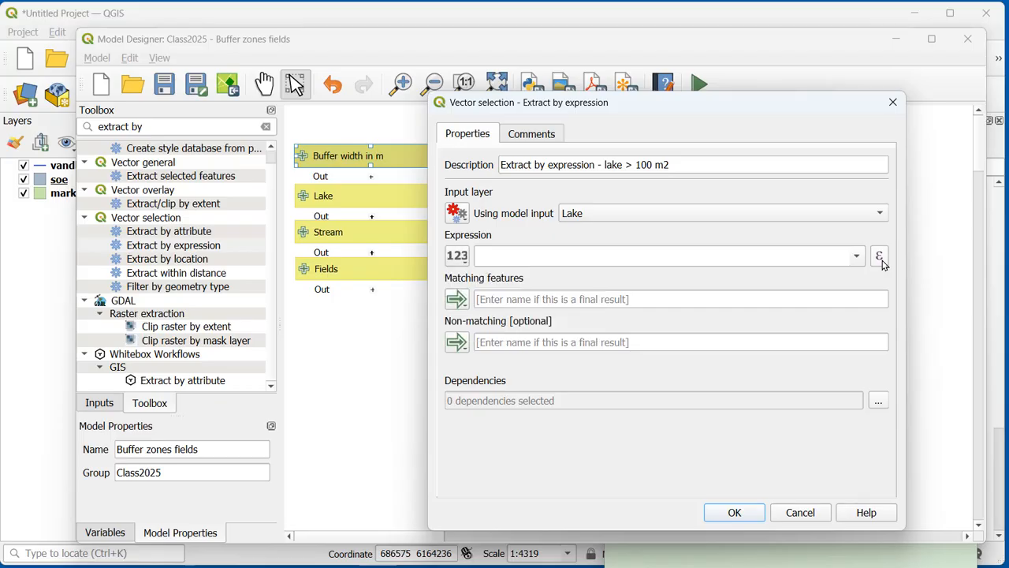
Step: Build the extraction expression $area>100 in the expression builder and accept it
left_click(880, 257)
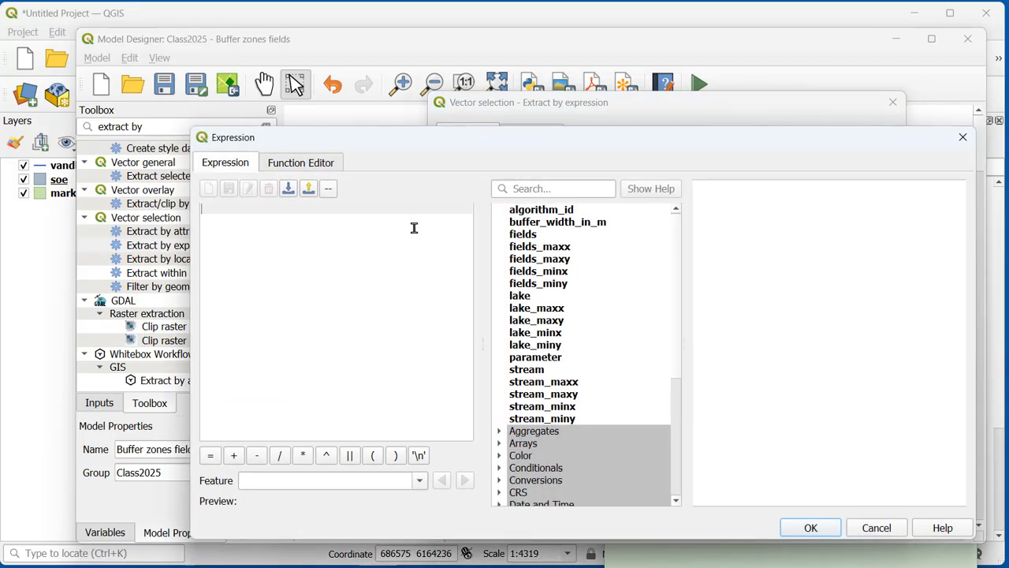
type("$a")
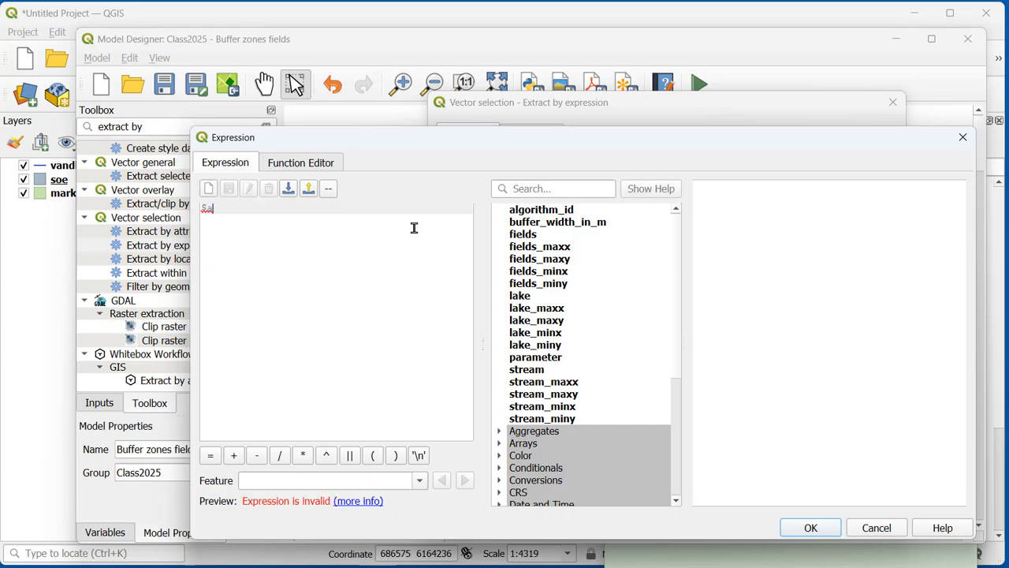
type("rea")
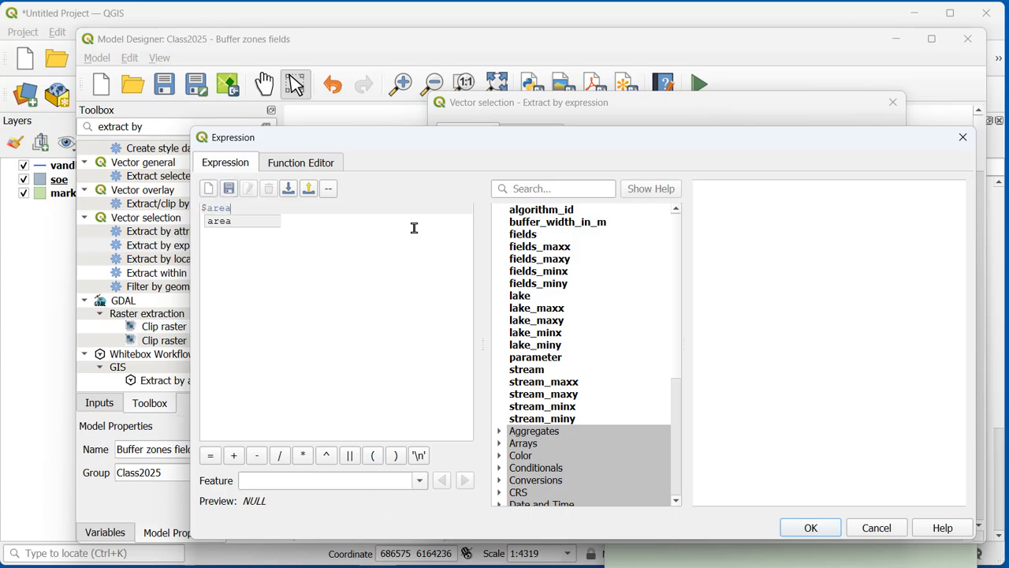
type(">100")
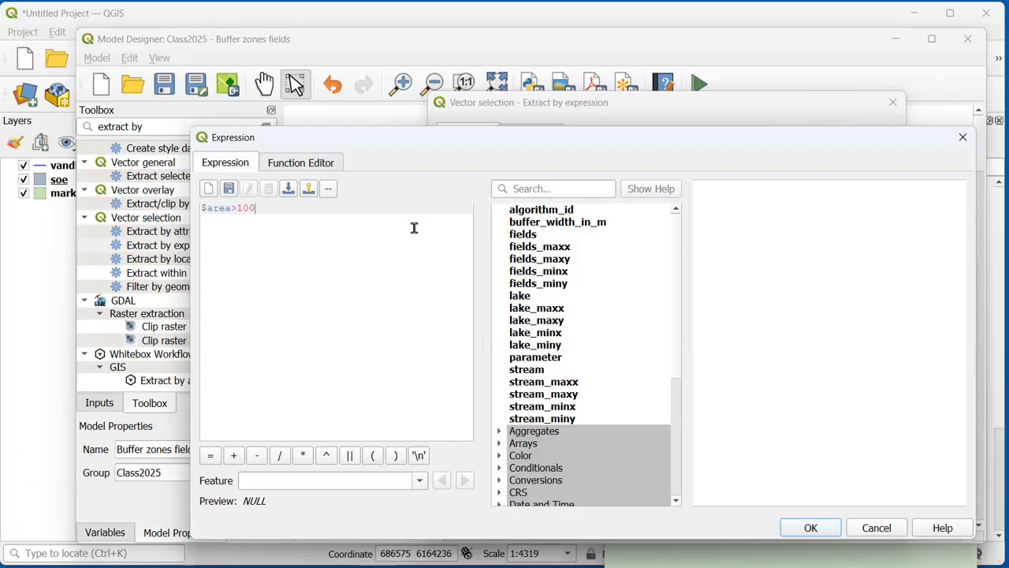
scroll(414, 227, "up", 4, "ctrl")
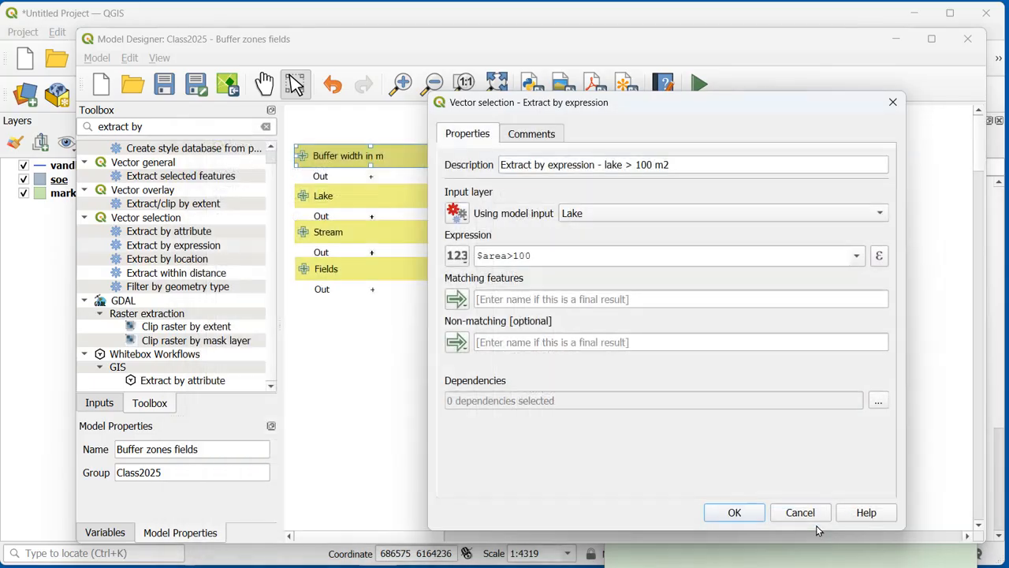
left_click(817, 530)
Step: Name the matching features output "over 100" and add the extraction algorithm to the model
left_click(504, 291)
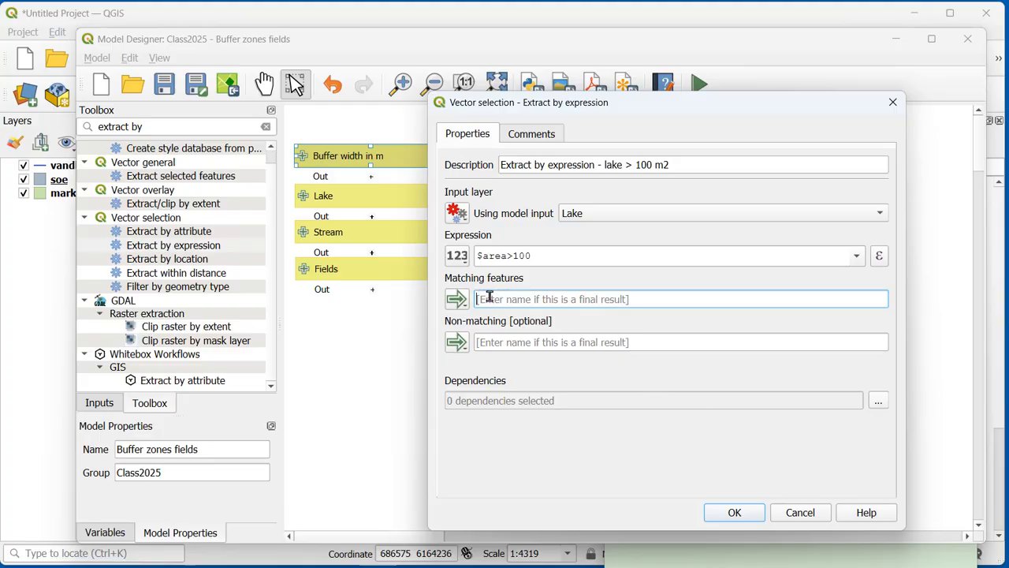
type("over 100")
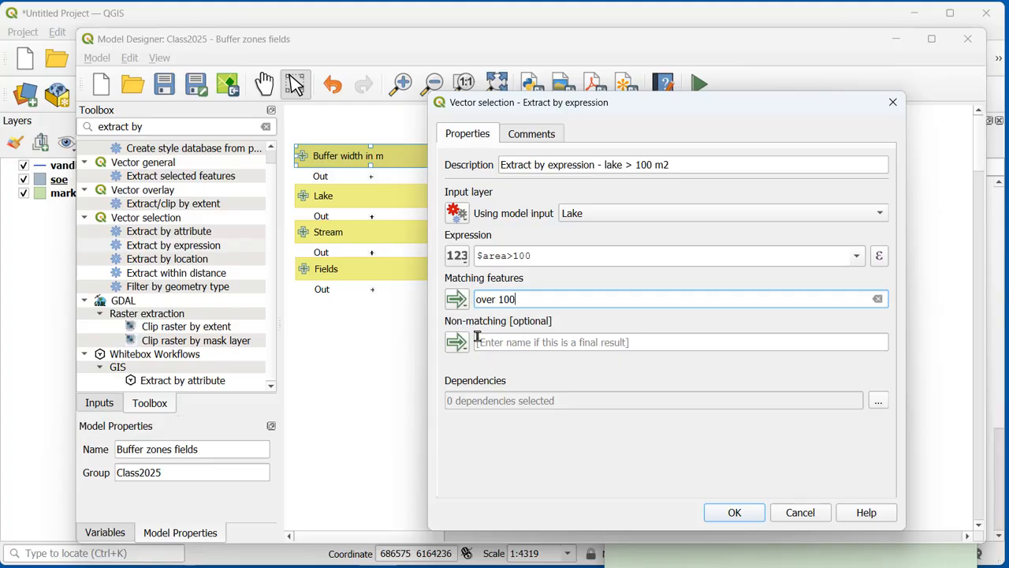
left_click(719, 513)
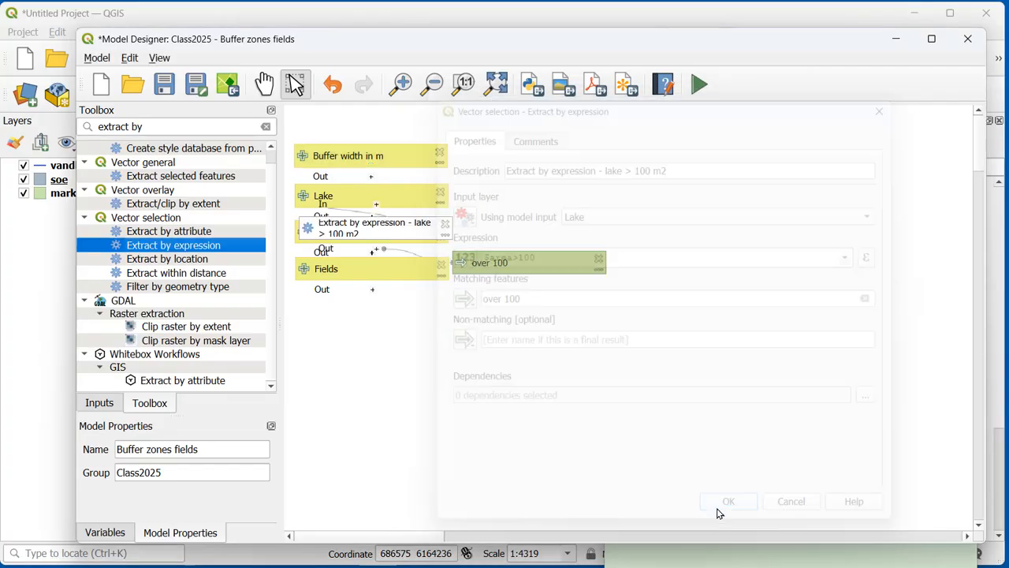
Step: Arrange the model with the extraction beside Lake, the over 100 output beside the extraction, and Stream and Fields spaced further down
left_click(439, 224)
left_click_drag(439, 223, 596, 189)
left_click(398, 235)
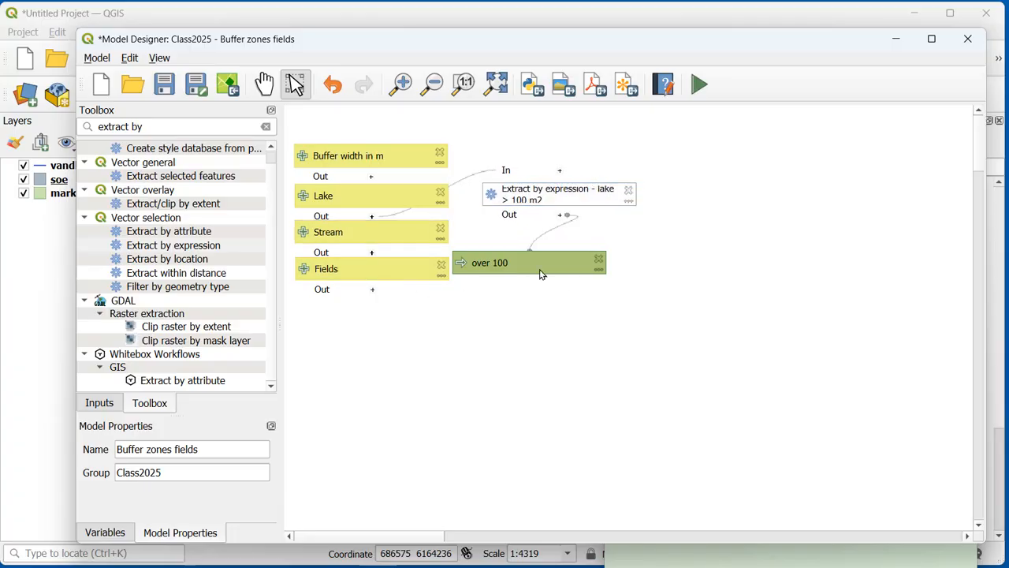
left_click_drag(394, 270, 395, 298)
left_click_drag(391, 239, 390, 253)
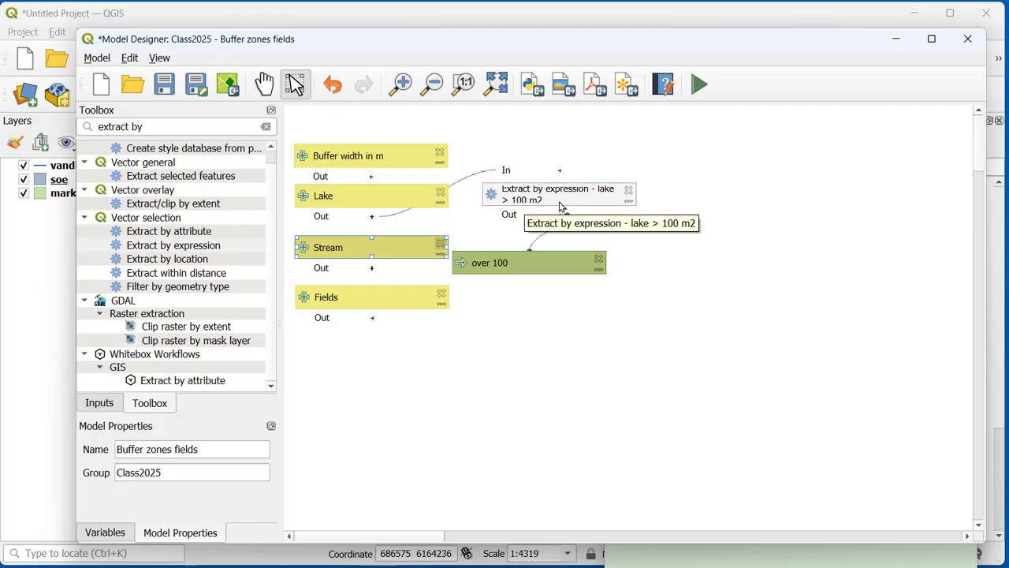
left_click_drag(530, 261, 731, 196)
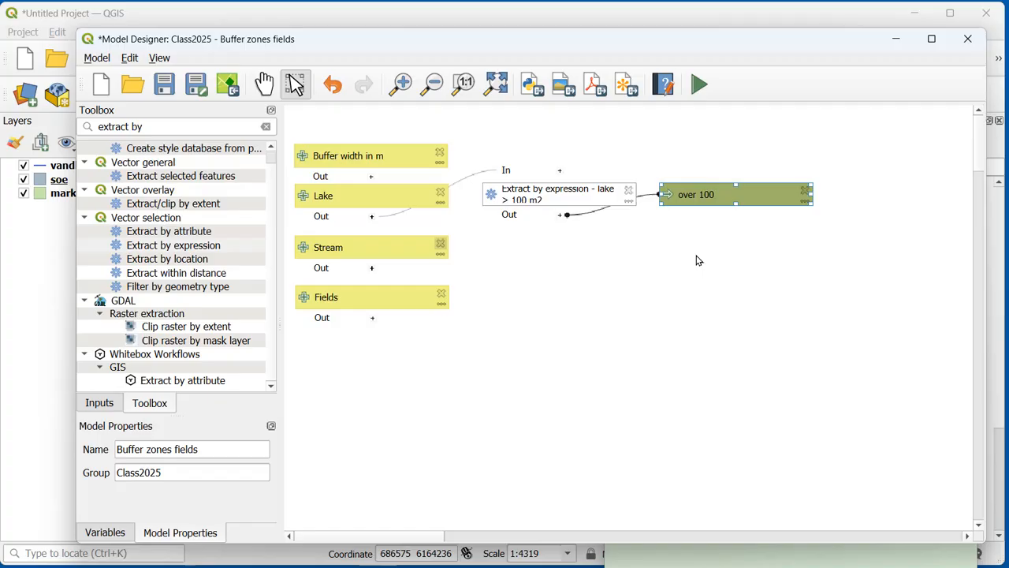
Step: Save the model, run it with soe, vandloebbred and marker to a temporary over 100 layer, and close the run dialog
left_click(170, 88)
left_click(698, 85)
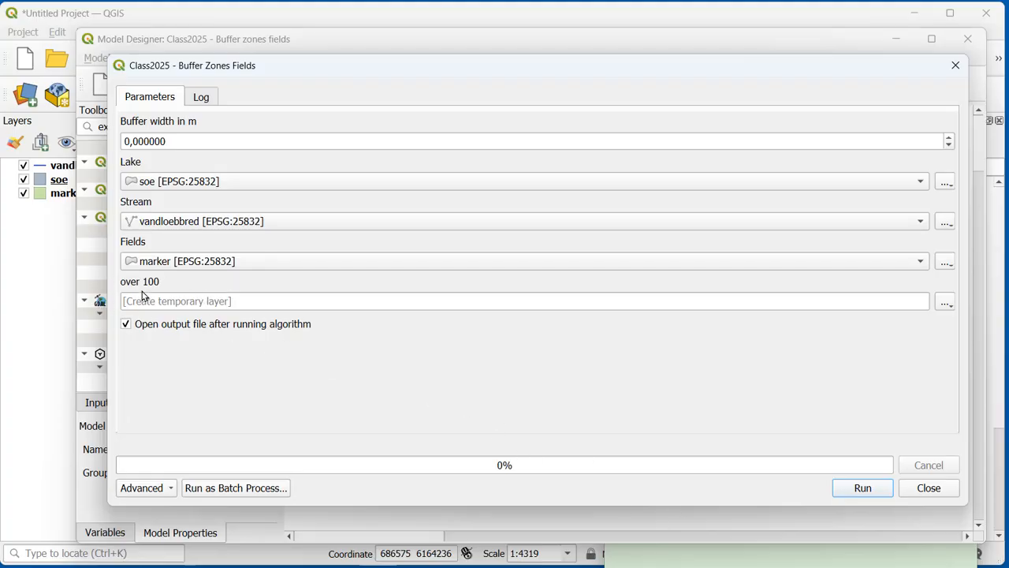
left_click(863, 489)
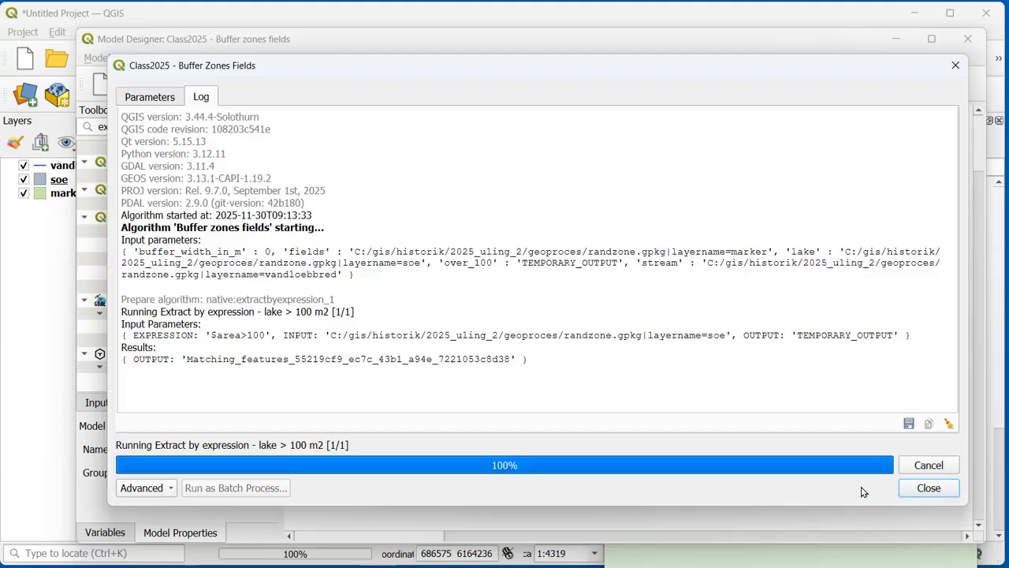
left_click(925, 488)
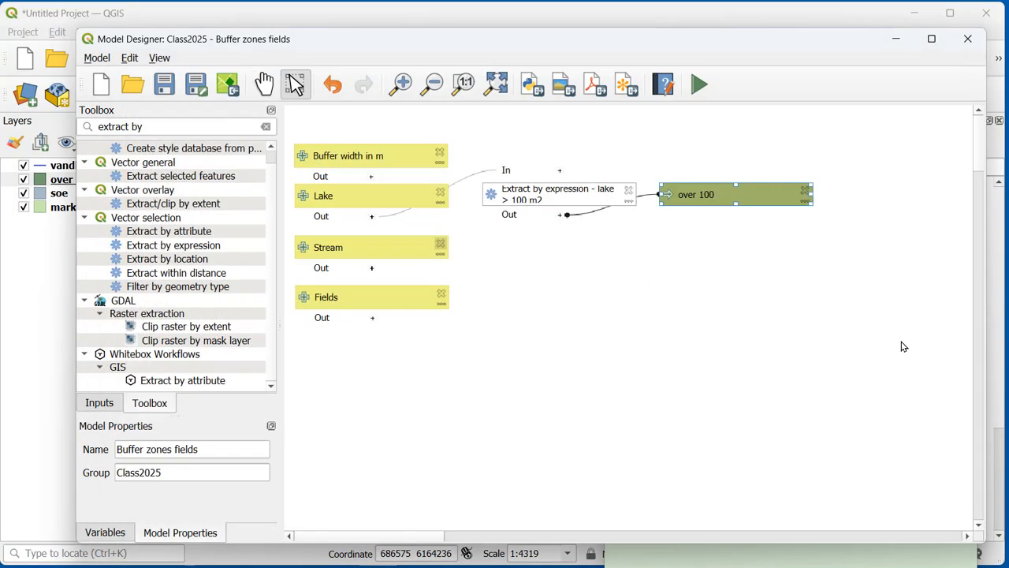
Step: Minimize the model designer, move the case notes aside and zoom the map to the over 100 layer
left_click(897, 41)
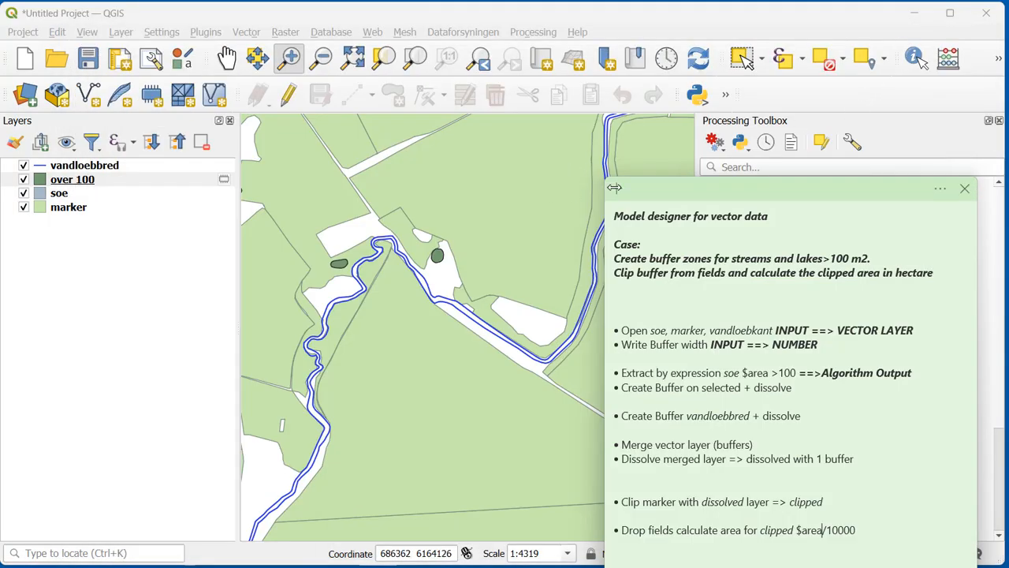
left_click_drag(846, 197, 1000, 299)
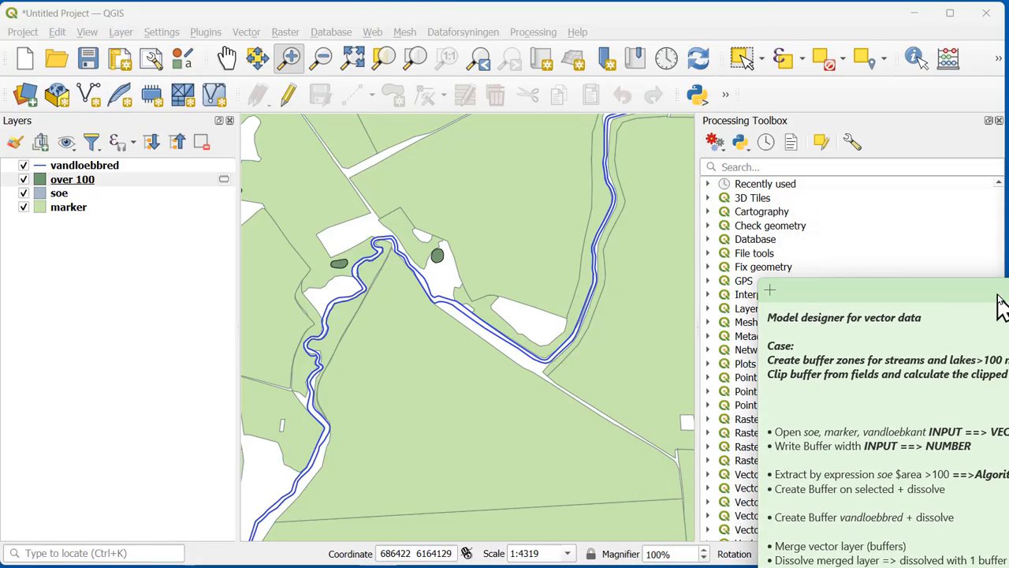
left_click(52, 181)
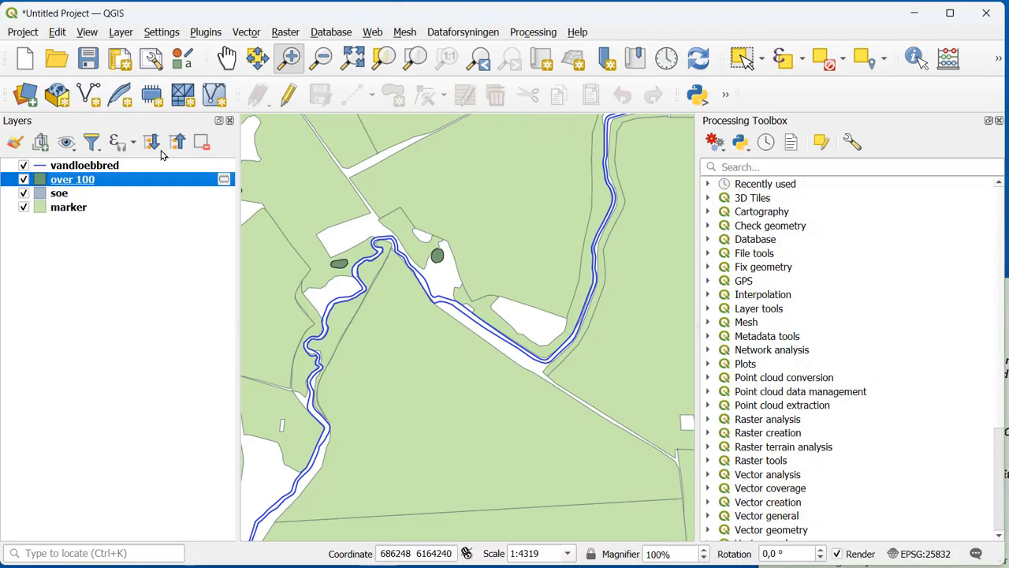
left_click(414, 63)
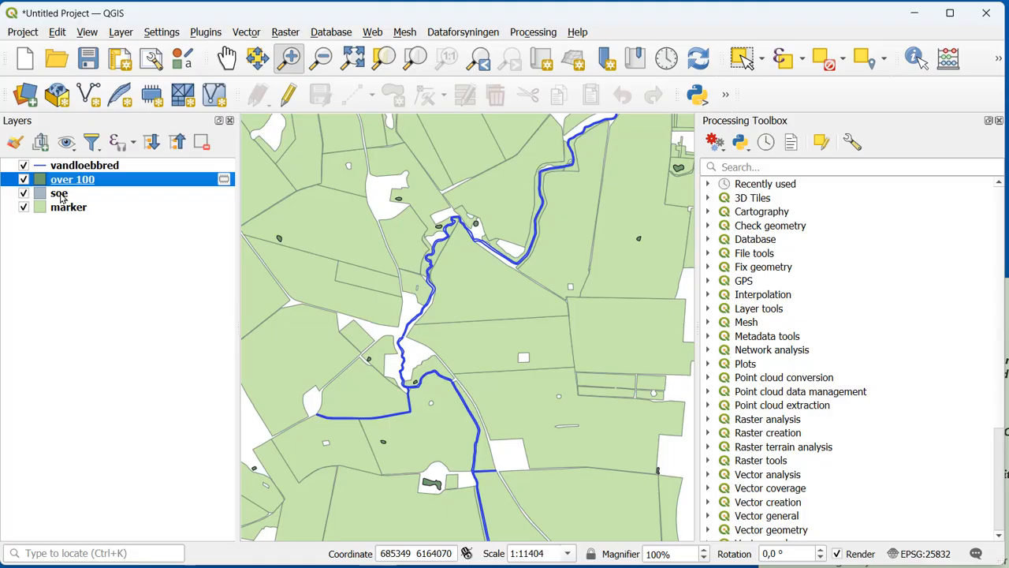
Step: Compare the over 100 lakes with the soe layer on the map by changing which of the two is drawn on top
left_click_drag(62, 197, 61, 199)
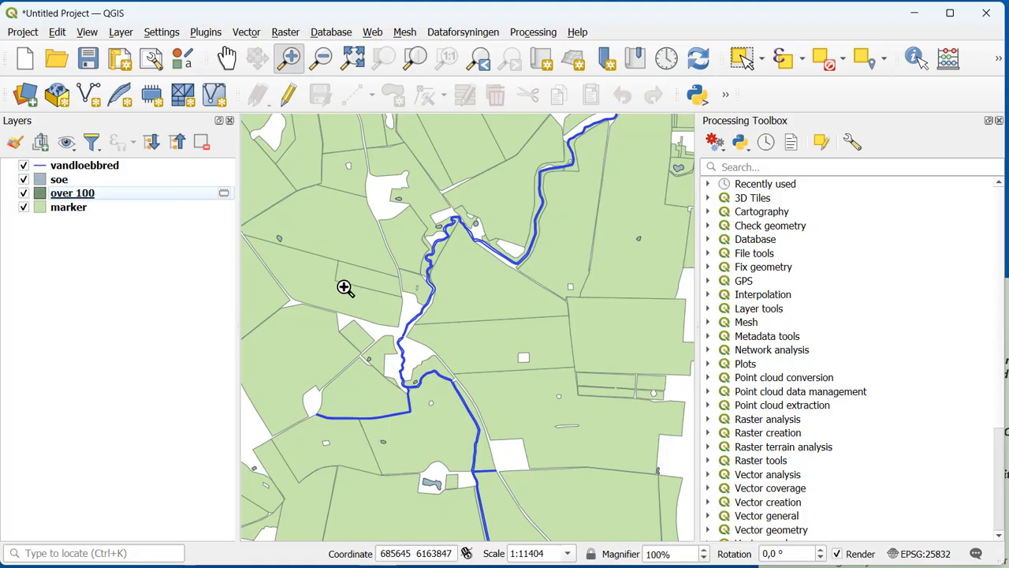
scroll(388, 354, "down", 1)
left_click(87, 182)
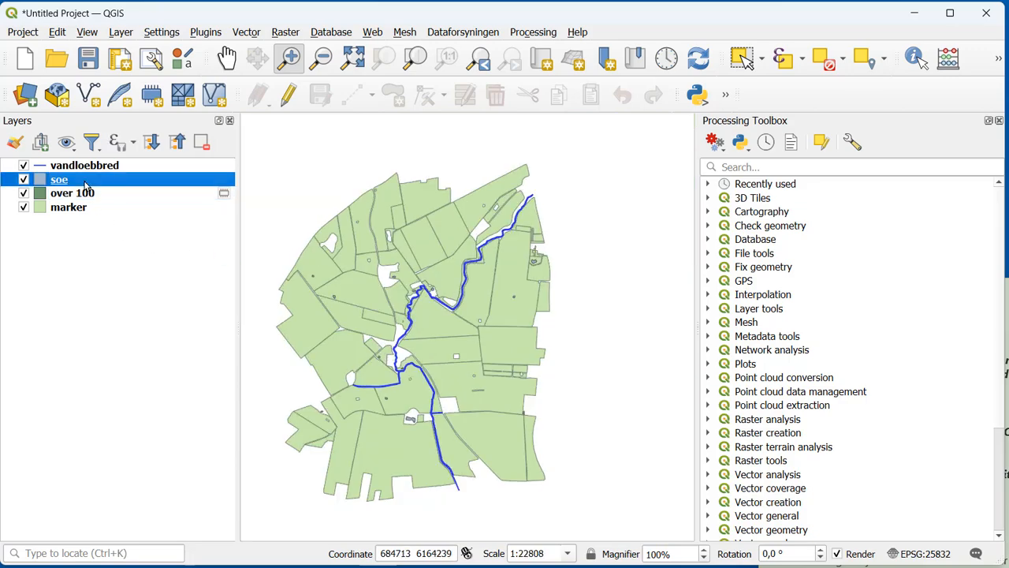
left_click(415, 57)
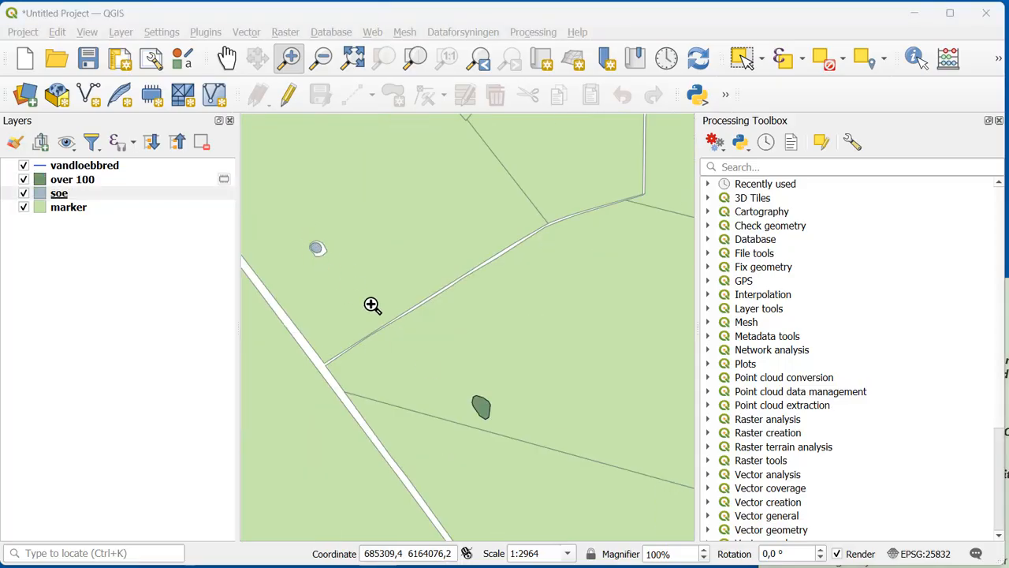
scroll(550, 419, "down", 2)
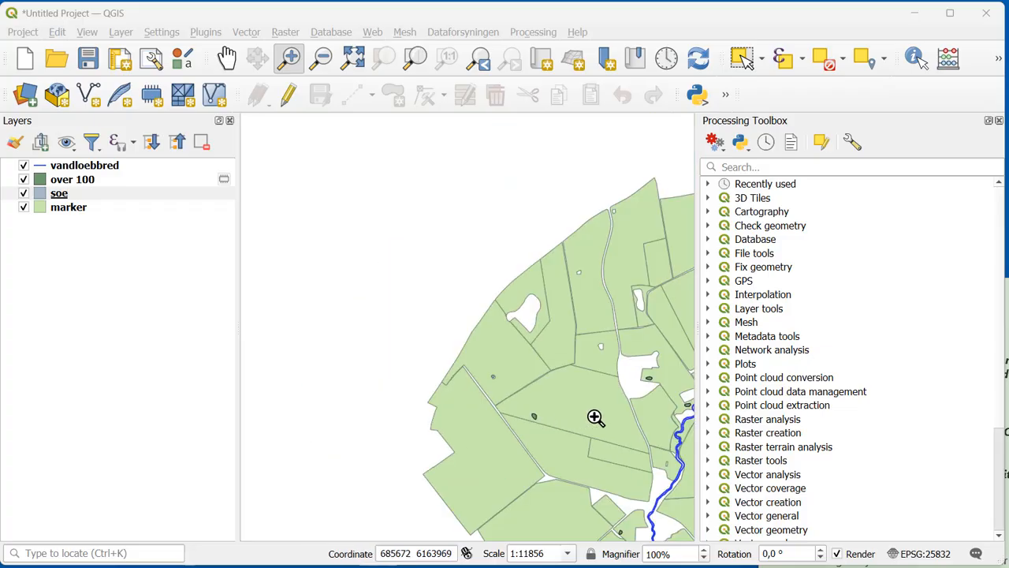
left_click_drag(595, 417, 330, 229)
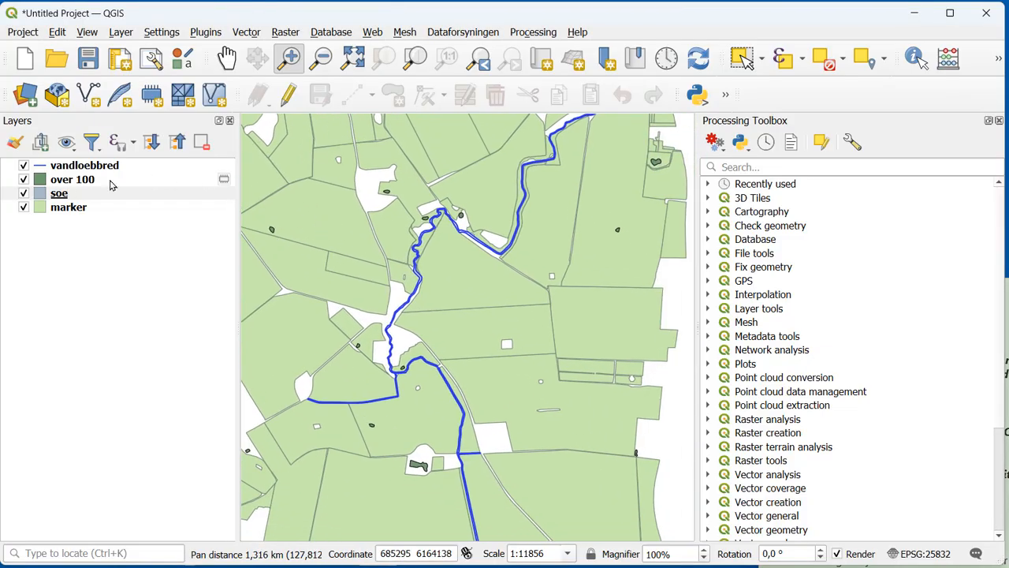
Step: Remove the temporary over 100 layer from the project
left_click(68, 181)
left_click(207, 152)
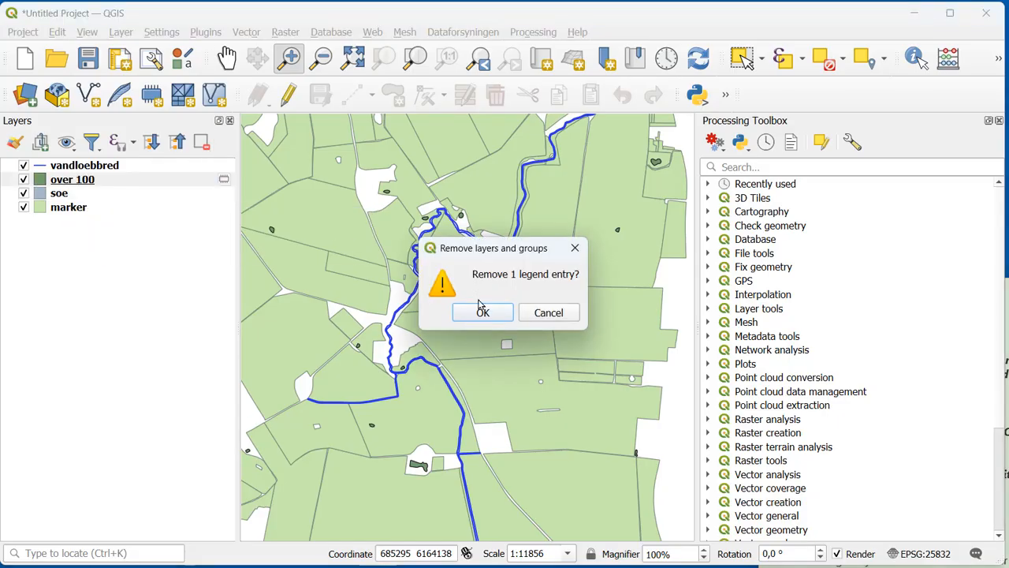
left_click(489, 314)
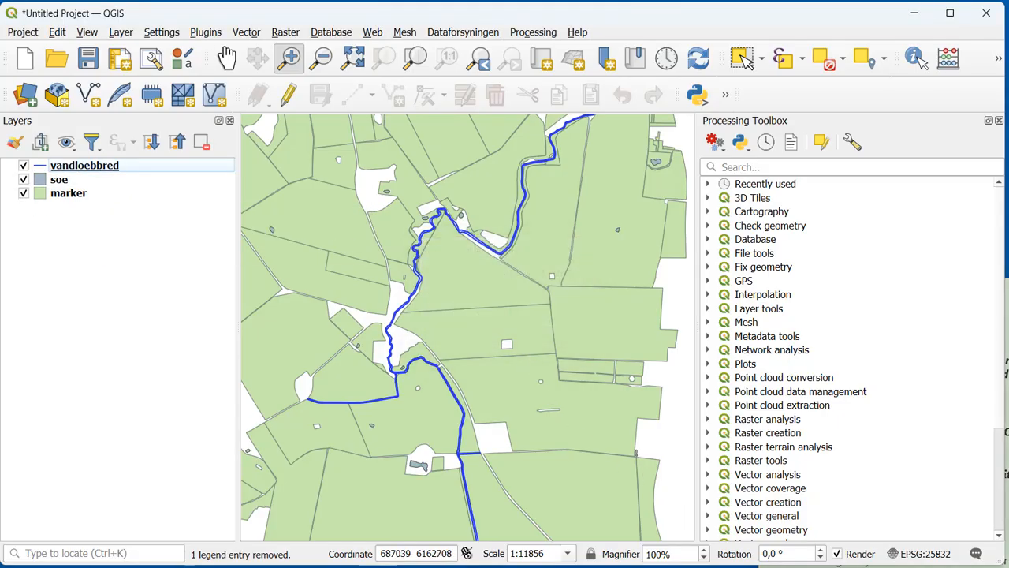
Step: Return to the model designer and delete the over 100 output from the model
mouse_move(432, 566)
left_click(504, 544)
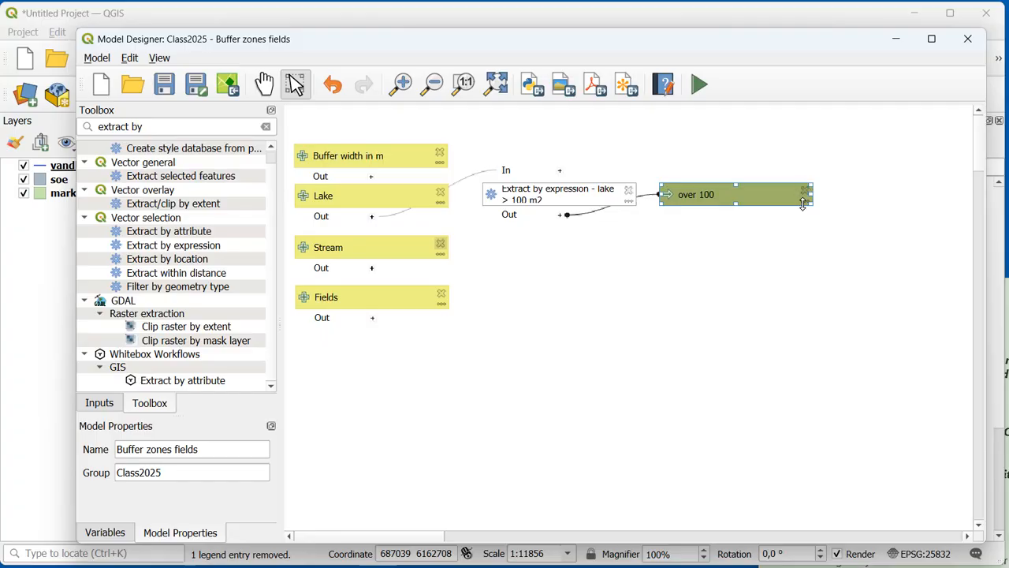
key("Delete")
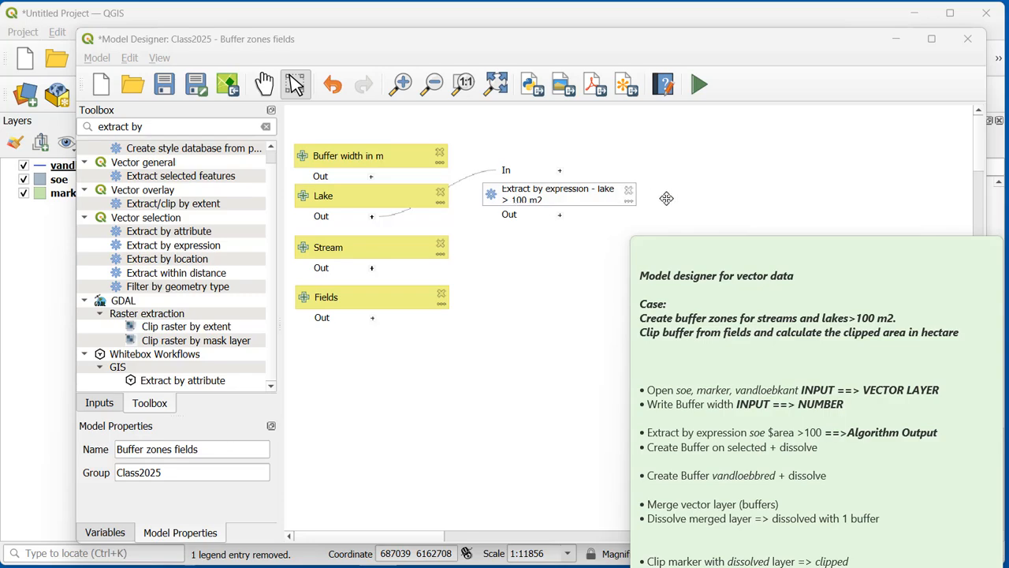
Step: Add a Buffer algorithm to the model with the description "Buffer lake > 100 m2"
left_click(146, 126)
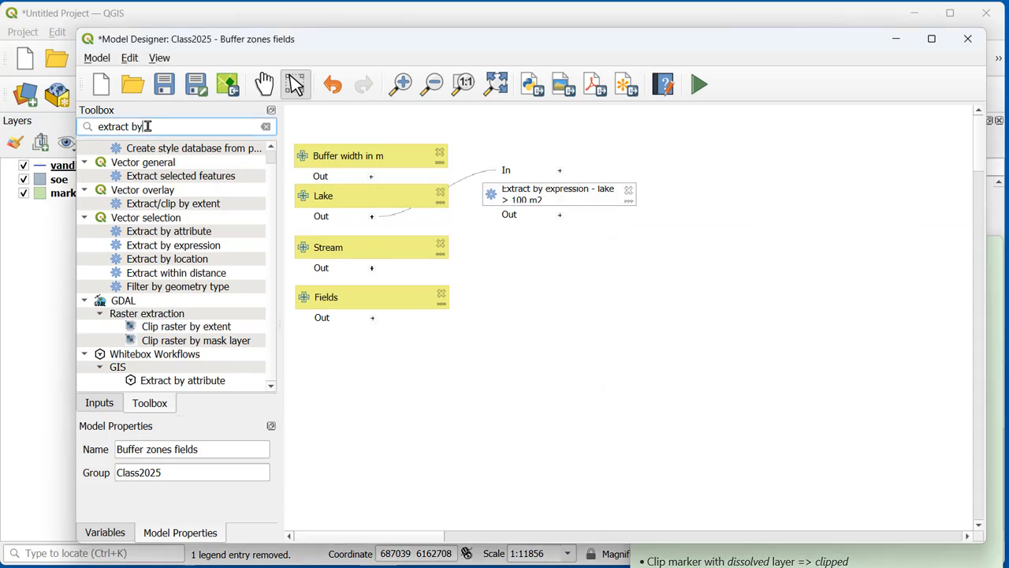
left_click_drag(146, 126, 86, 133)
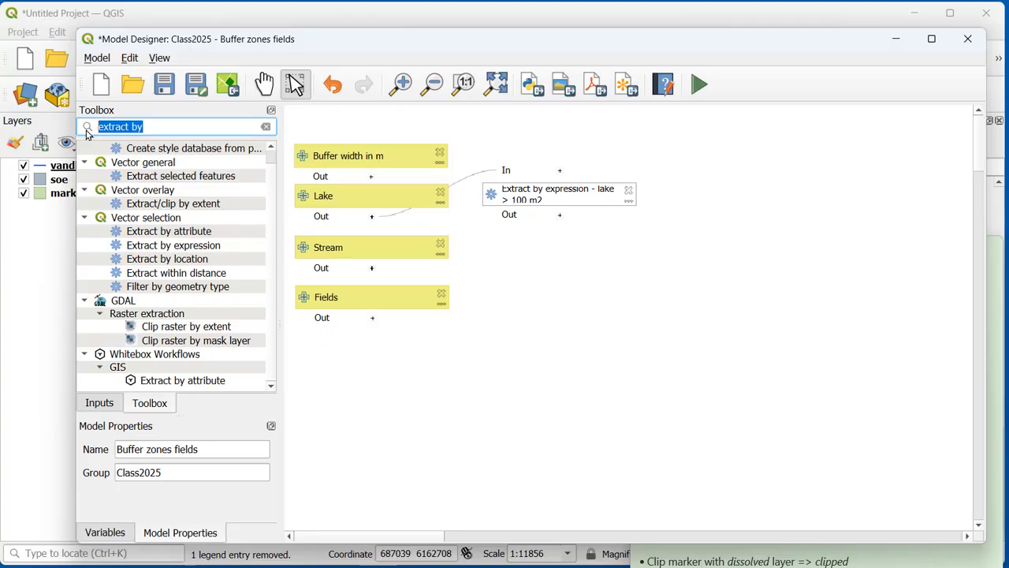
type("buffer")
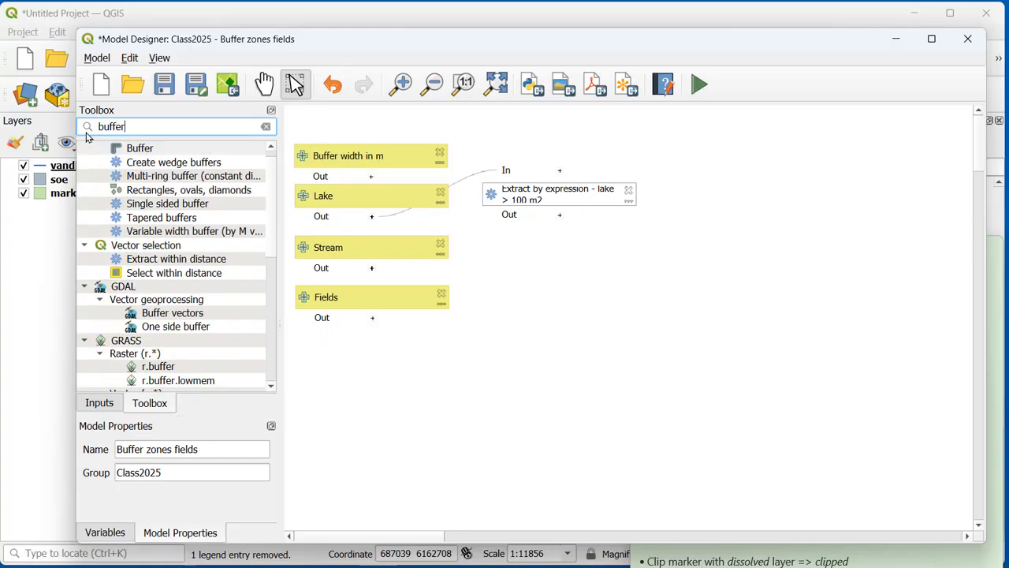
left_click(144, 153)
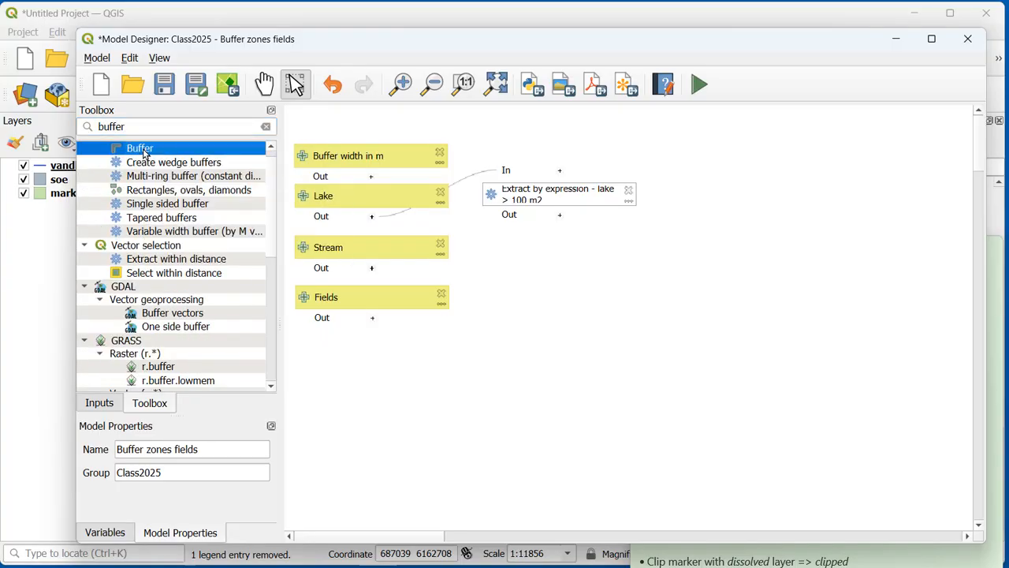
double_click(143, 148)
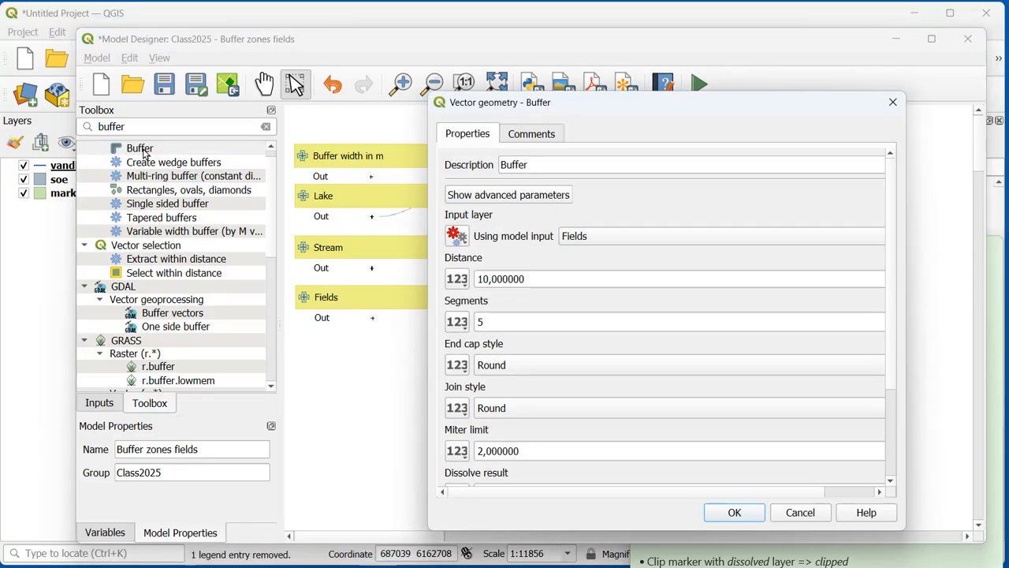
left_click(549, 166)
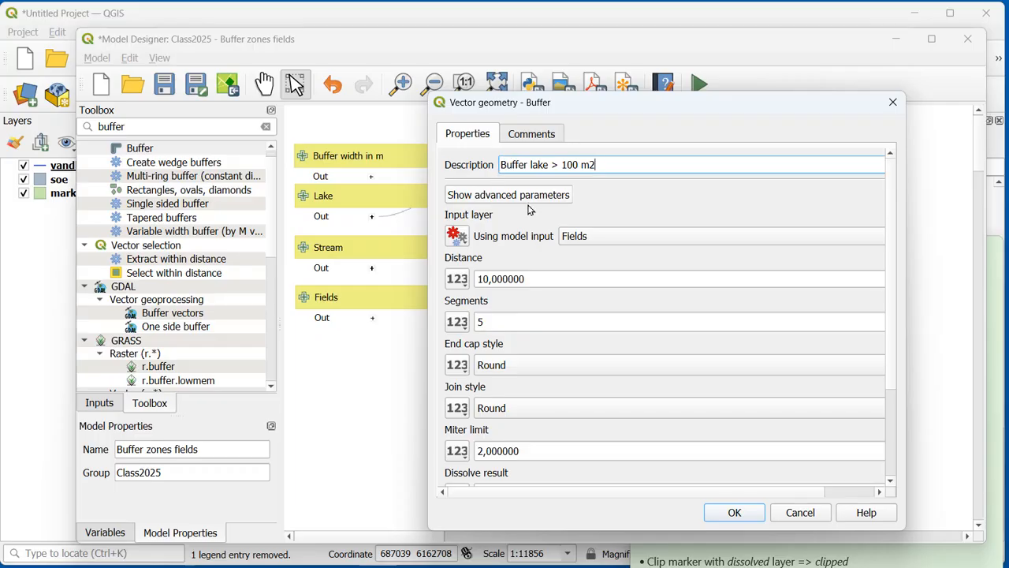
Step: Set the buffer's input layer to the algorithm output "Matching features" from the lake > 100 m2 extraction
left_click(595, 239)
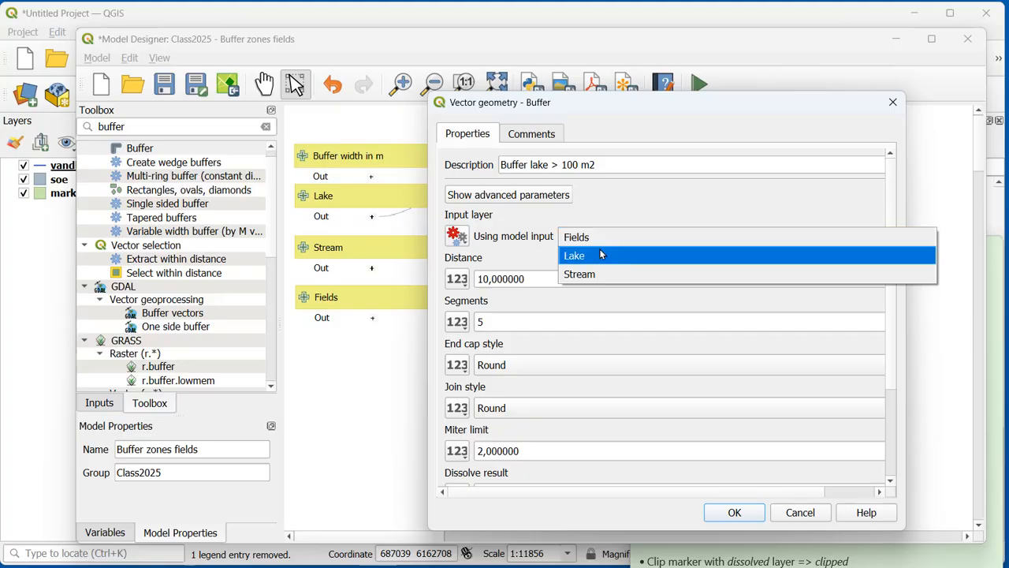
left_click(602, 235)
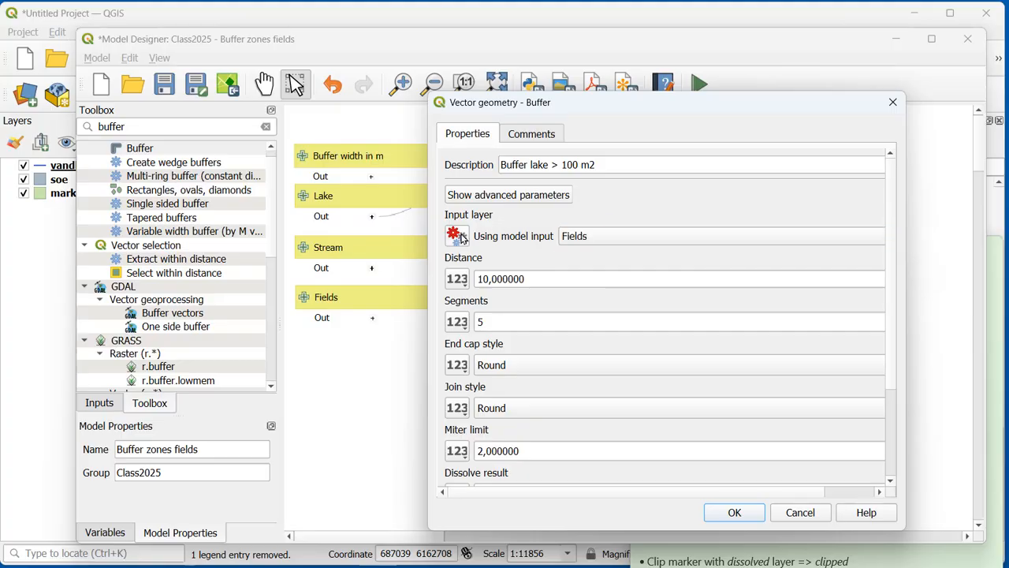
left_click(461, 240)
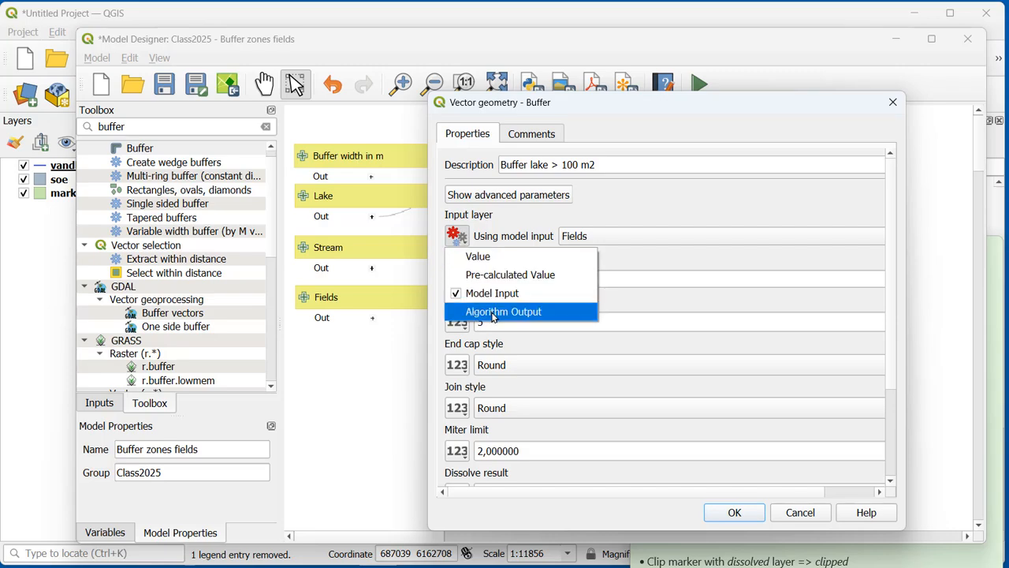
left_click(492, 312)
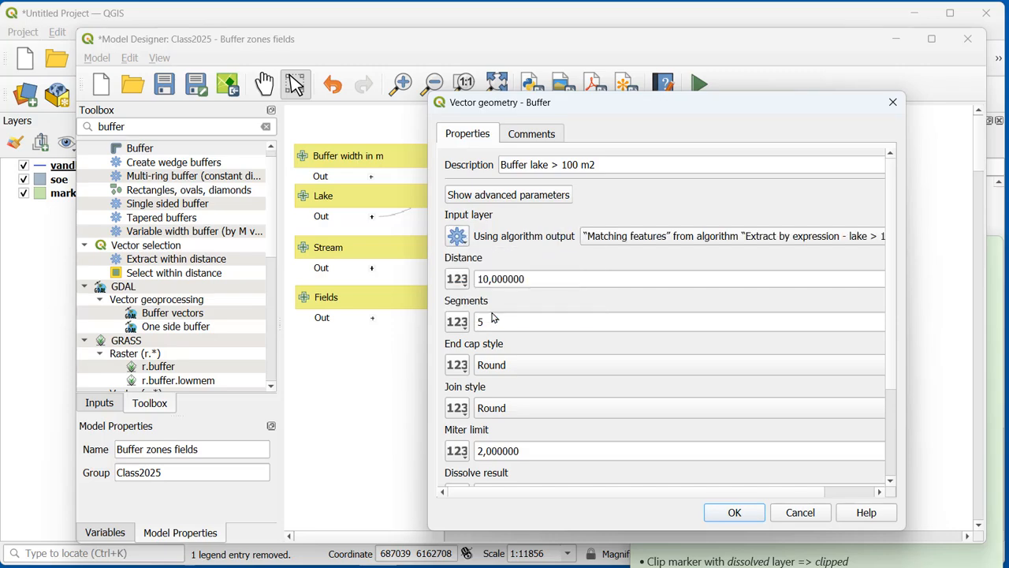
left_click(620, 239)
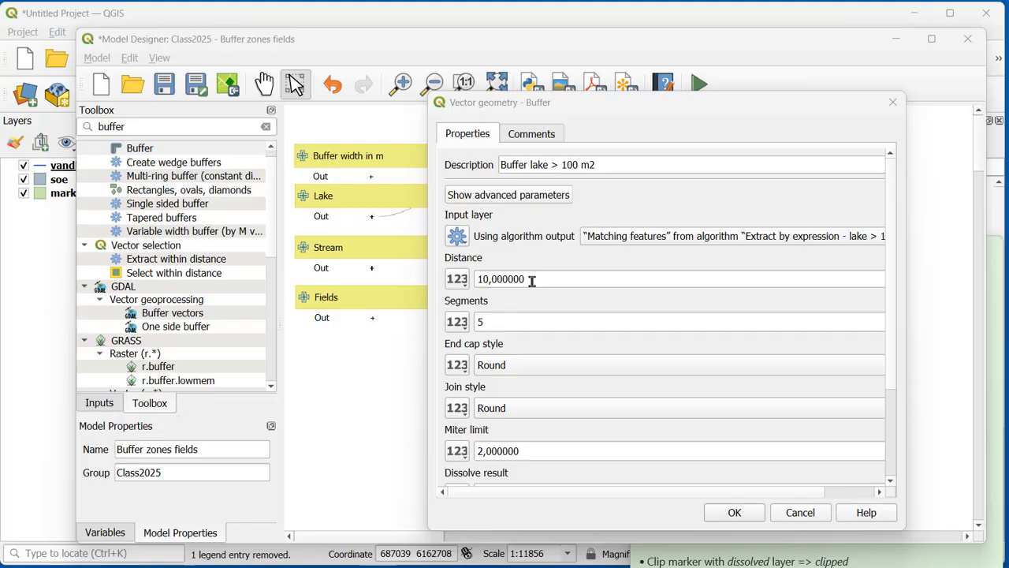
Step: Take the buffer distance from the model input "Buffer width in m"
left_click(458, 279)
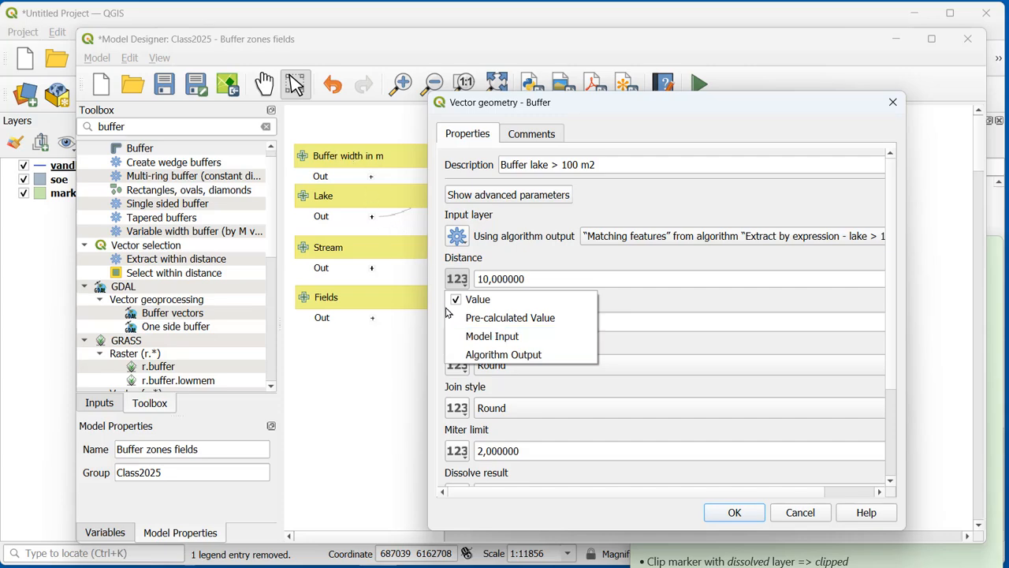
left_click(490, 340)
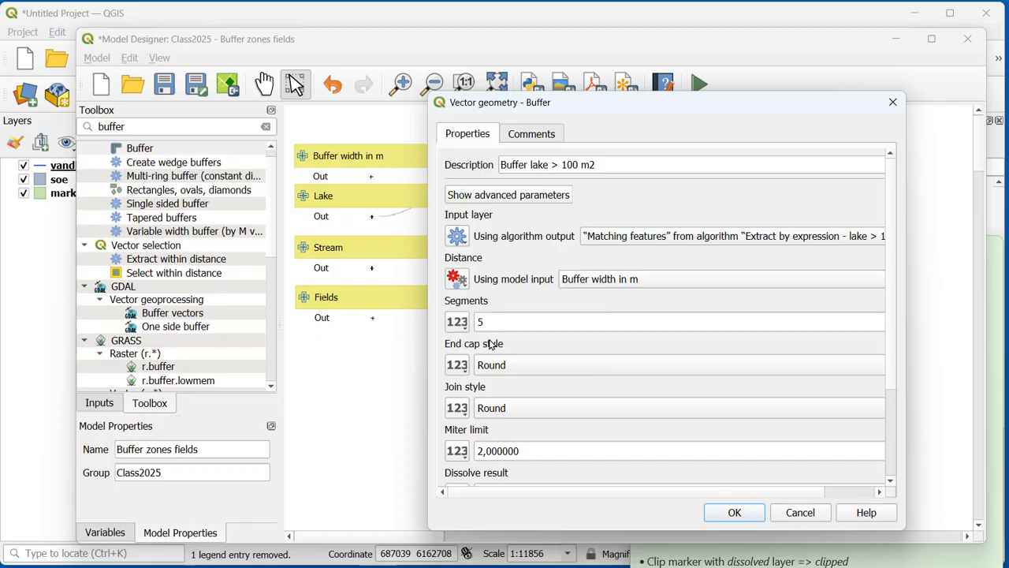
left_click(665, 280)
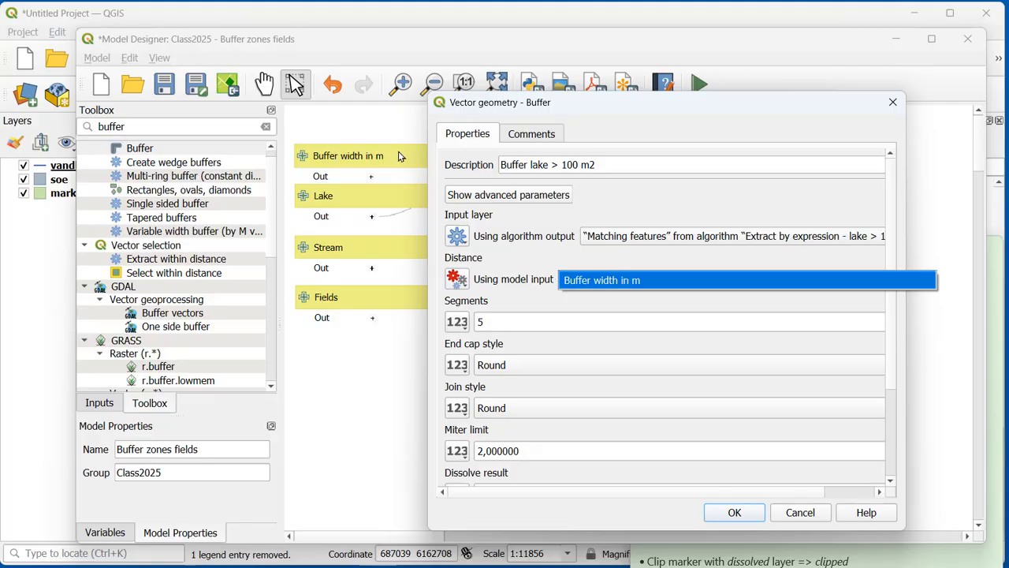
left_click(586, 261)
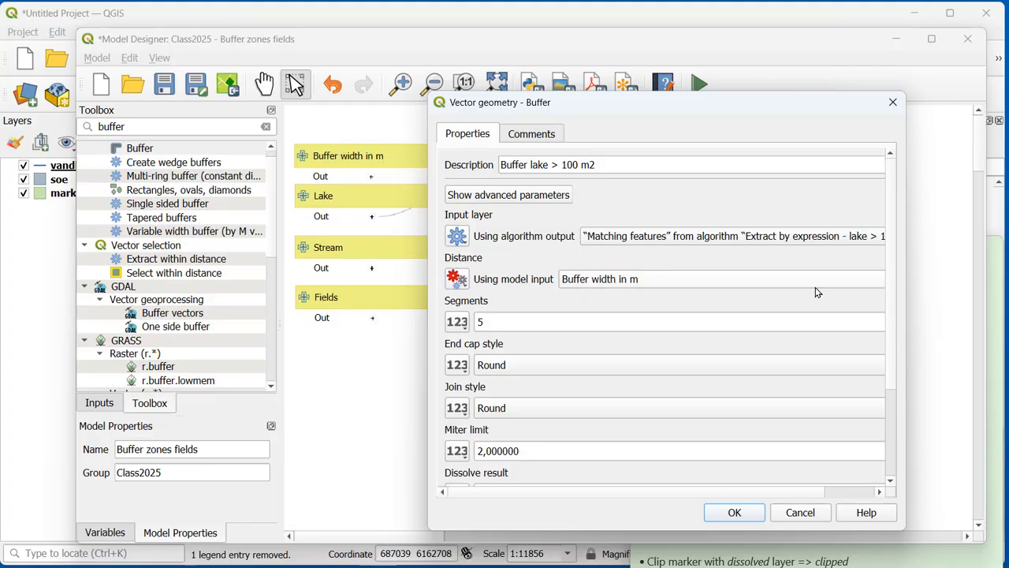
Step: Set Dissolve result to Yes, name the final output "lake buffer" and accept the buffer settings
left_click_drag(889, 289, 850, 402)
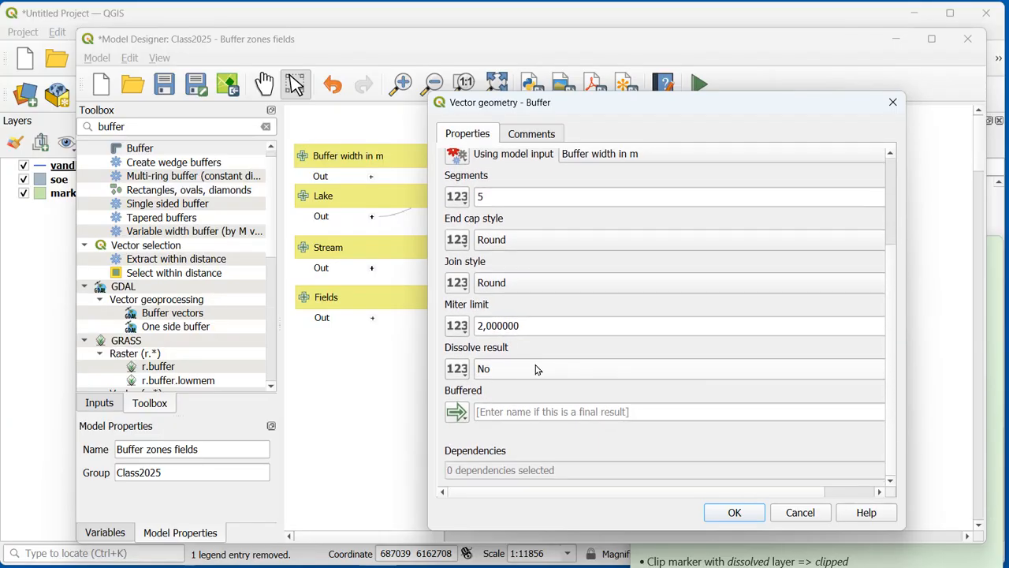
left_click(522, 369)
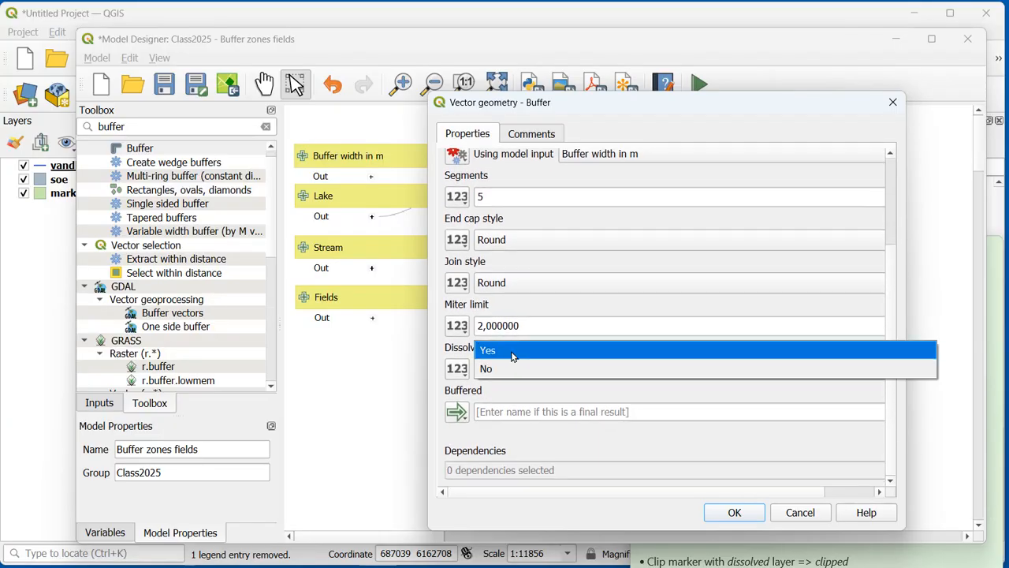
left_click(511, 352)
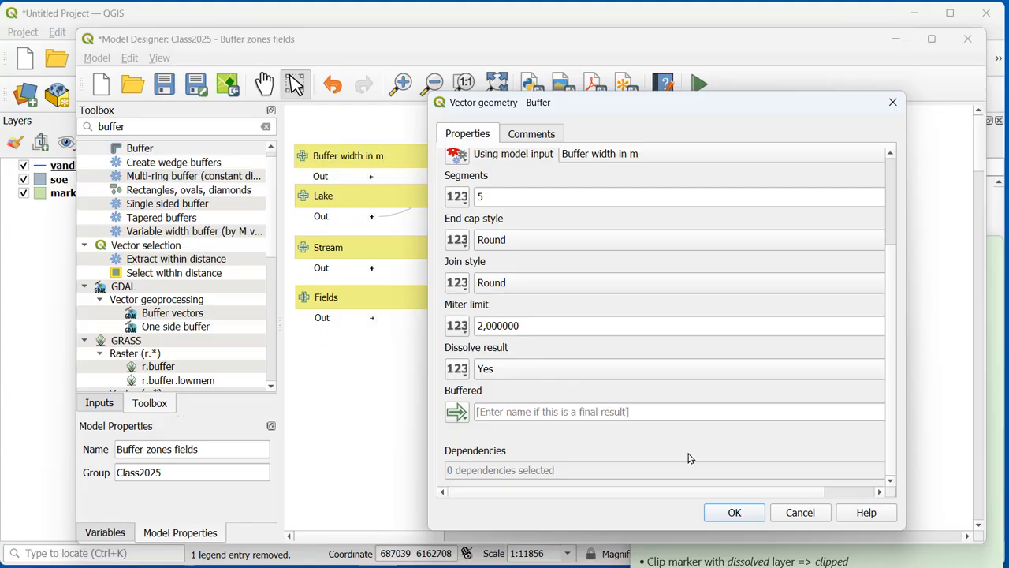
left_click(579, 411)
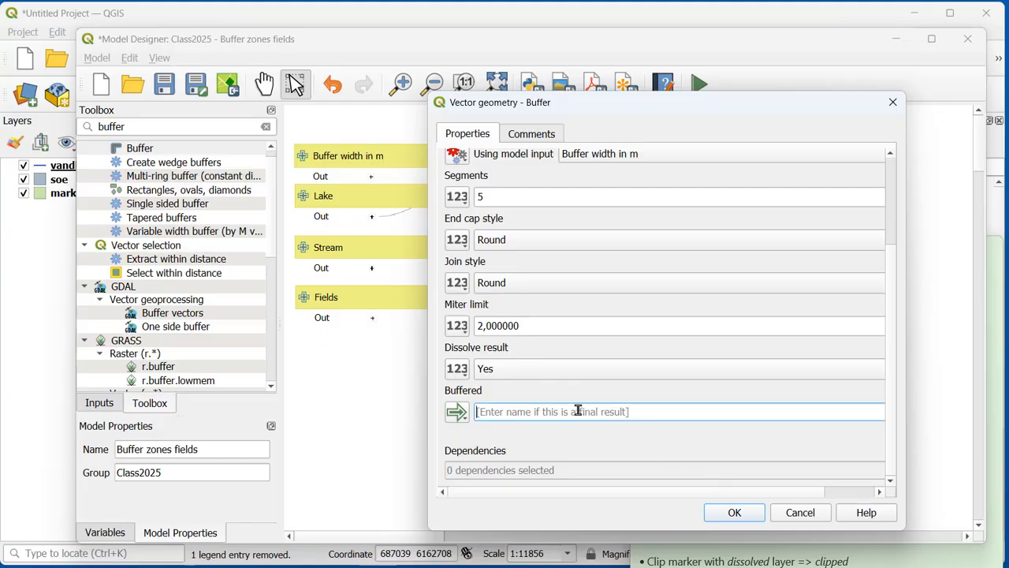
type("lake buffer")
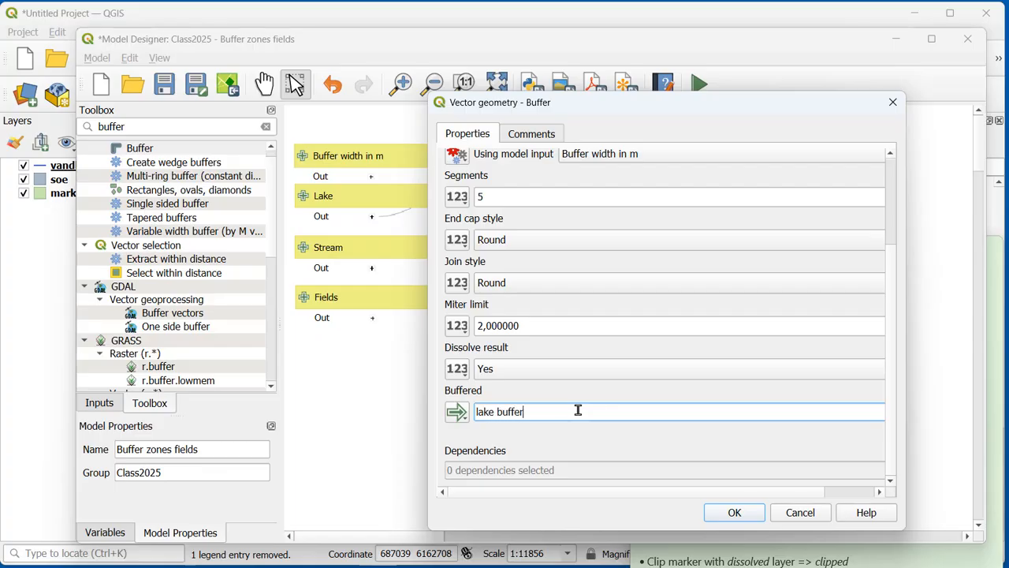
left_click(722, 513)
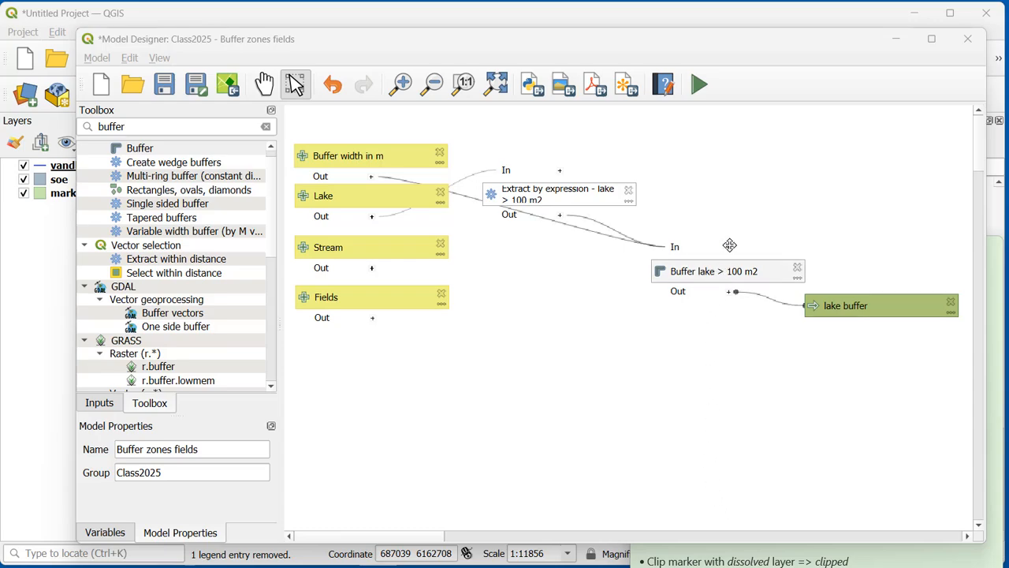
Step: Align the Buffer lake > 100 m2 box and its lake buffer output in a row with the extract box
left_click_drag(721, 272, 718, 193)
right_click(723, 192)
key("Escape")
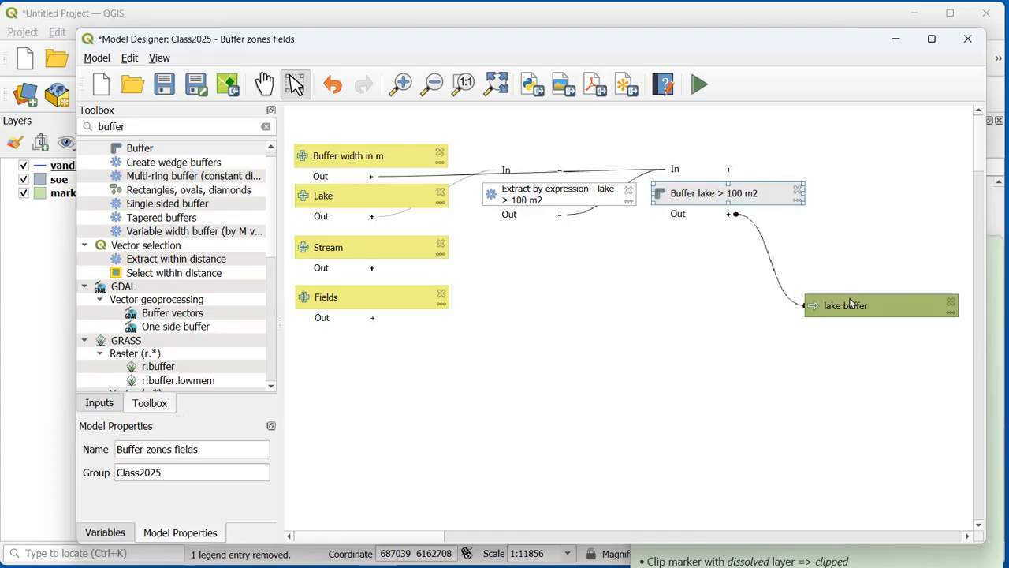
left_click_drag(851, 304, 868, 185)
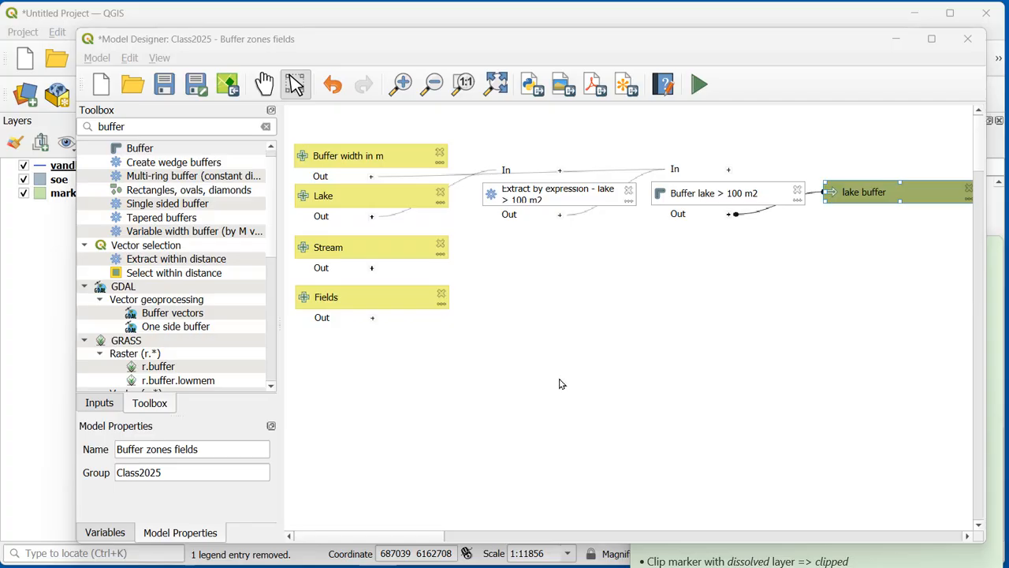
Step: Save the model and run it with a buffer width of 20 m, creating a temporary lake buffer layer
left_click(162, 89)
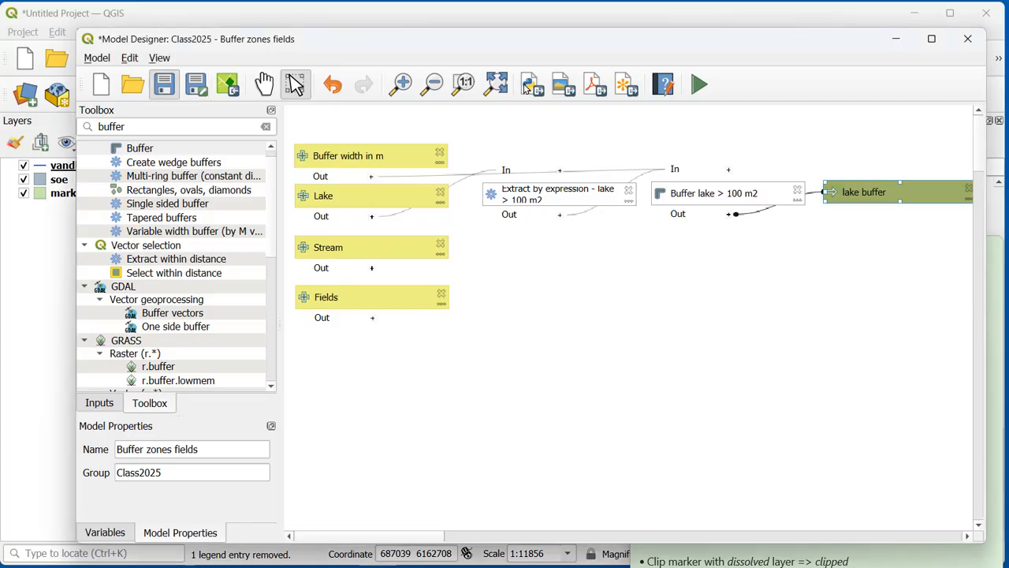
left_click(698, 86)
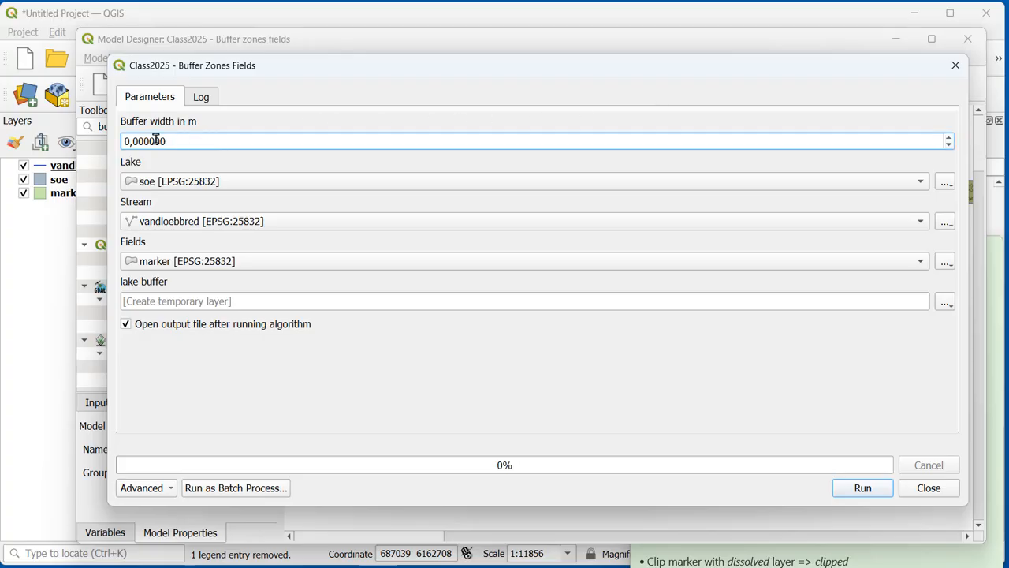
double_click(155, 140)
type("20")
left_click(879, 491)
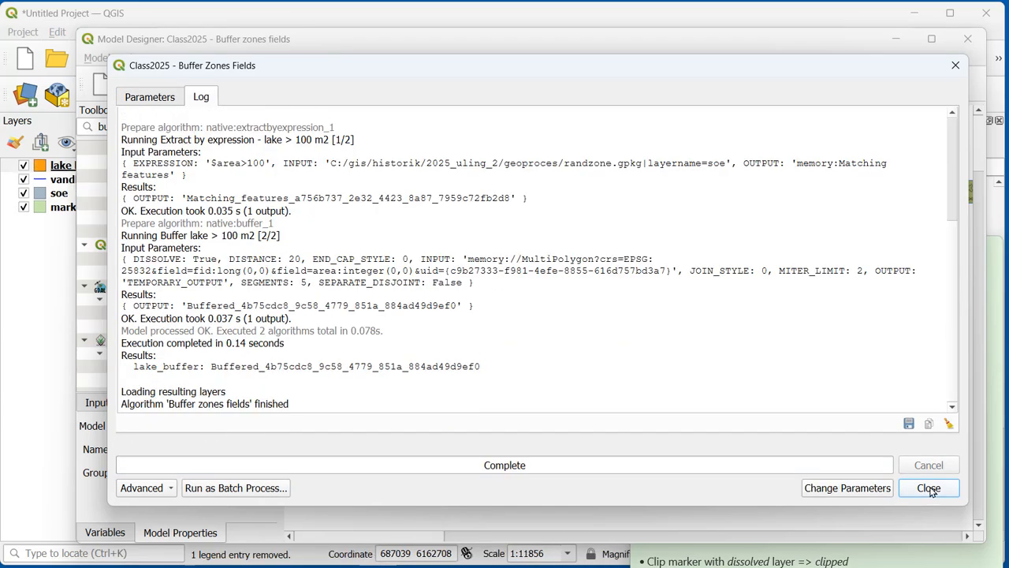
left_click(929, 488)
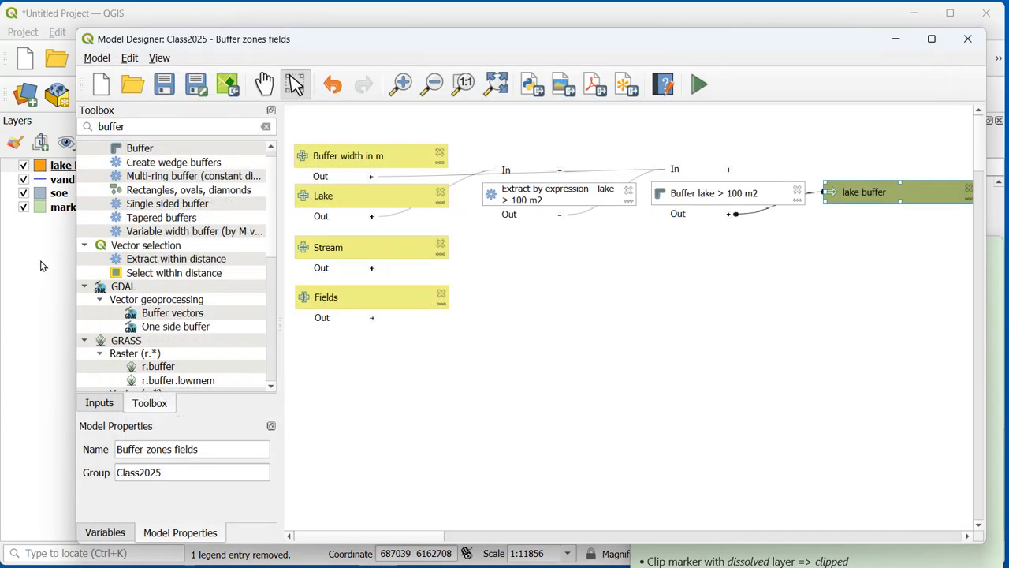
Step: Compare the lakes with their buffers on the map by drawing the soe layer above lake buffer and moving it back
left_click(43, 266)
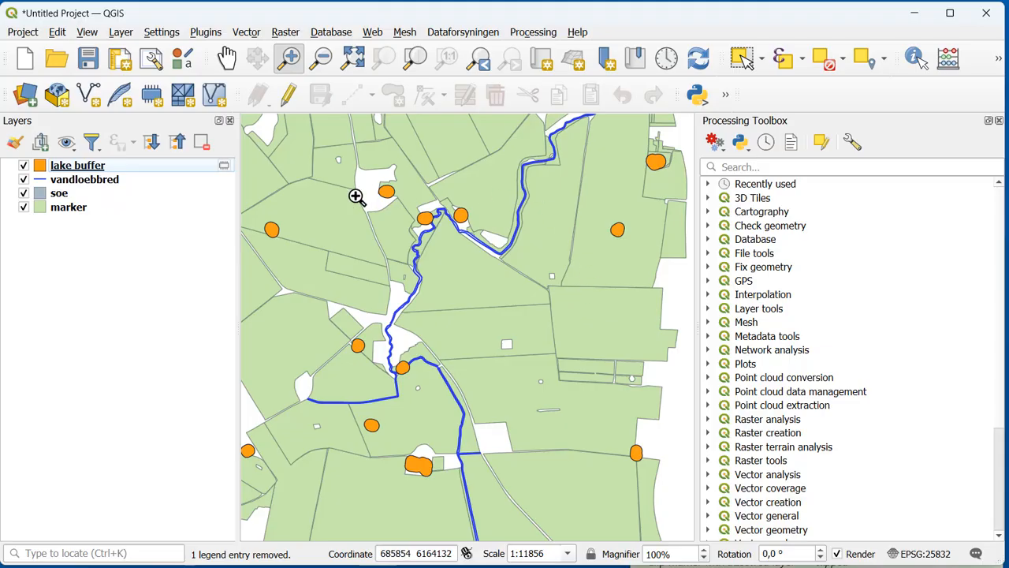
mouse_move(69, 198)
left_mouse_down()
mouse_move(87, 165)
mouse_move(108, 170)
left_mouse_up()
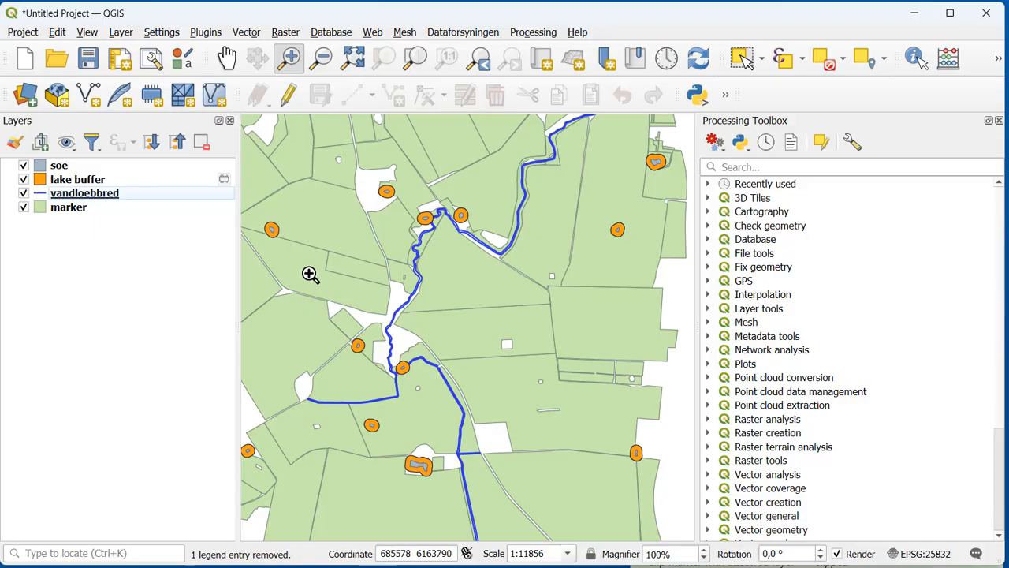
left_click_drag(70, 168, 71, 197)
Step: Remove the temporary lake buffer layer from the project
left_click(79, 167)
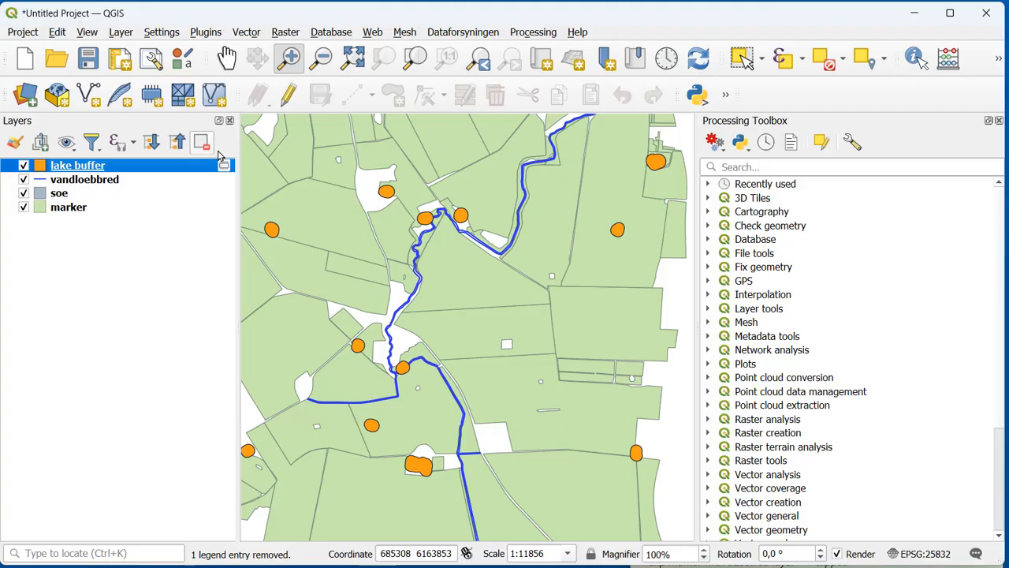
left_click(202, 142)
left_click(499, 315)
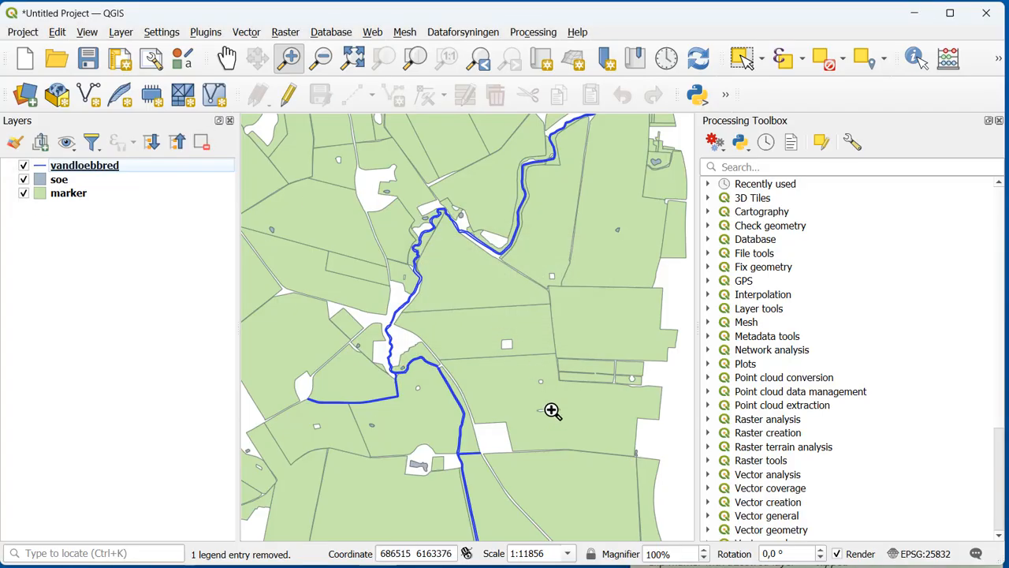
Step: Return to the model designer, then reposition and enlarge its window so the whole lake buffer output fits
mouse_move(430, 562)
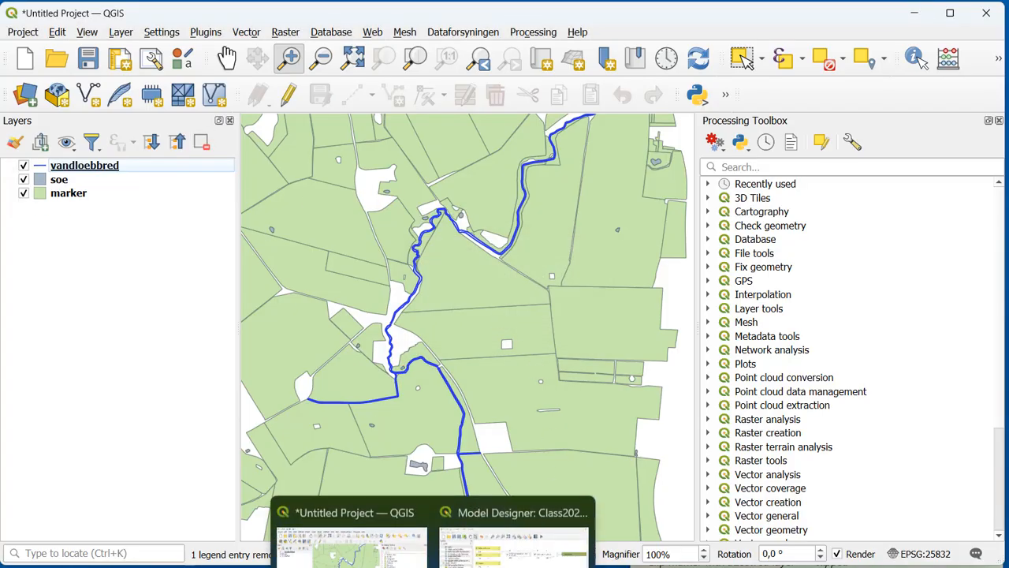
left_click(509, 532)
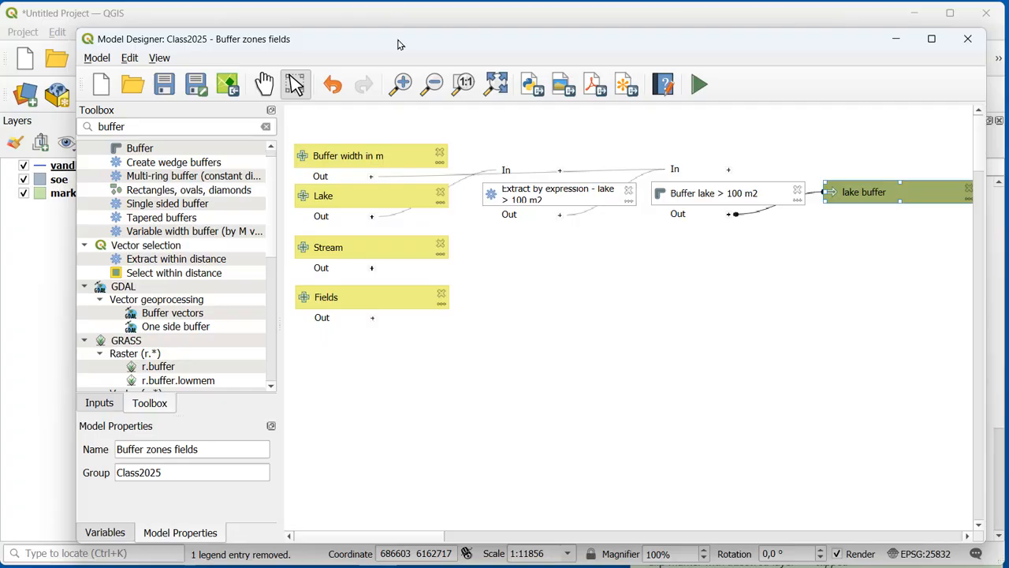
left_click_drag(371, 40, 315, 30)
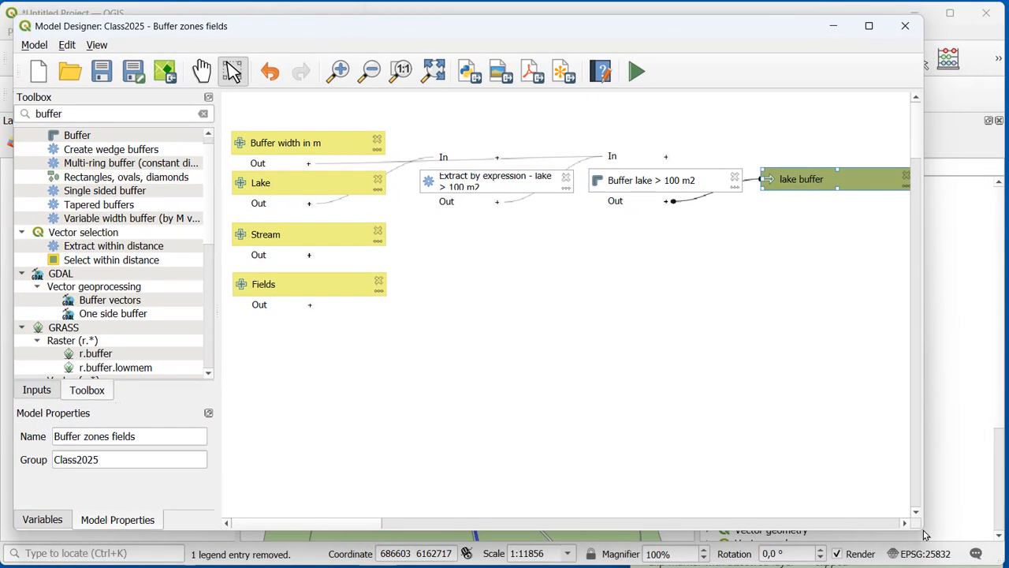
left_click_drag(921, 533, 977, 545)
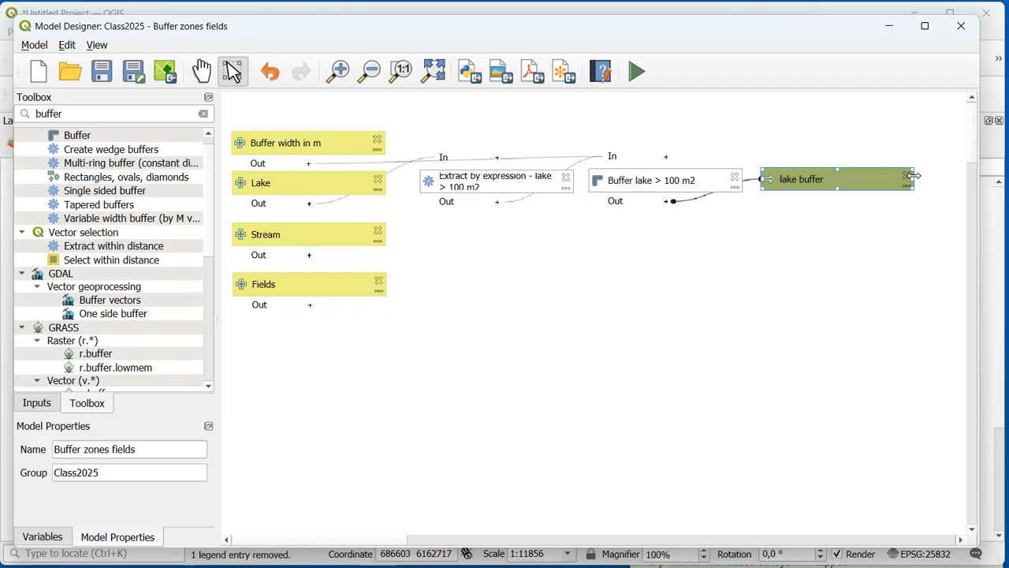
Step: Delete the lake buffer output from the model and bring up the workflow notes, placing them clear of the model boxes
key("Delete")
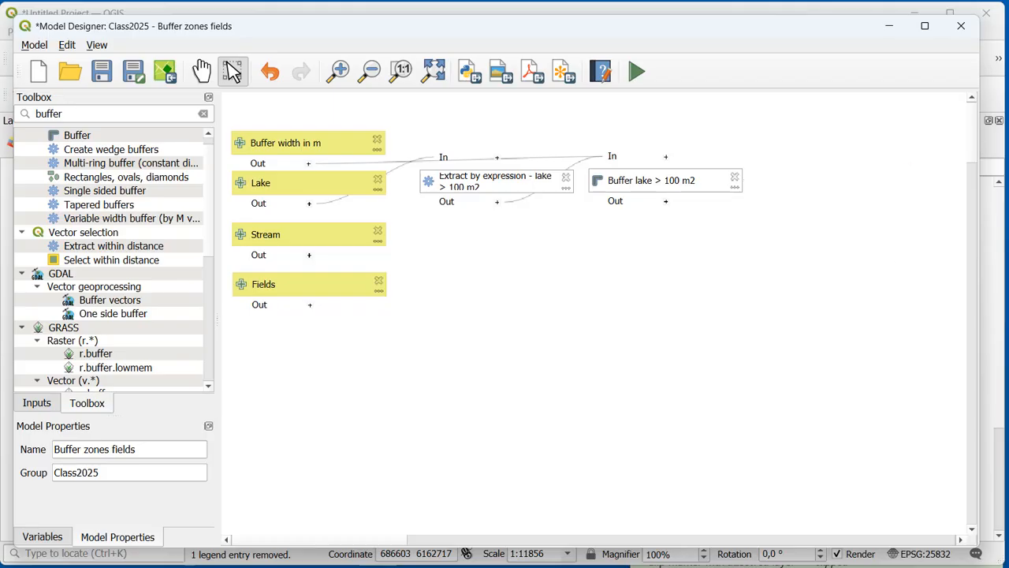
key("alt+Tab")
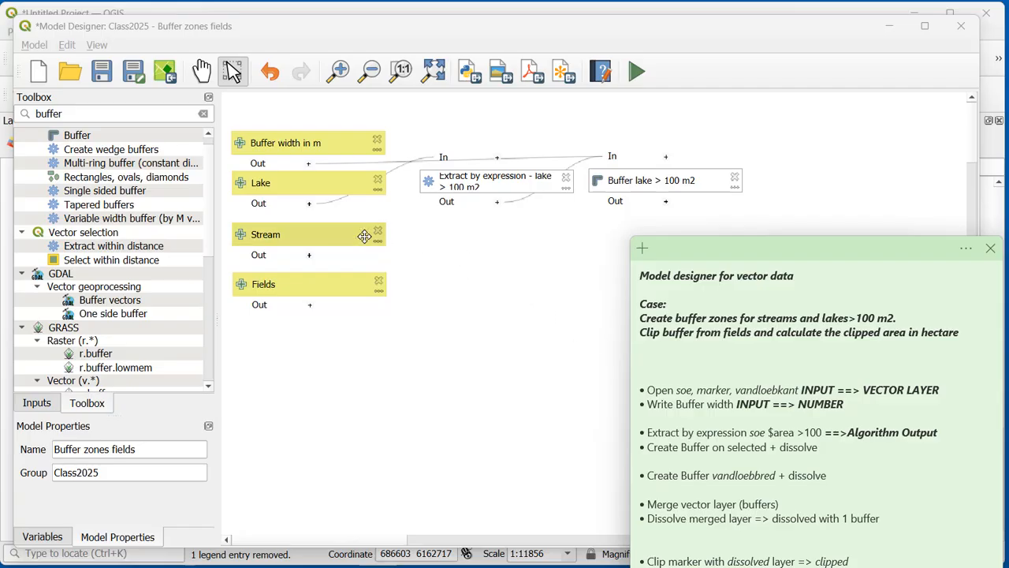
left_click_drag(746, 253, 763, 383)
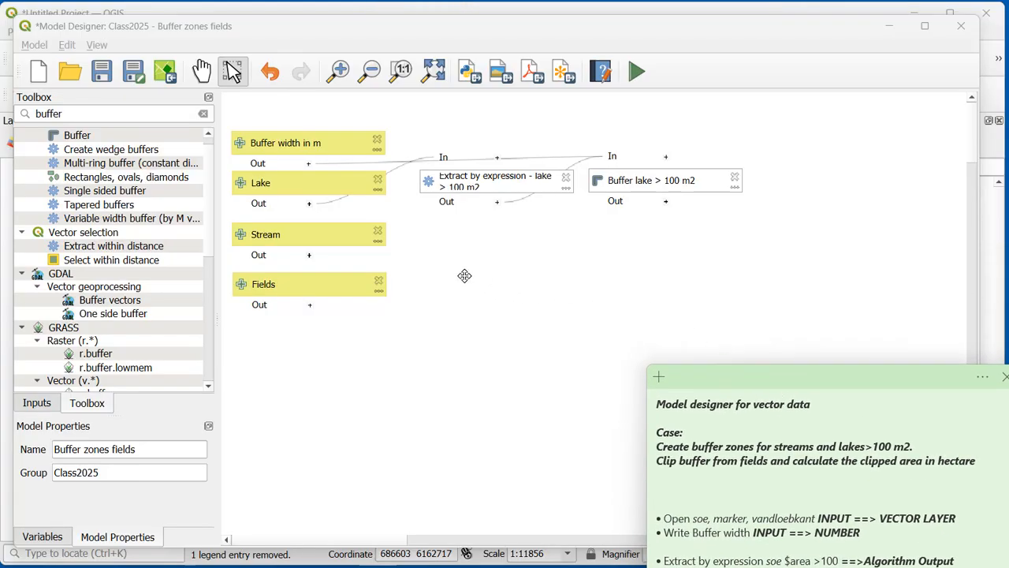
Step: Add a Buffer algorithm described as Buffer stream, using the Stream input and the Buffer width in m input as its distance
left_click_drag(86, 140, 276, 163)
left_click(542, 163)
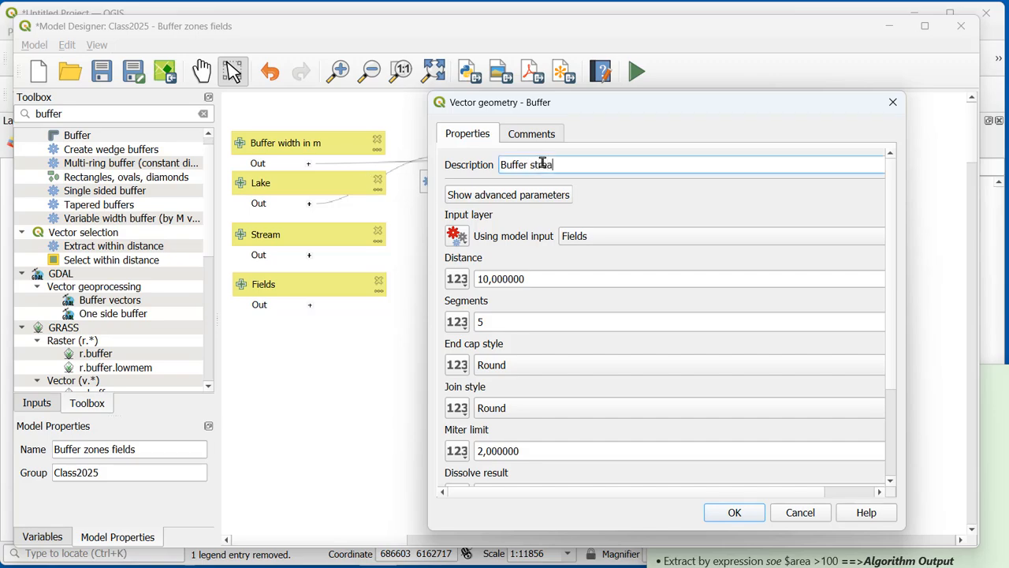
left_click(589, 238)
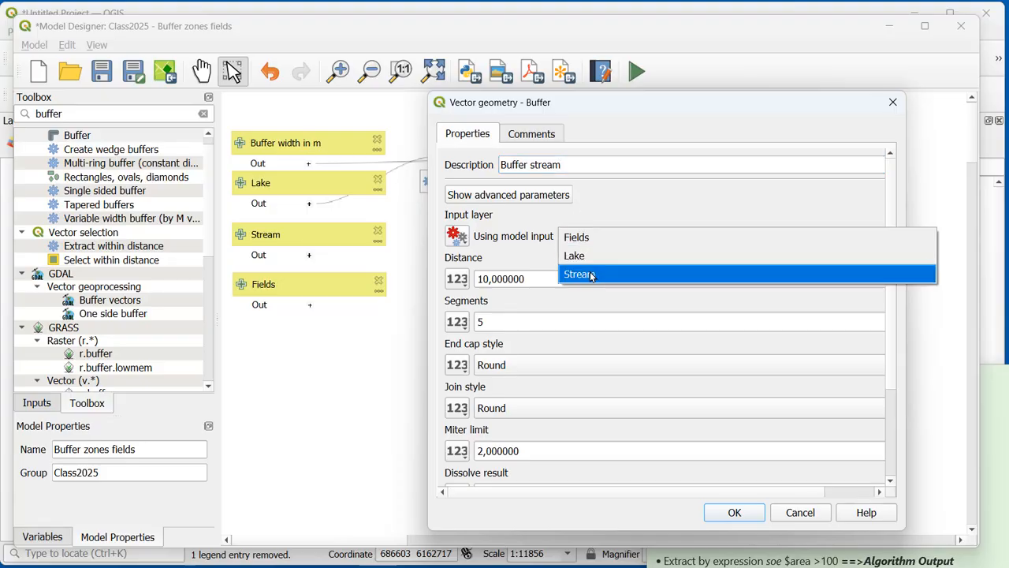
left_click(592, 273)
left_click(461, 281)
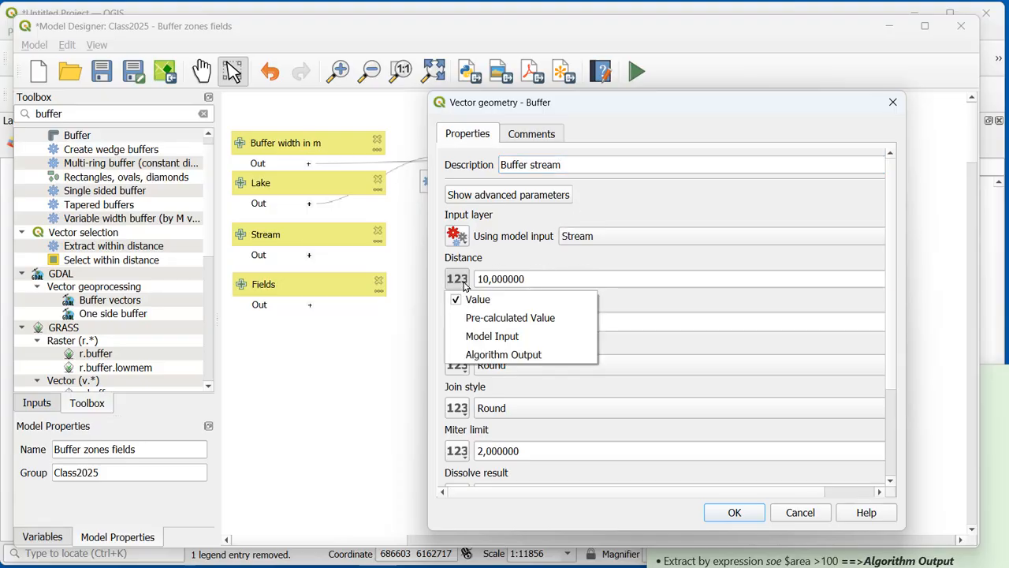
left_click(487, 337)
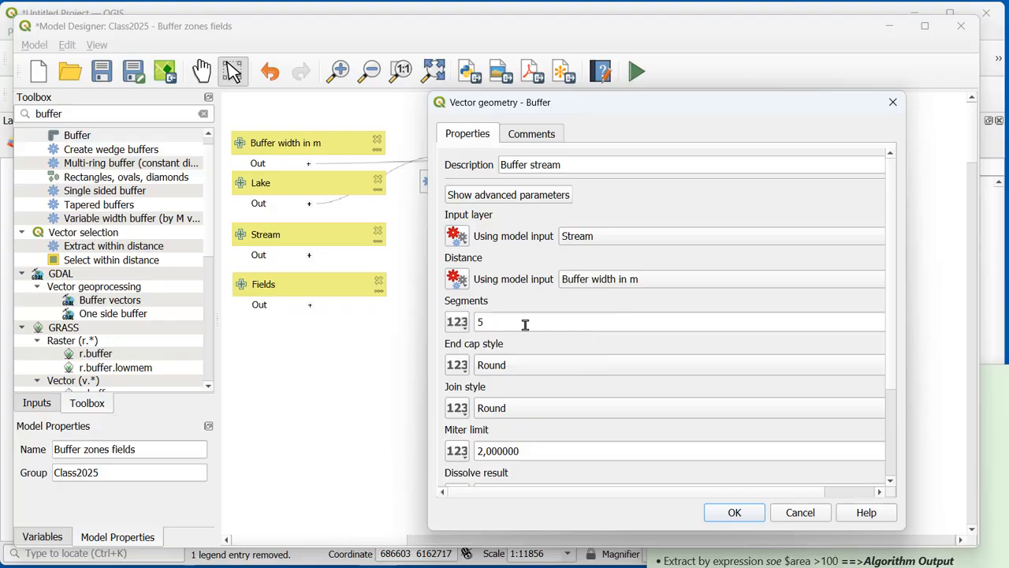
Step: Set the stream buffer to dissolve its result, name its output Stream buffer and add it to the model
scroll(896, 327, "down", 5)
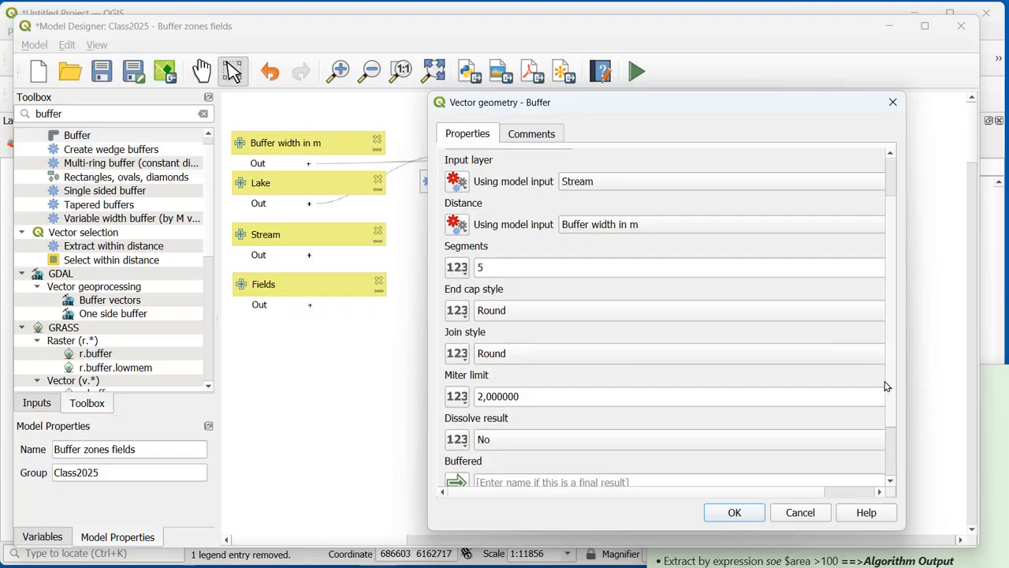
left_click(545, 369)
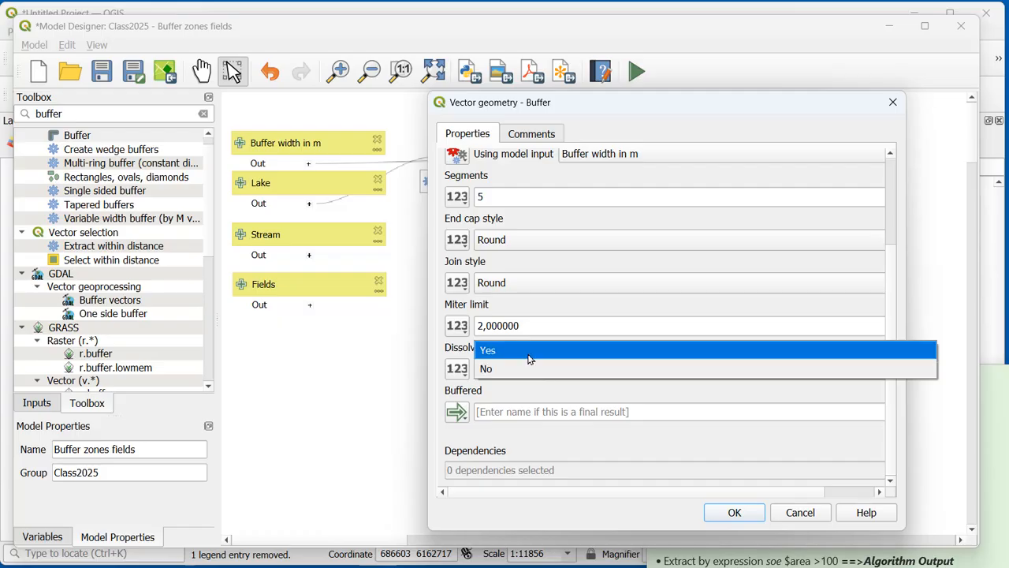
left_click(530, 354)
left_click(589, 411)
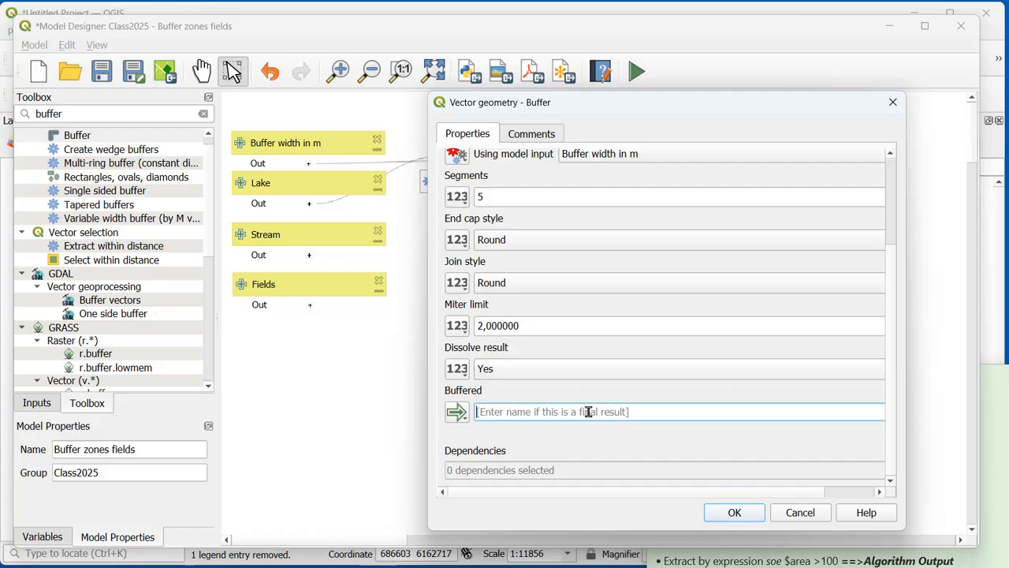
type("Stream buffer")
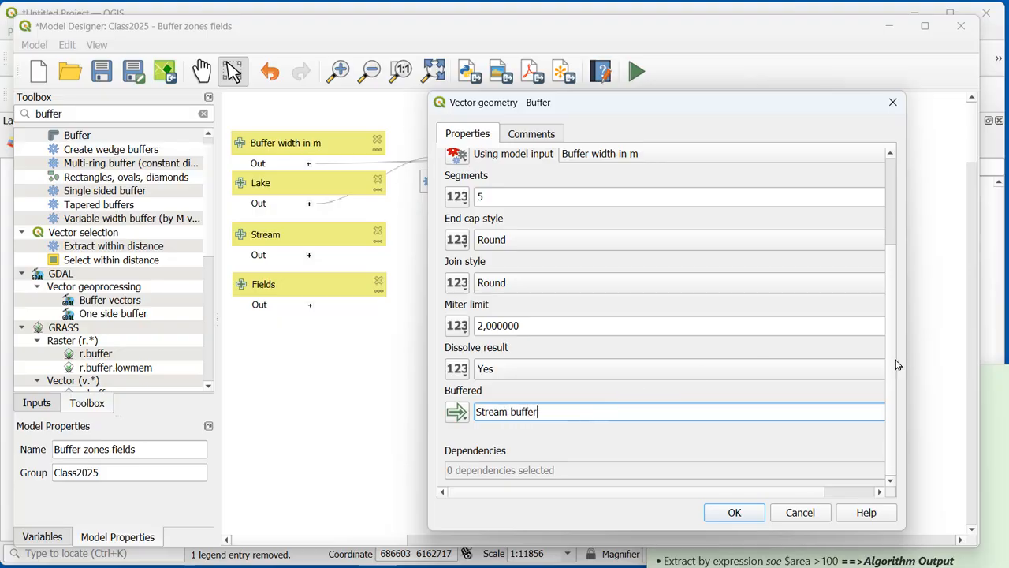
scroll(883, 242, "up", 3)
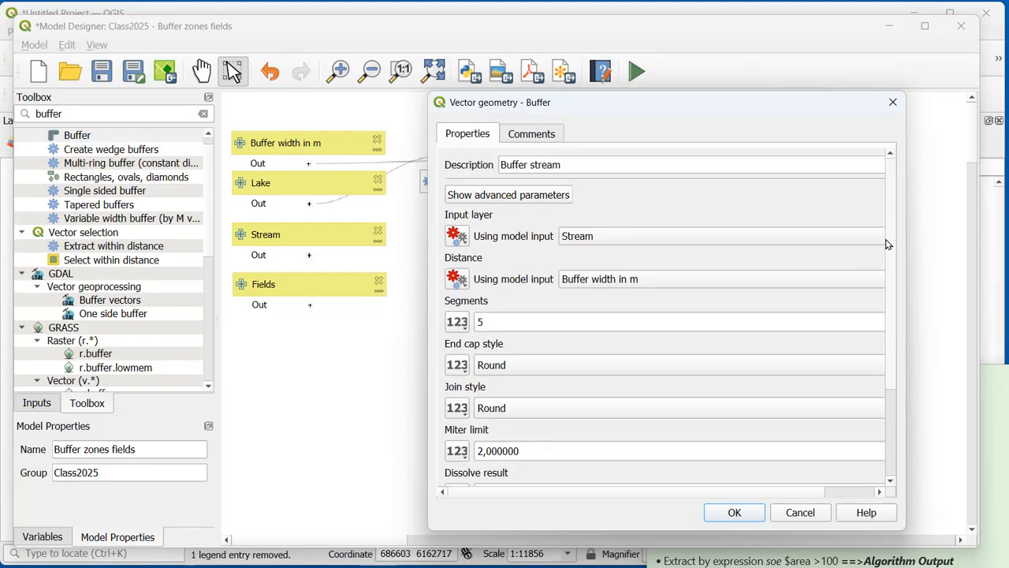
left_click(756, 513)
Step: Arrange Buffer stream and its output in a row below Buffer lake > 100 m2 and save the model
left_click_drag(812, 258, 648, 230)
left_click_drag(927, 294, 793, 226)
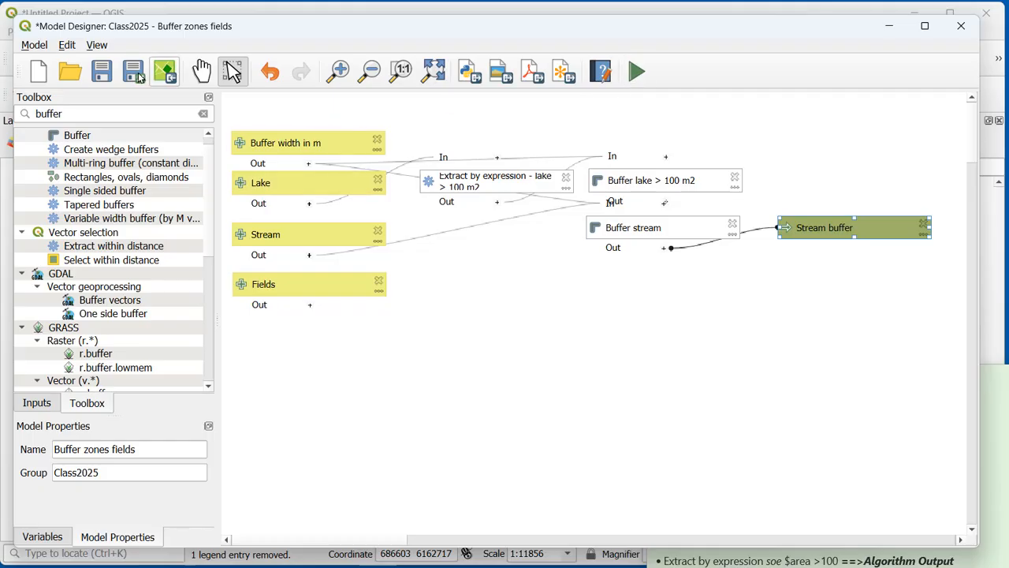
left_click(101, 72)
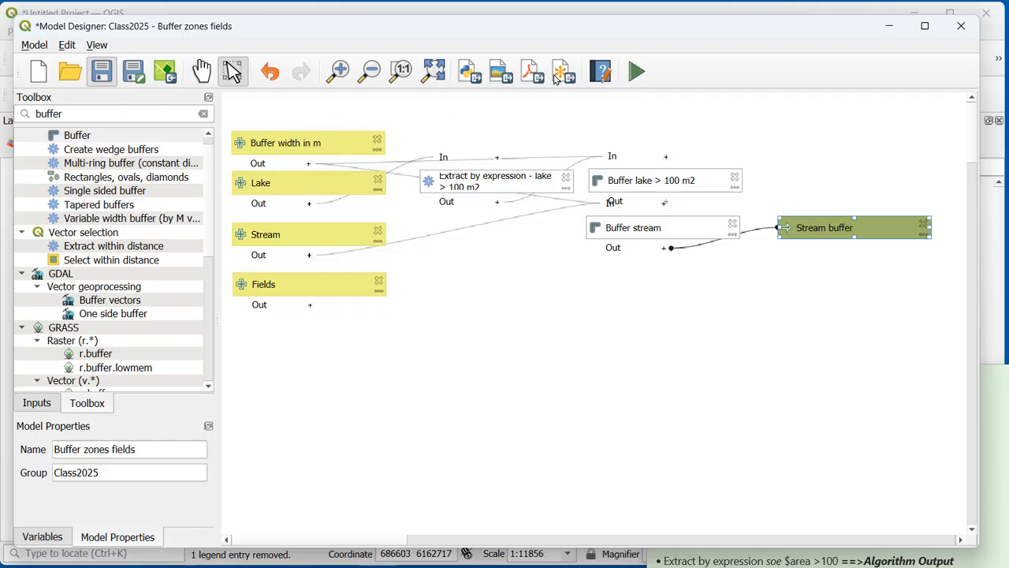
Step: Run the model with a buffer width of 20 m and view the temporary stream buffer layer on the map
left_click(637, 72)
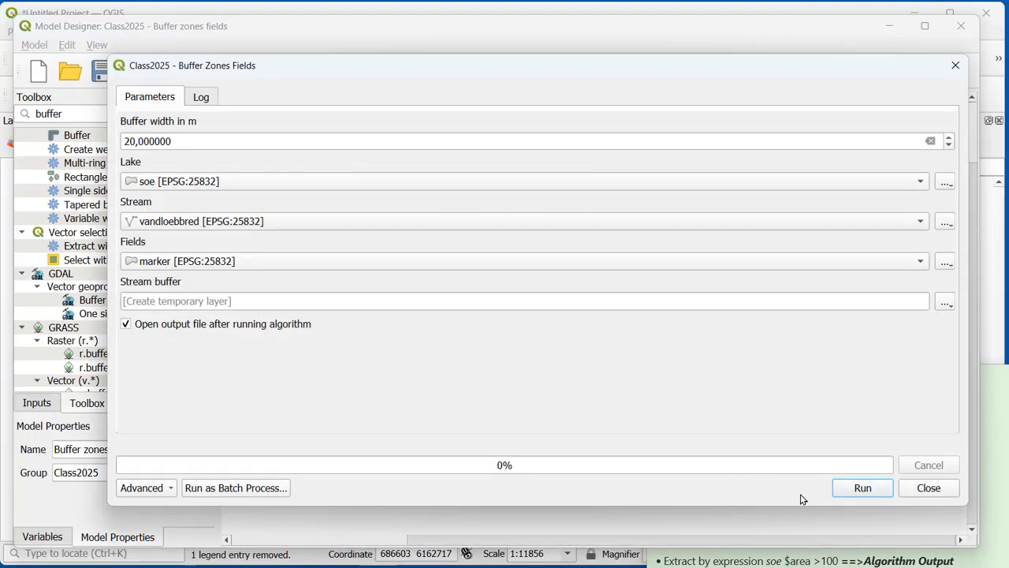
left_click(853, 489)
left_click(919, 488)
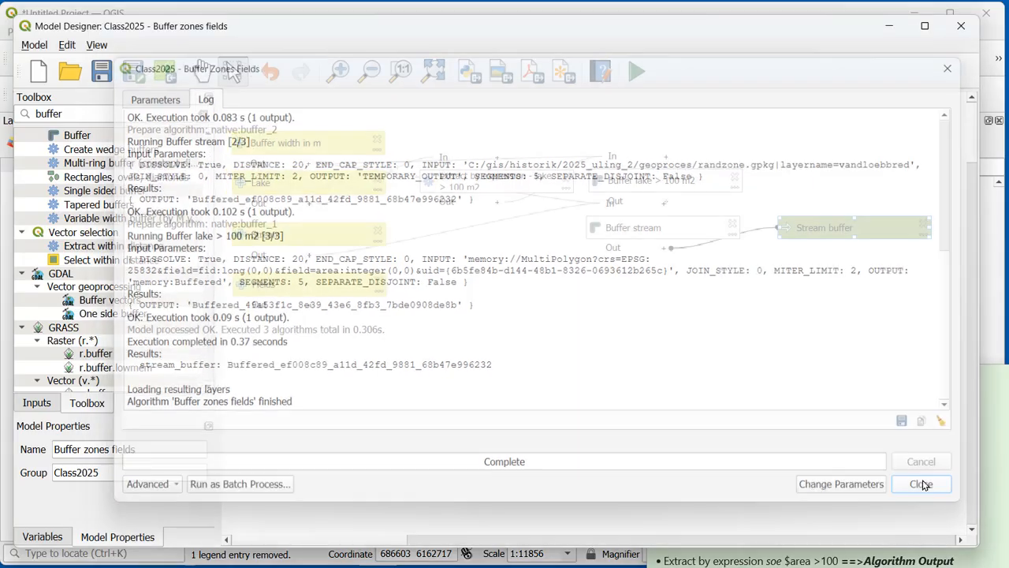
left_click(891, 26)
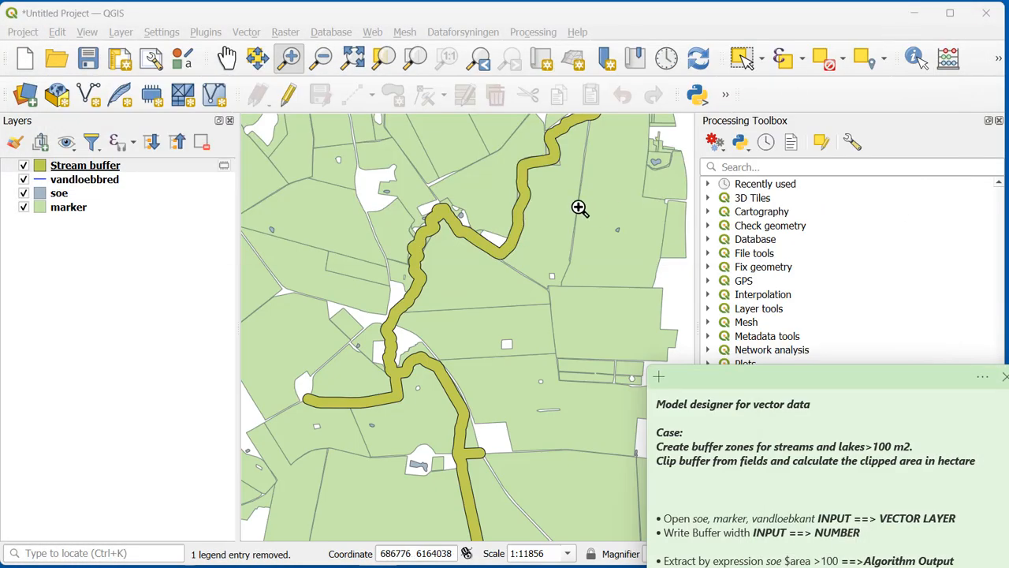
Step: Remove the temporary Stream buffer layer from the project
left_click(155, 166)
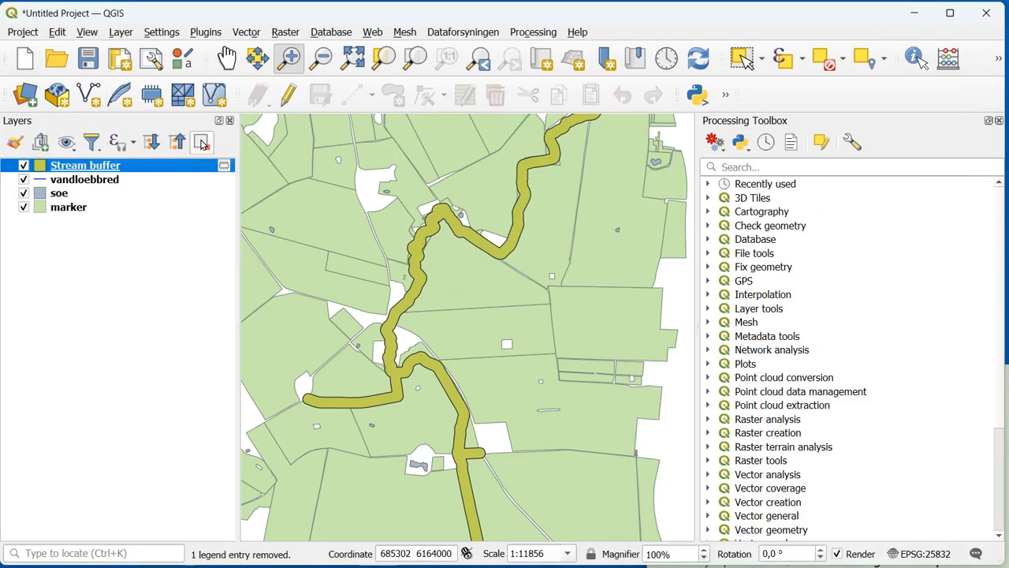
left_click(202, 142)
left_click(496, 313)
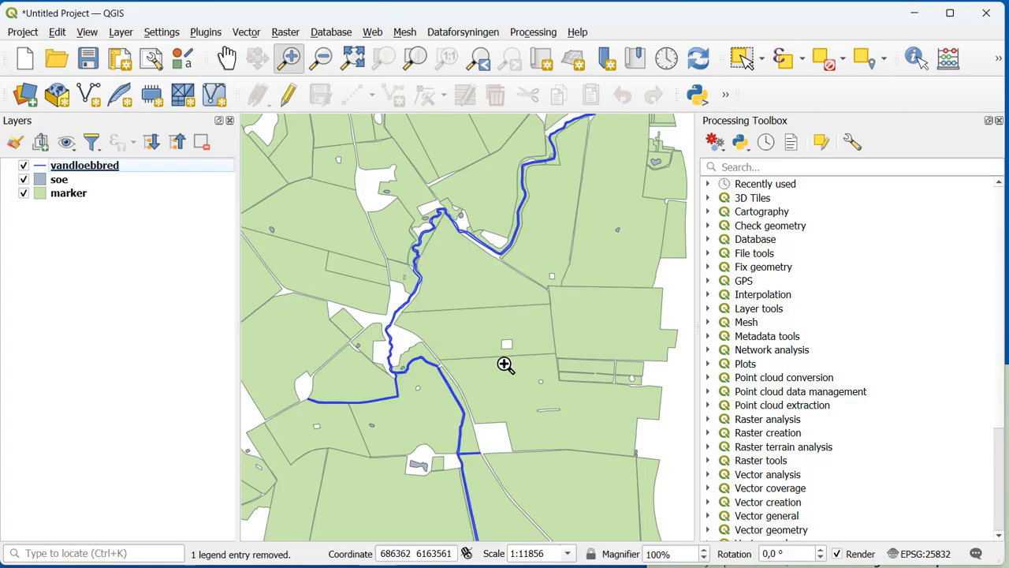
Step: Return to the model designer, delete the Stream buffer output and consult the workflow notes for the following operation
left_click(505, 552)
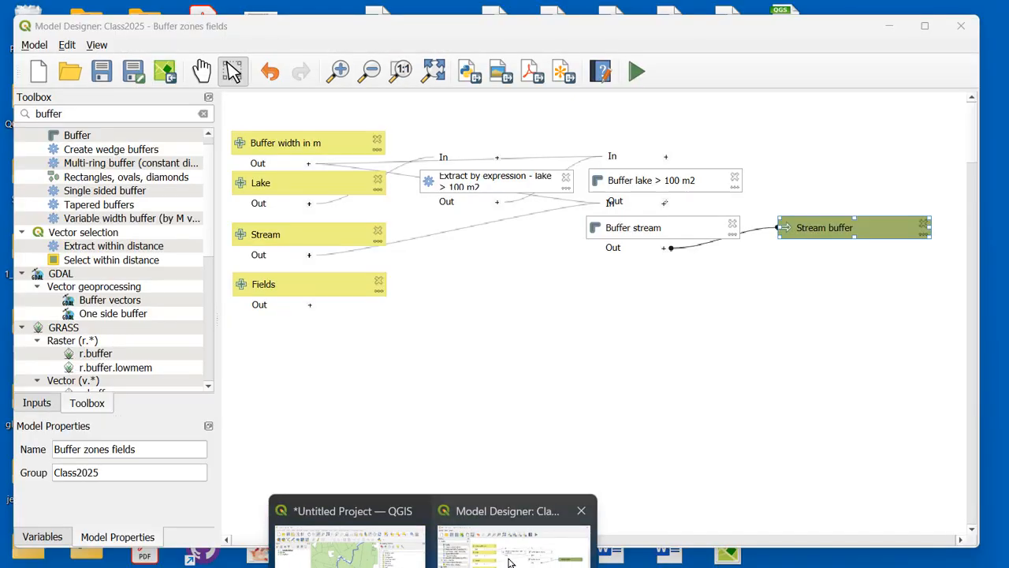
left_click(923, 224)
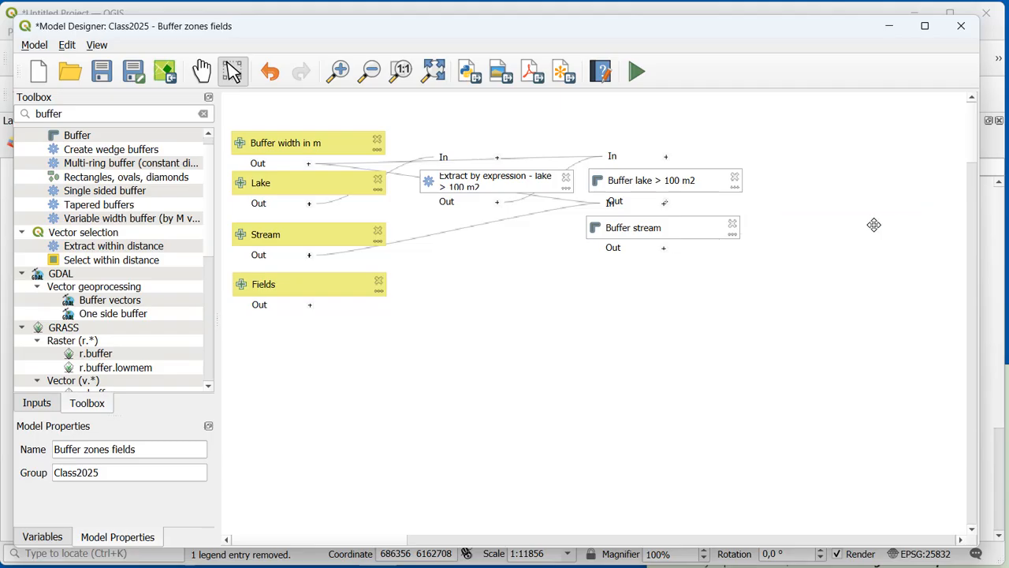
left_click(1006, 565)
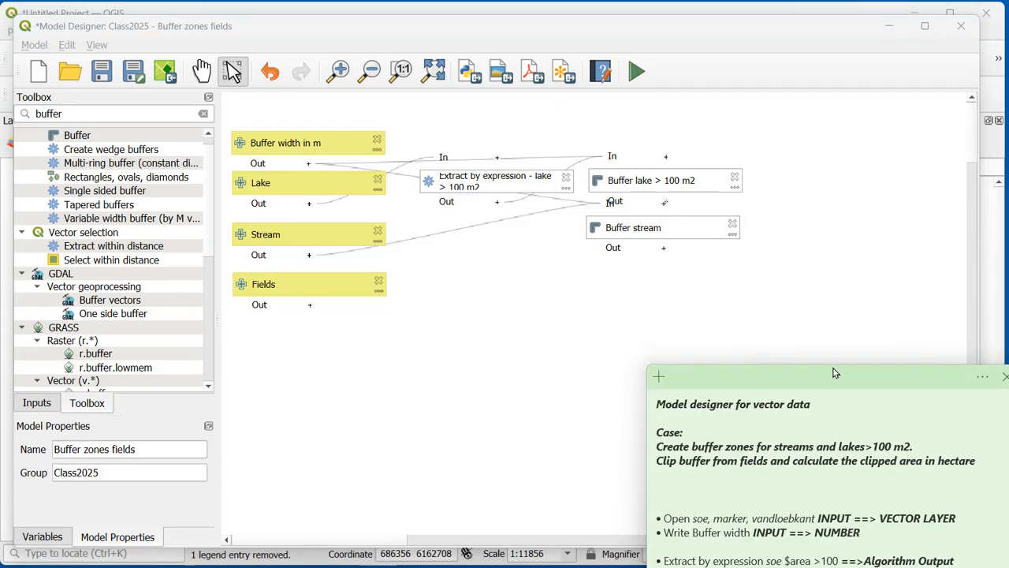
left_click_drag(825, 373, 786, 259)
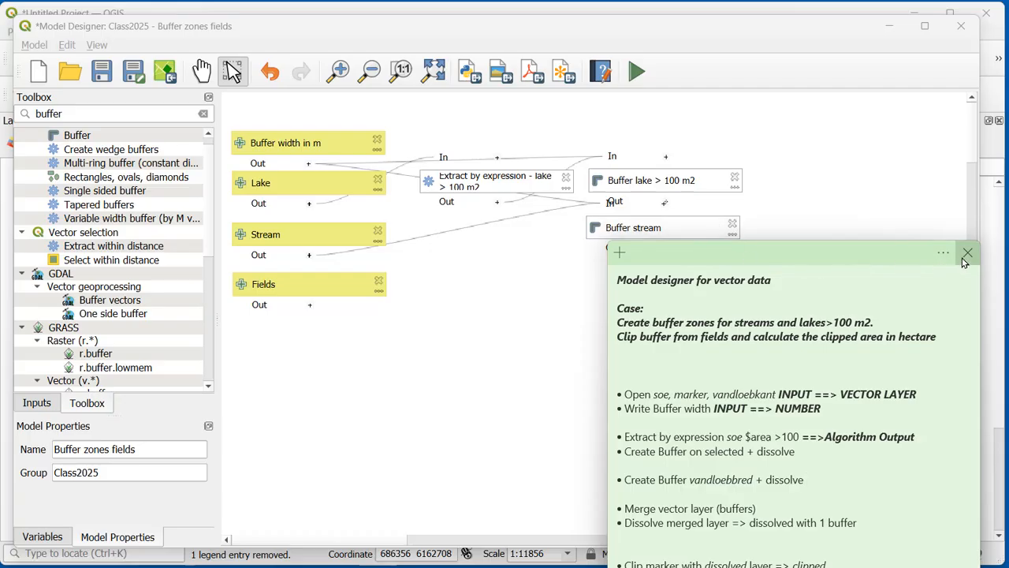
left_click_drag(854, 273, 858, 334)
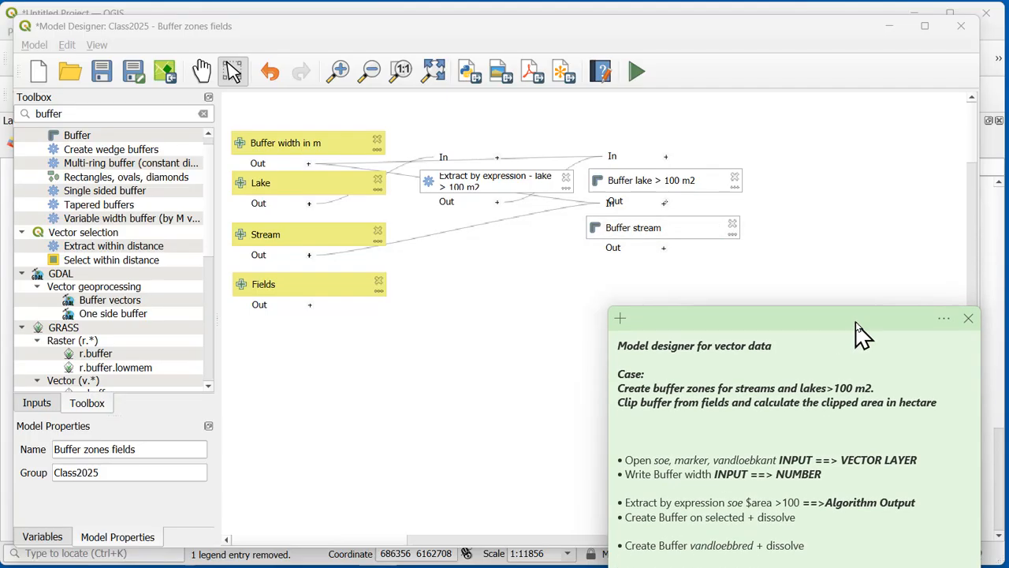
Step: Find the Merge vector layers algorithm and add it with the description Merge vector layers - buffers
left_click_drag(87, 116, 8, 114)
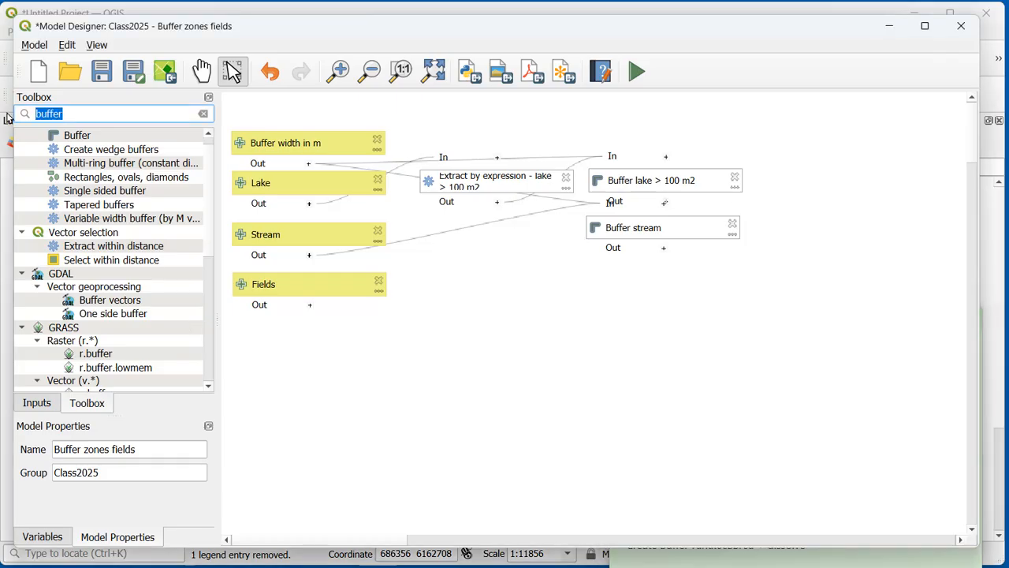
type("merge")
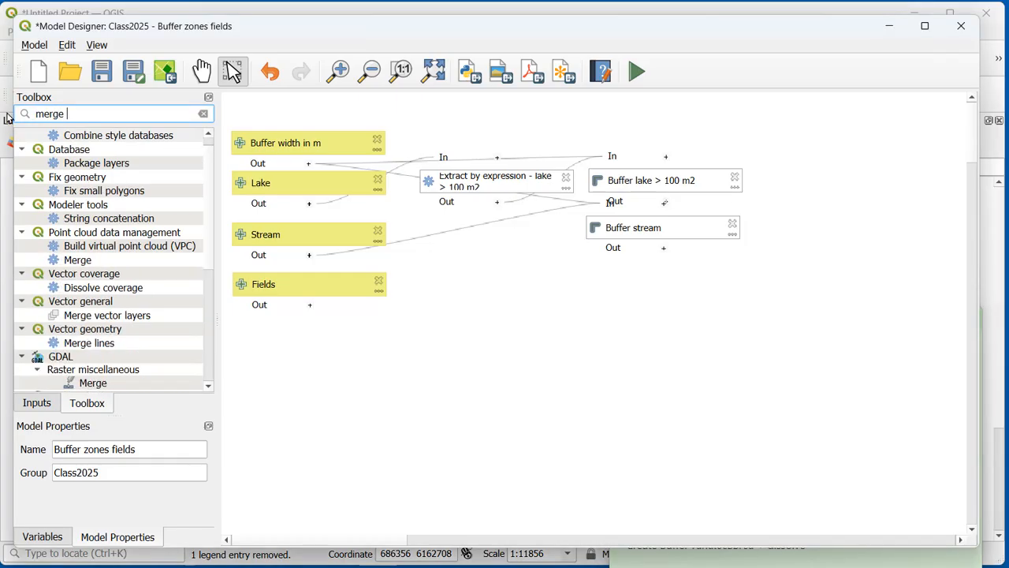
type(" ve")
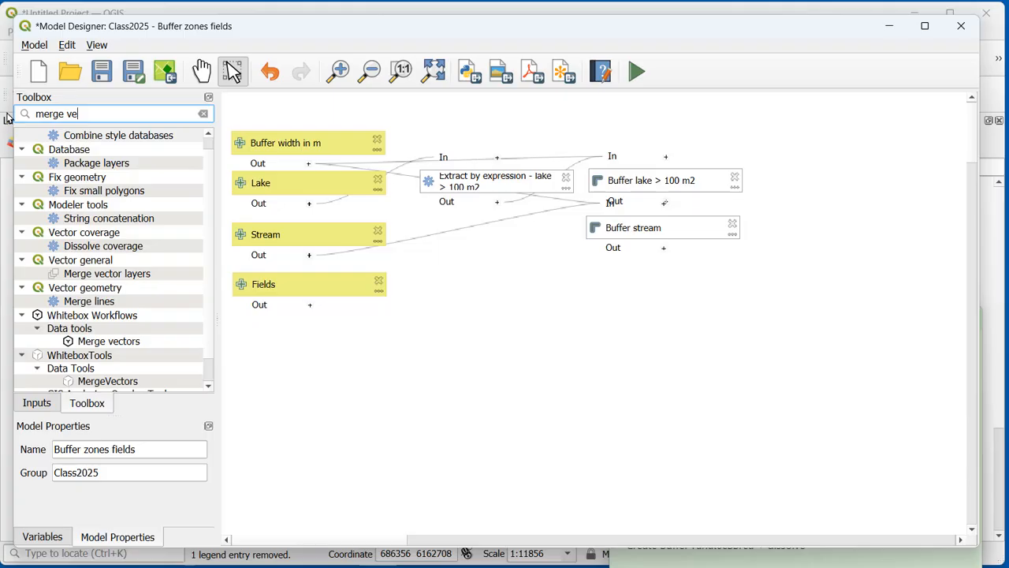
type("c")
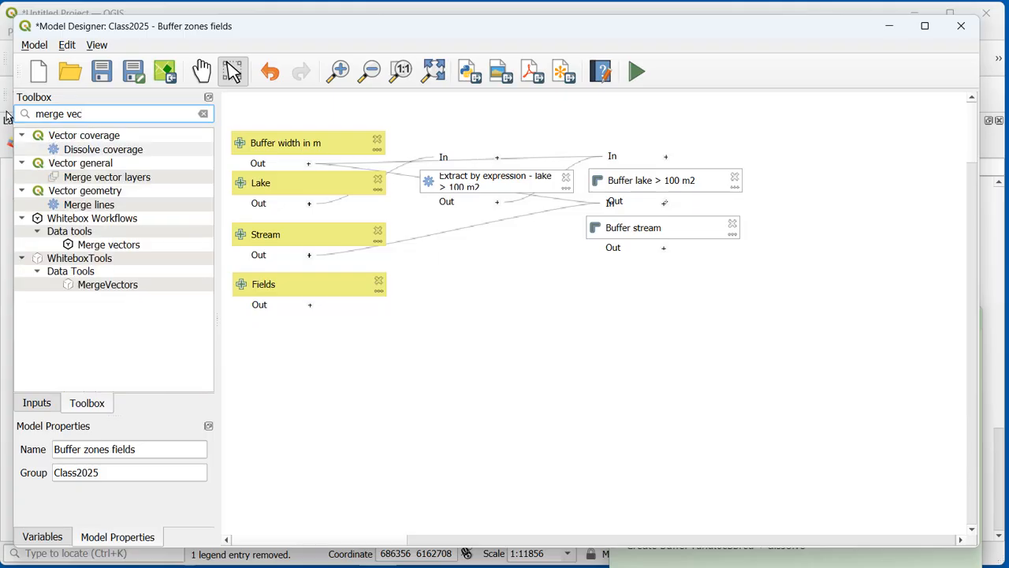
double_click(118, 178)
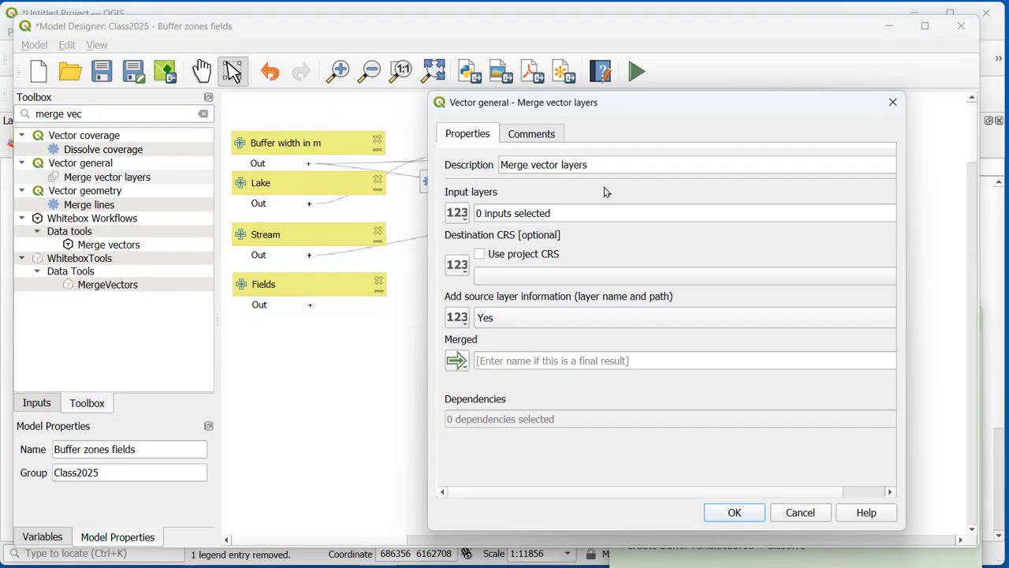
left_click(616, 165)
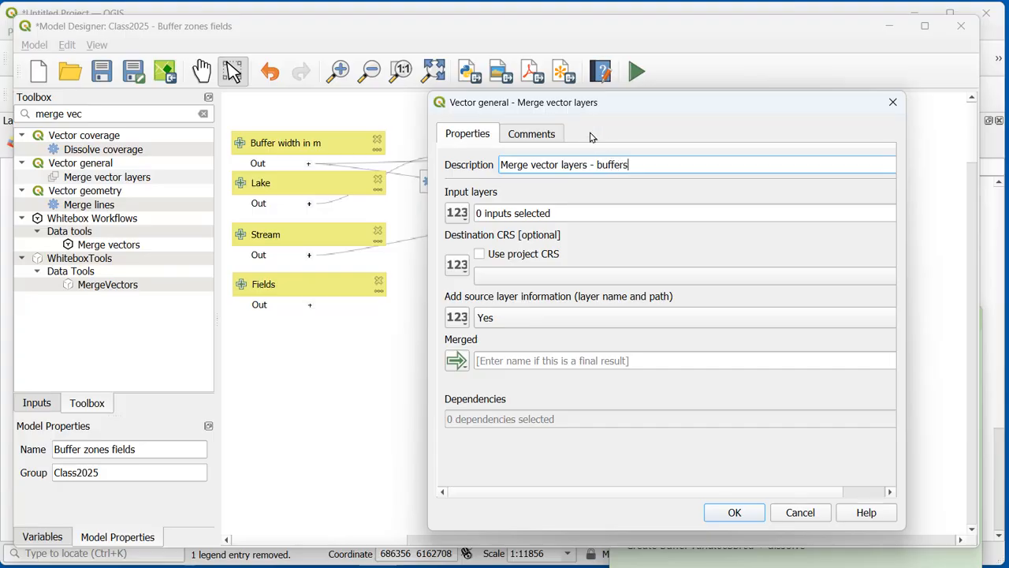
left_click(461, 220)
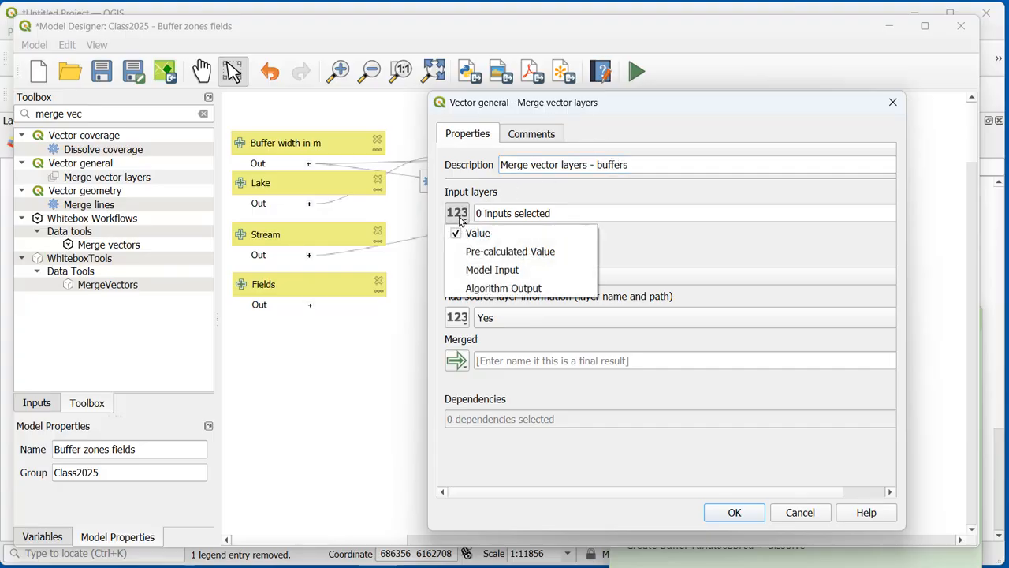
left_click(500, 287)
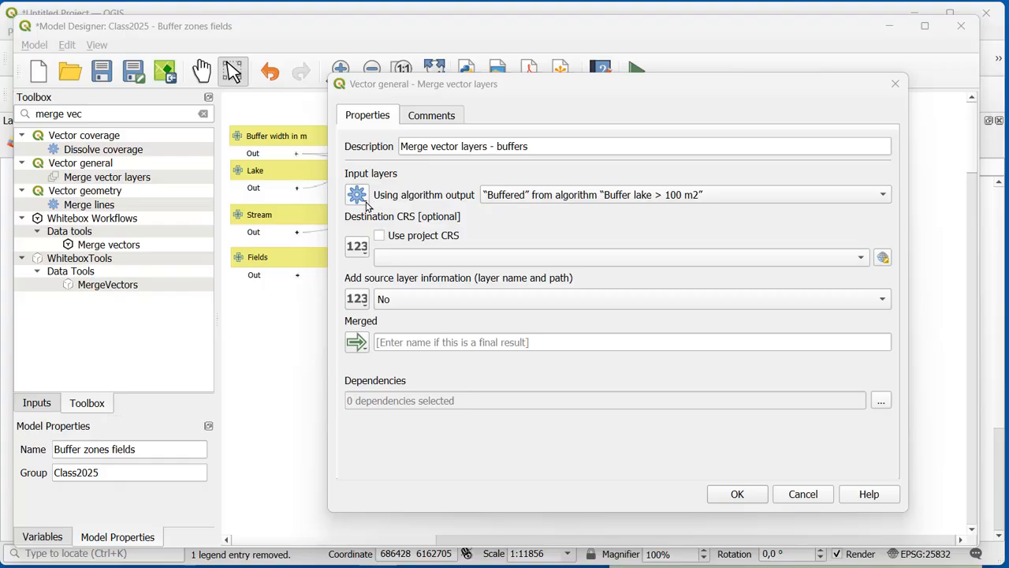
left_click(357, 194)
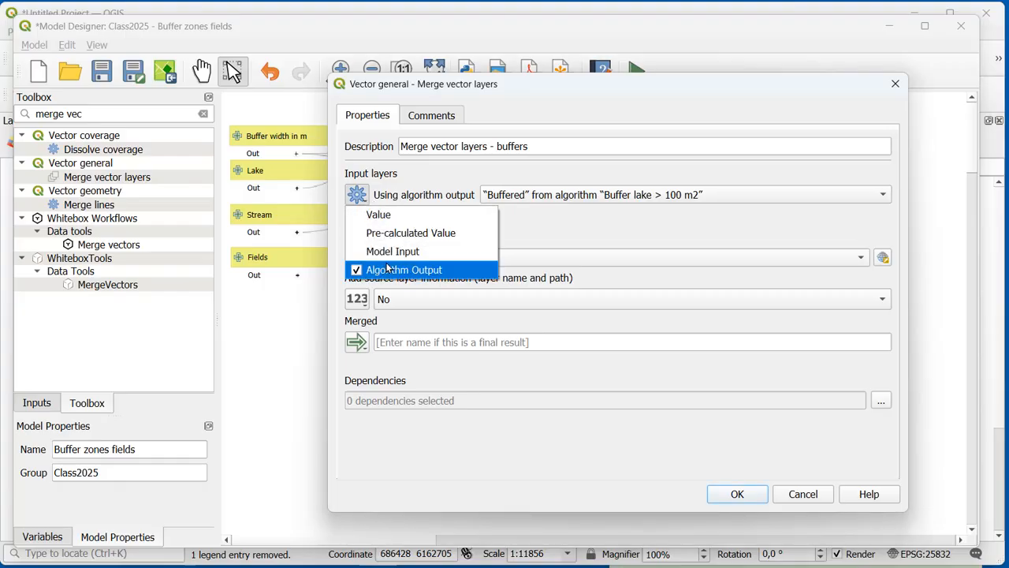
left_click(620, 199)
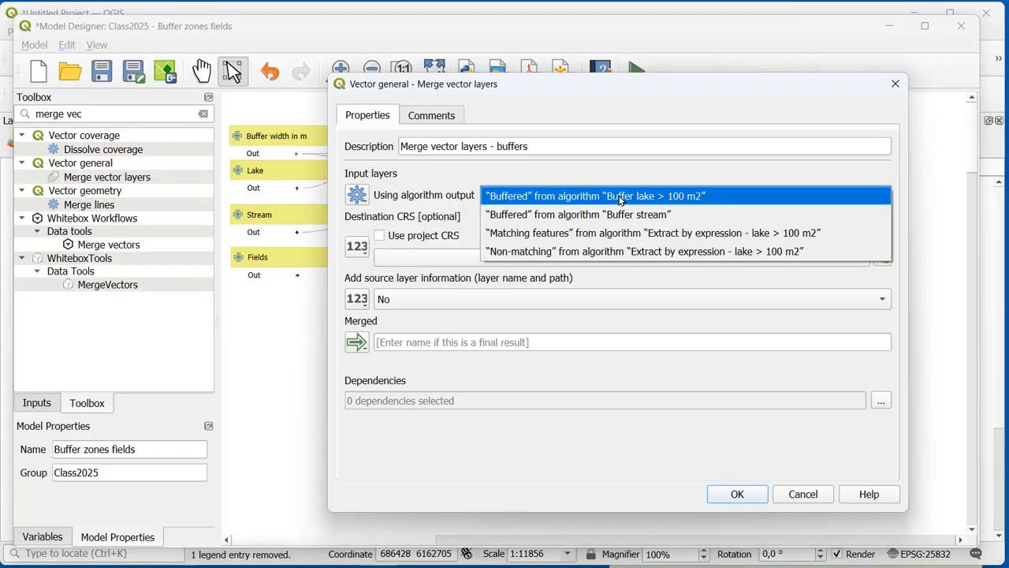
left_click(607, 193)
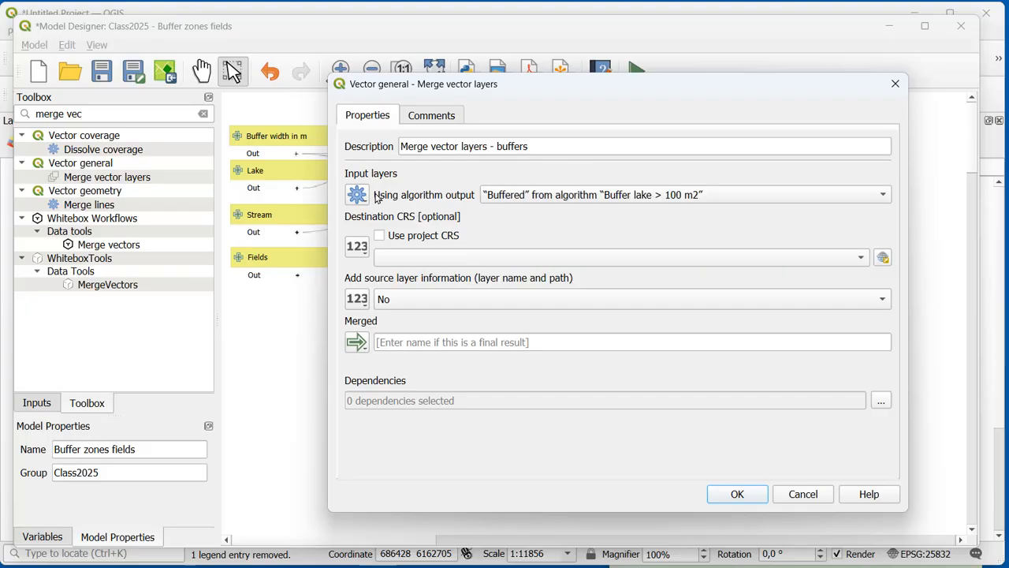
left_click(360, 200)
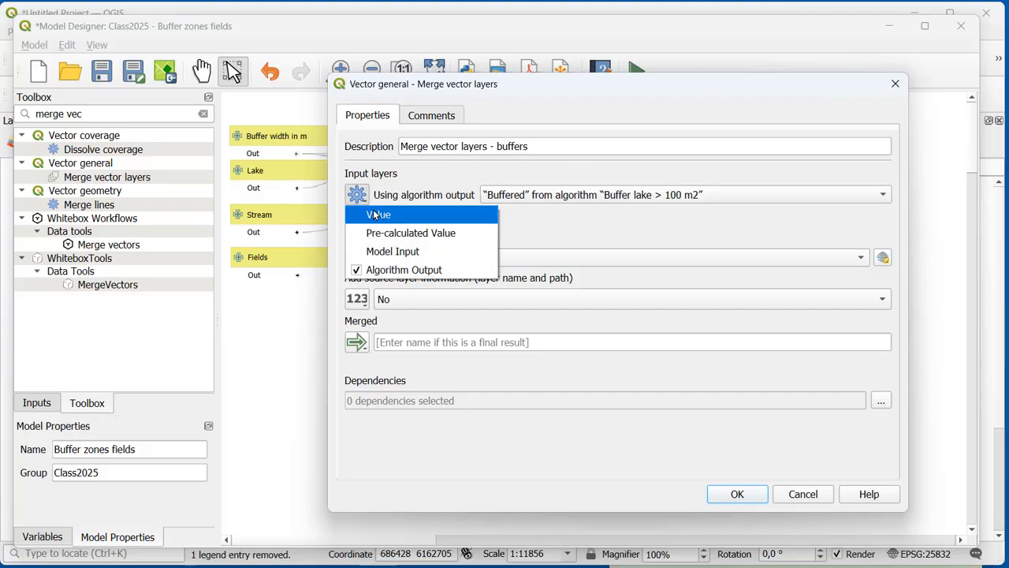
left_click(376, 215)
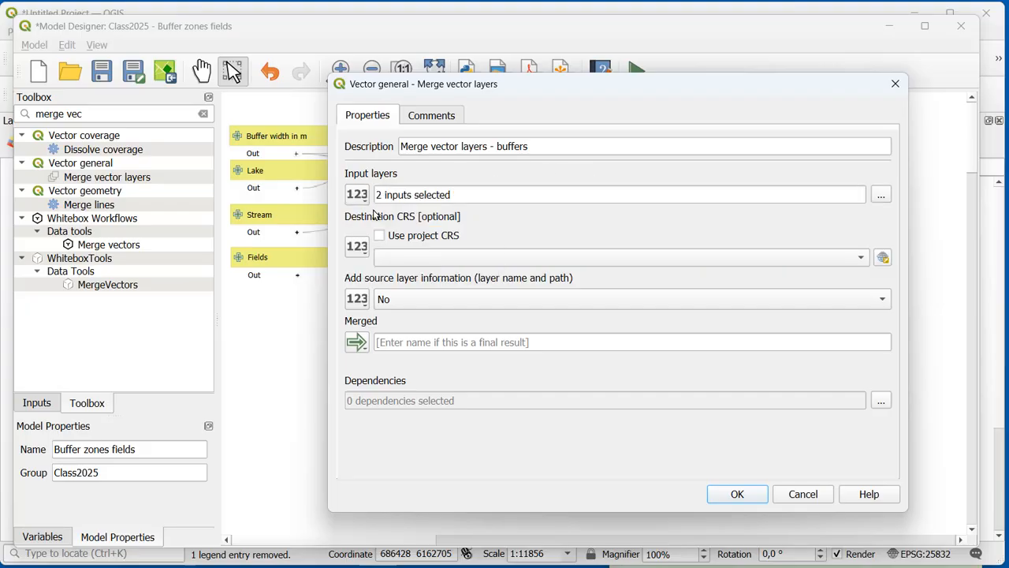
Step: Choose the buffered lake and buffered stream outputs as the merge's input layers, name its output merged and confirm the algorithm
left_click(881, 195)
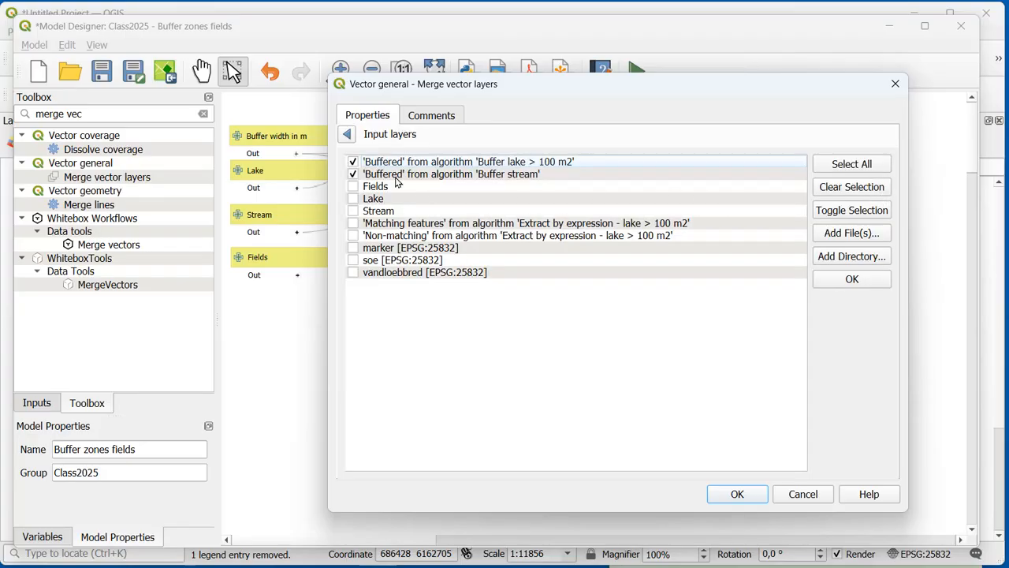
left_click(353, 175)
left_click(349, 137)
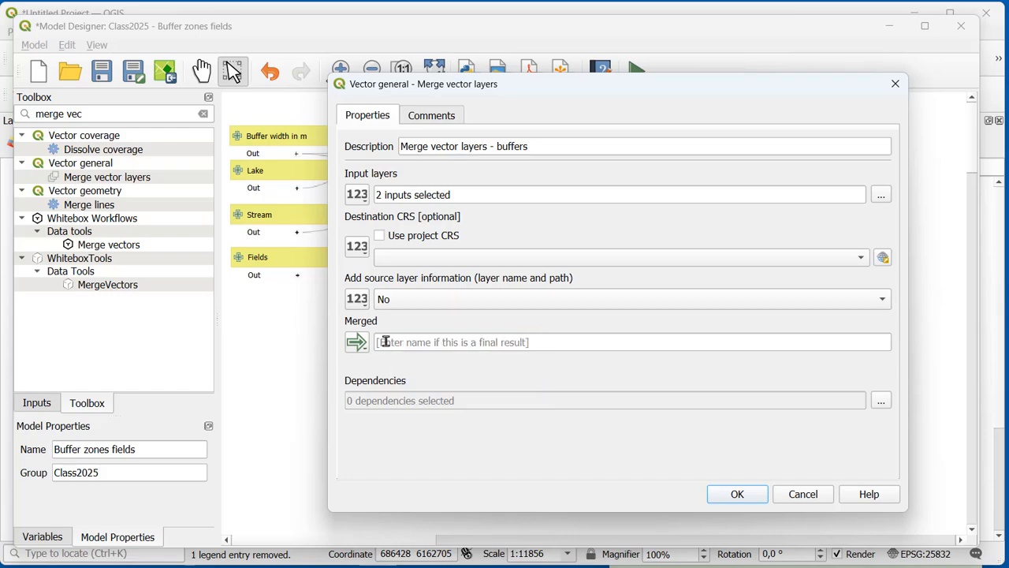
left_click(395, 342)
type("merged")
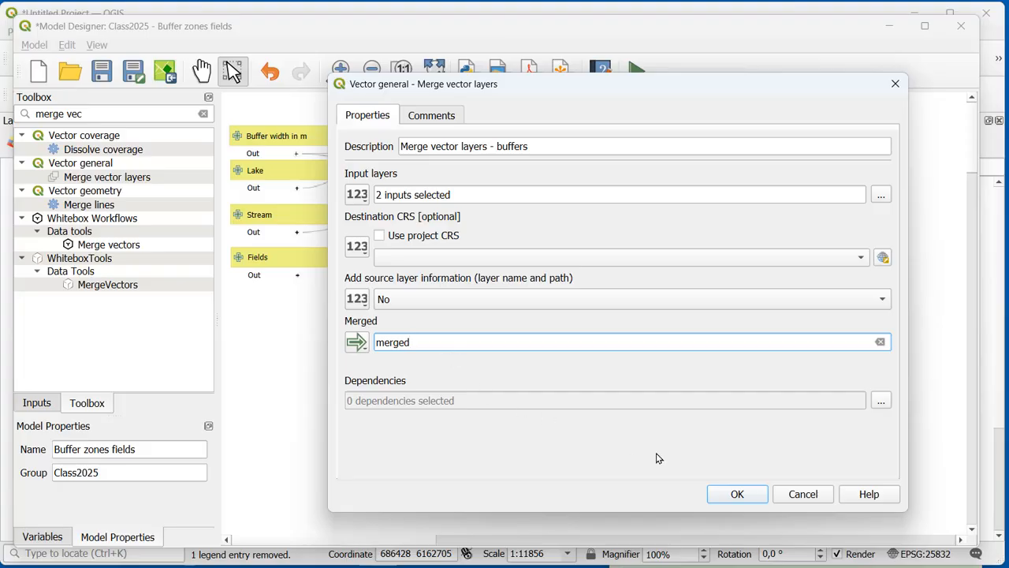
left_click(737, 493)
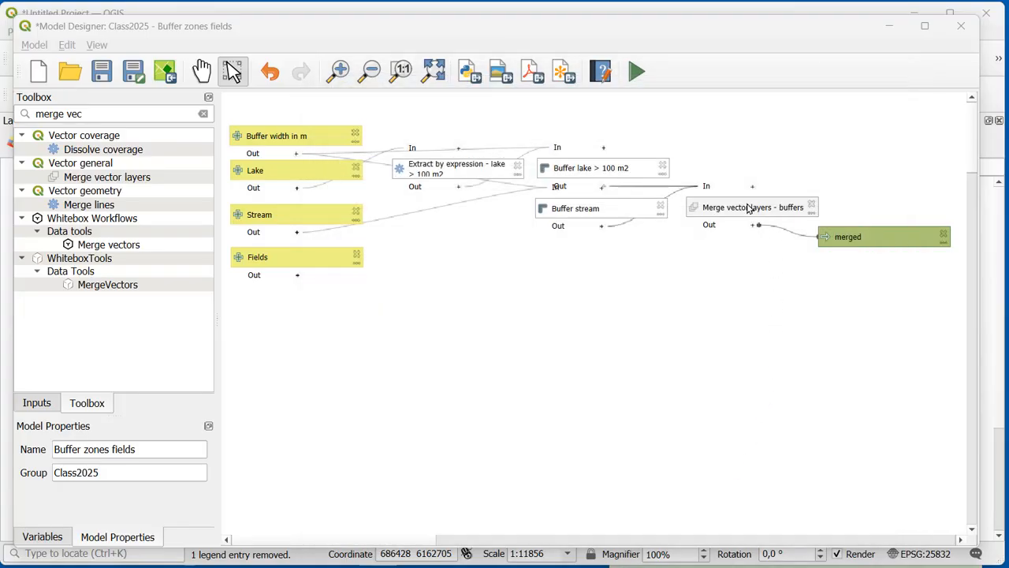
Step: Place the merged output beside the Merge vector layers - buffers algorithm and save the model
left_click_drag(843, 234, 843, 207)
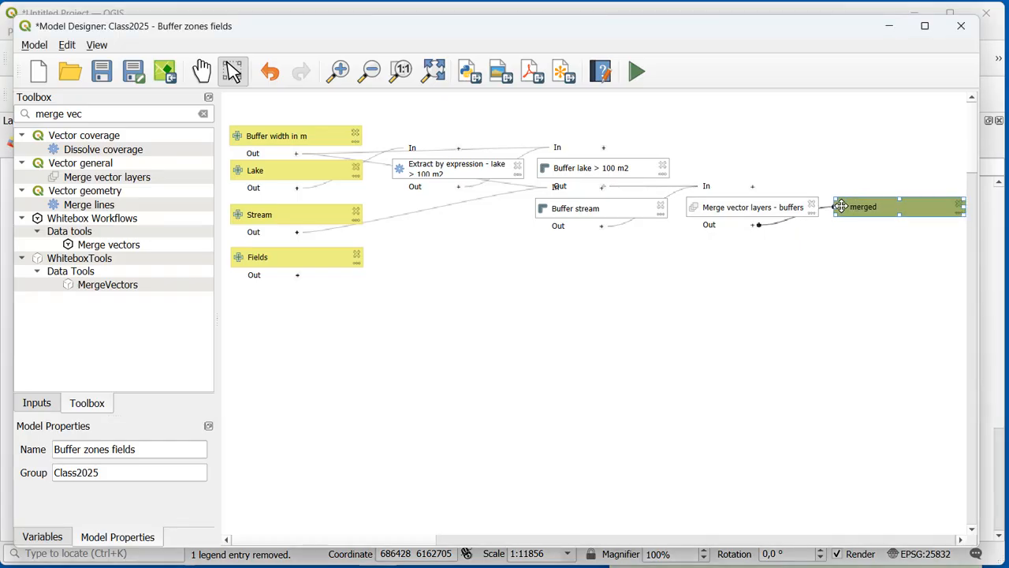
left_click(433, 71)
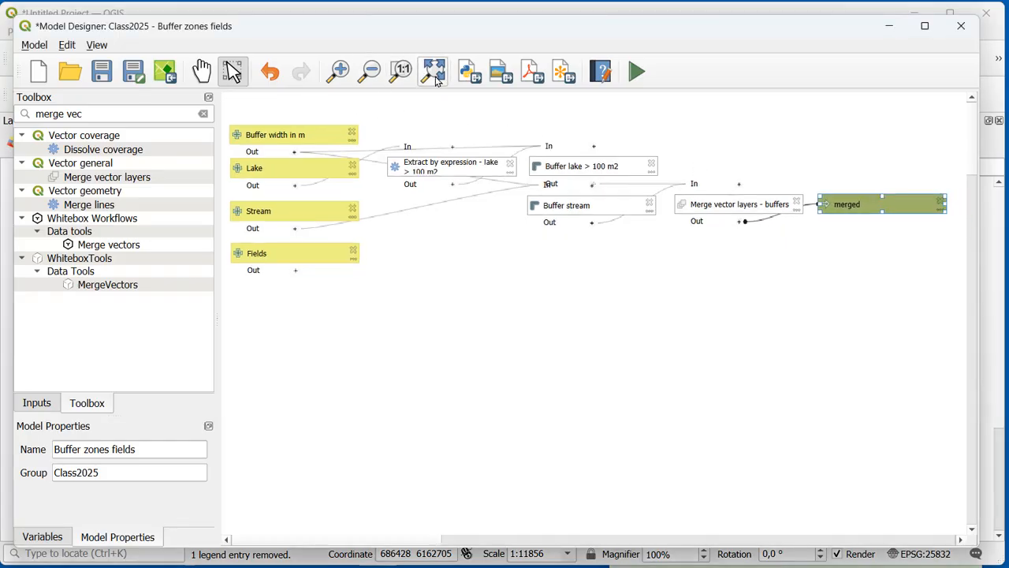
left_click(102, 71)
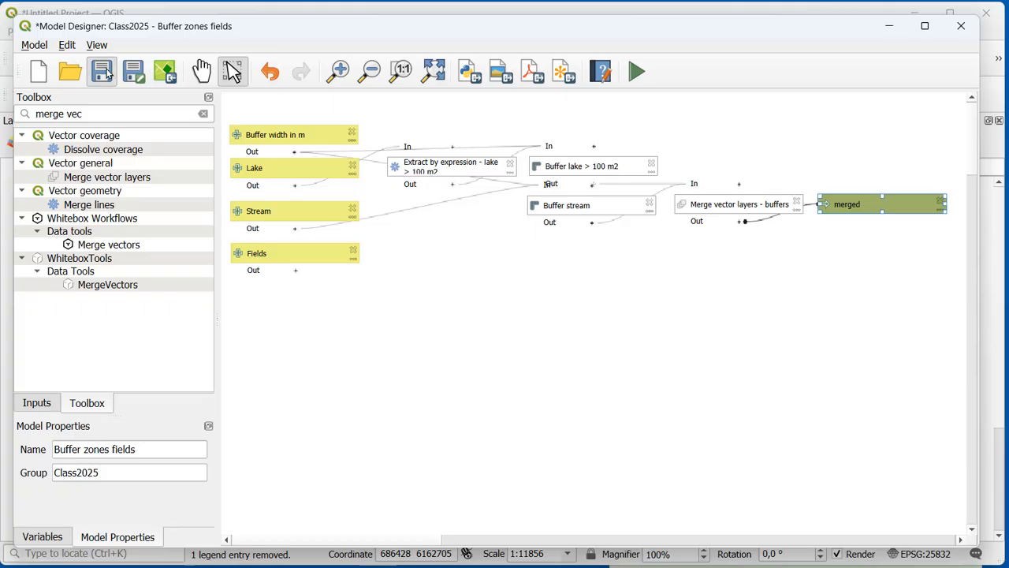
Step: Run the model with a buffer width of 20 m and check the merged layer by selecting its lake and stream buffers on the map
left_click(637, 73)
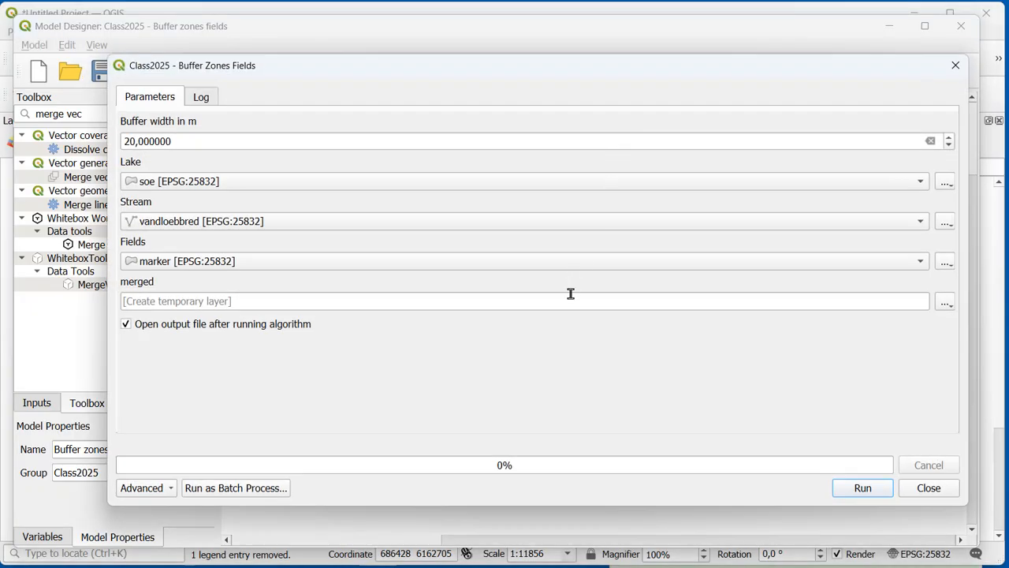
left_click(863, 488)
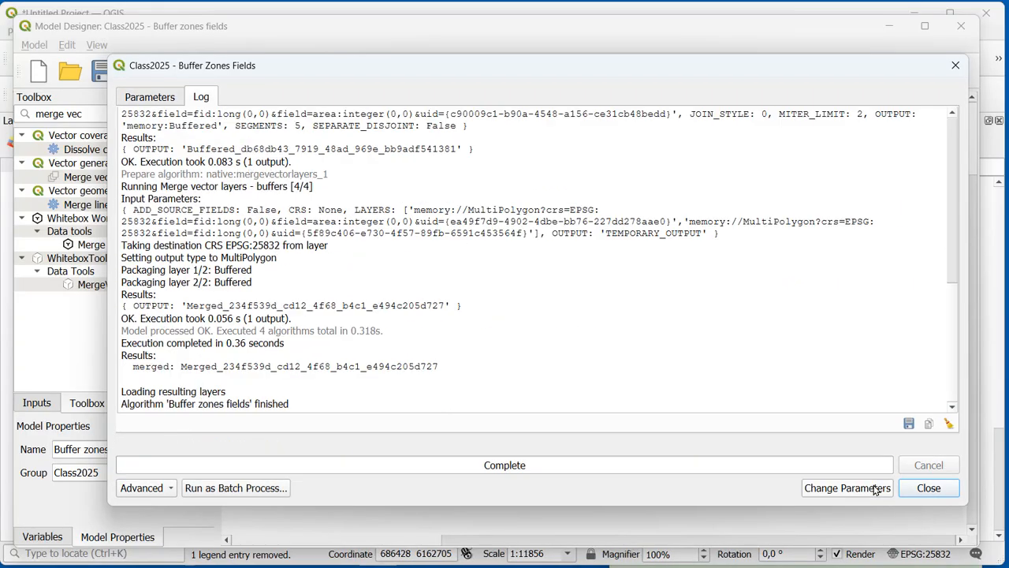
left_click(927, 488)
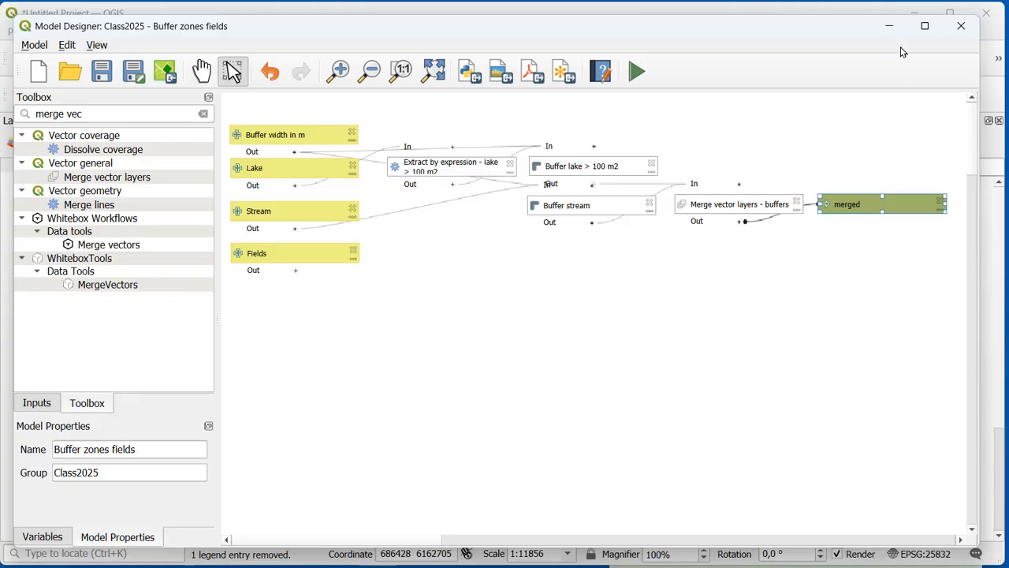
left_click(890, 29)
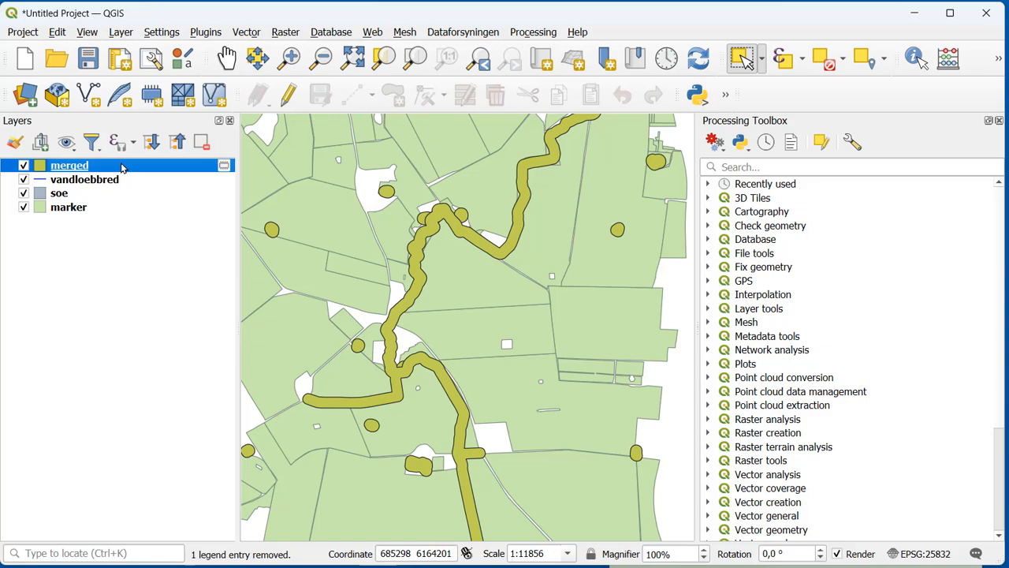
left_click(394, 200)
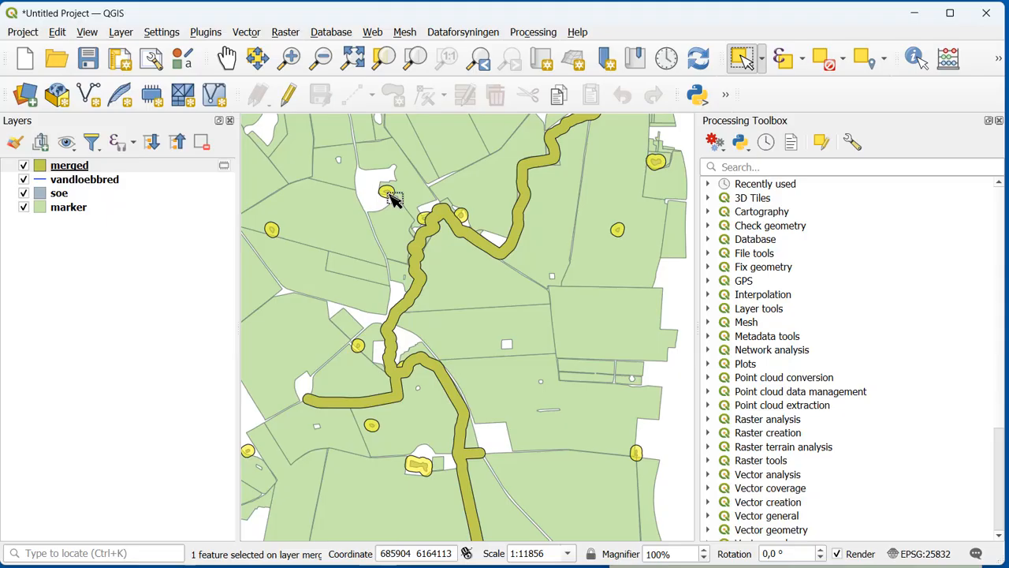
left_click(522, 211)
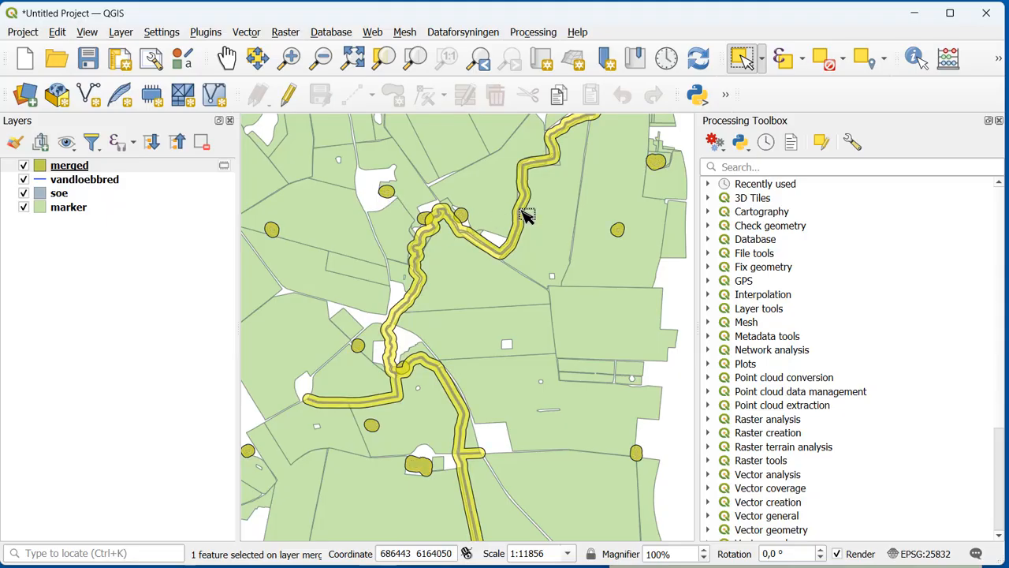
Step: Remove the temporary merged layer from the project and delete the merged output from the model
left_click(154, 166)
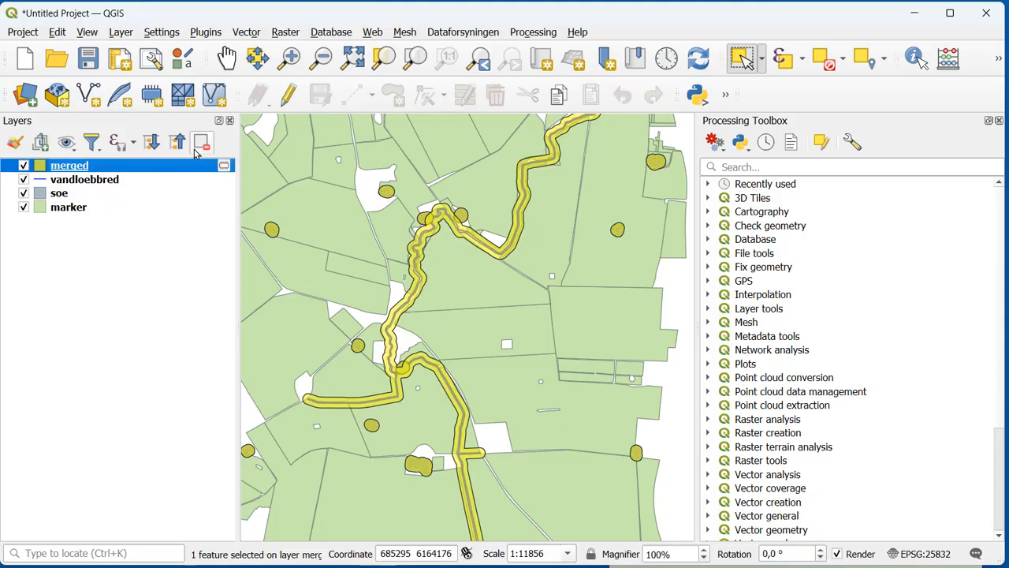
left_click(202, 150)
left_click(490, 312)
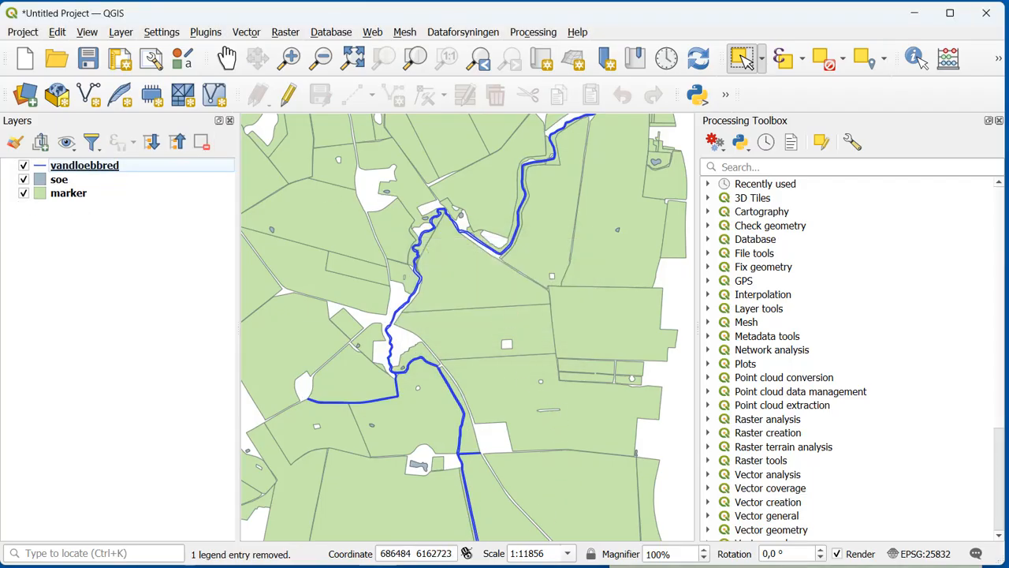
left_click(488, 530)
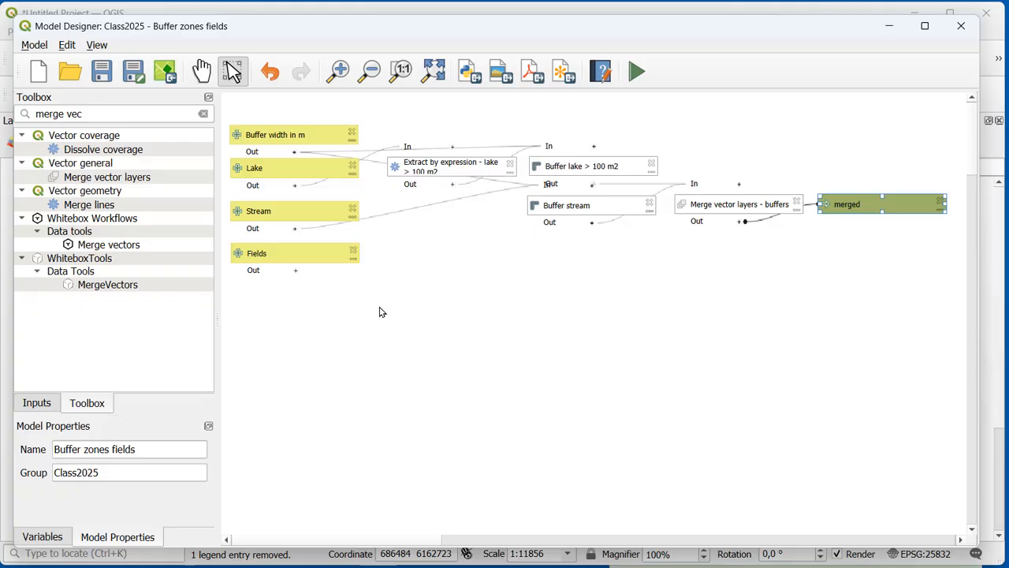
left_click(940, 198)
Step: Find the native vector geometry Dissolve algorithm and add it with the description Dissolve merged layers
left_click_drag(169, 114, 4, 89)
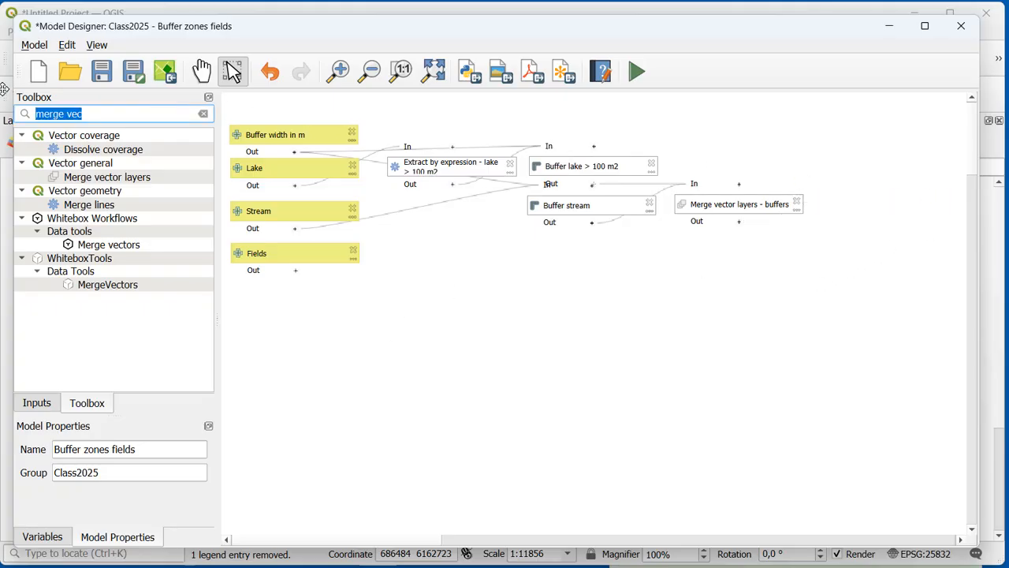
type("dissolve")
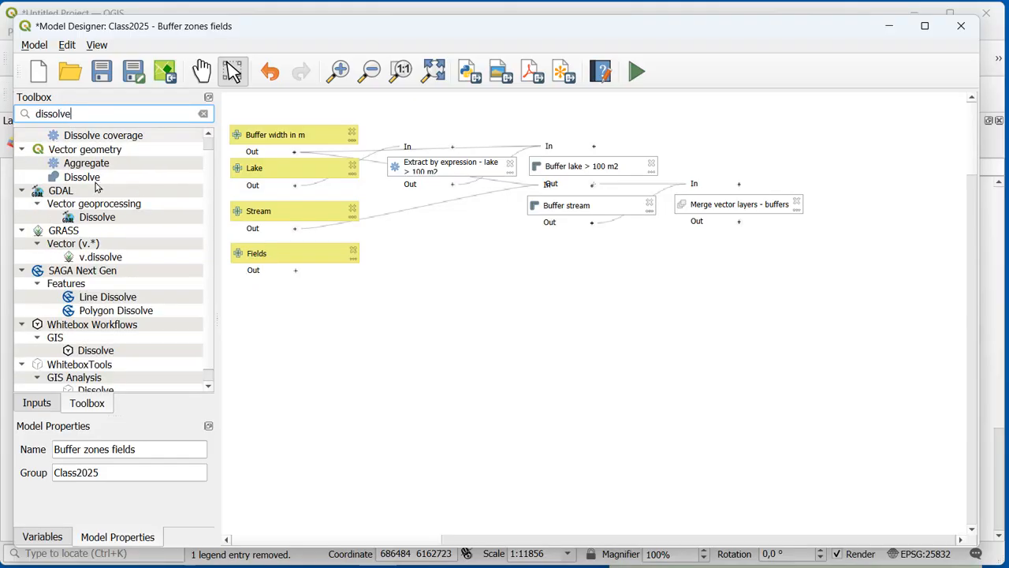
double_click(94, 179)
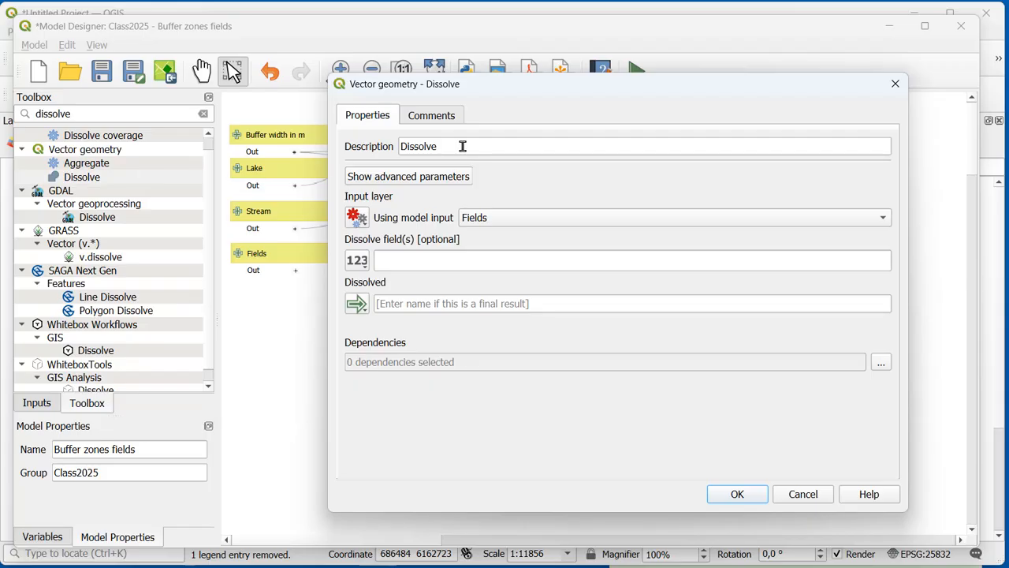
left_click(464, 146)
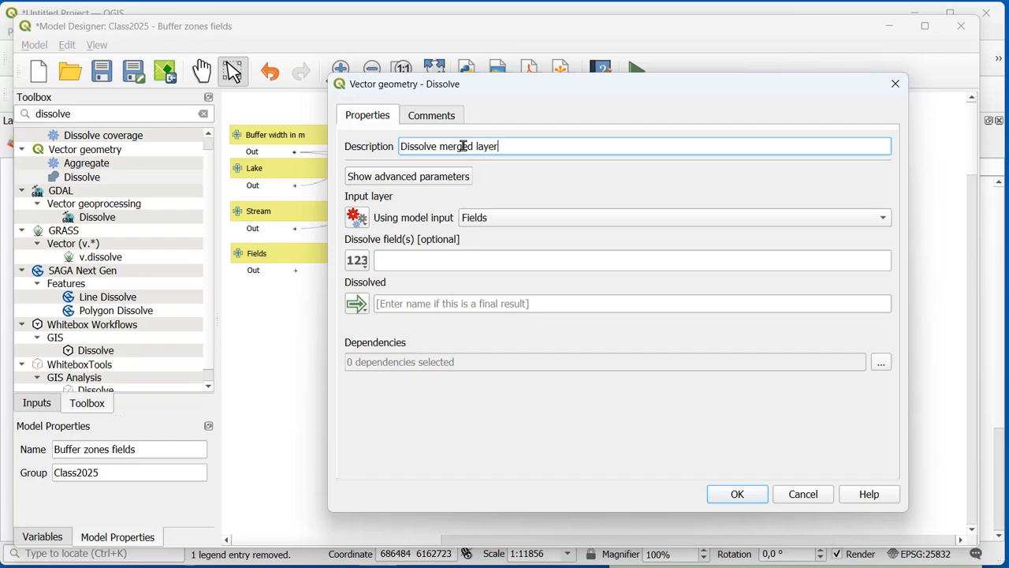
Step: Use the Merged output of Merge vector layers - buffers as the Dissolve input, name the result dissolve and confirm the algorithm
left_click(361, 225)
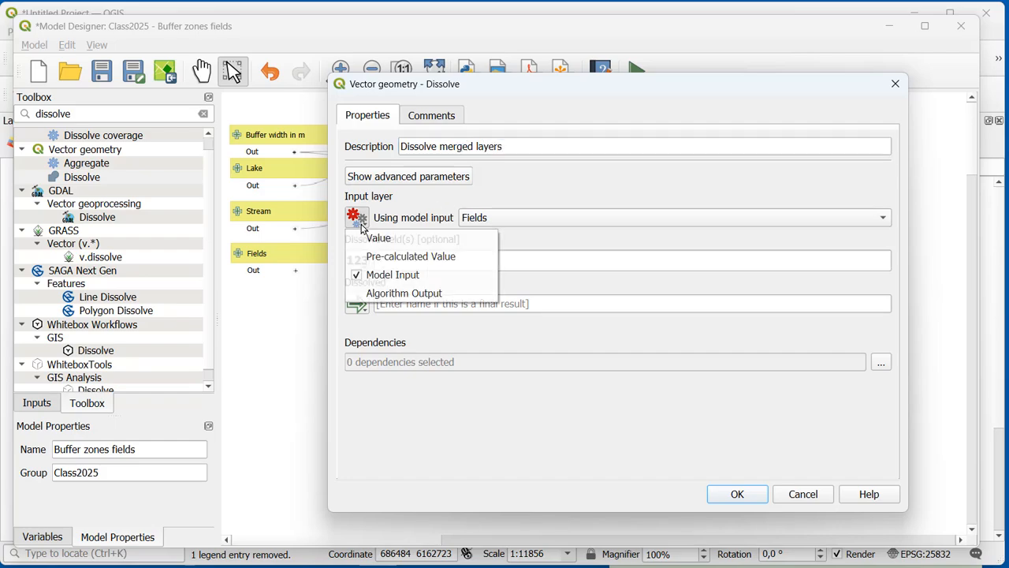
left_click(391, 294)
left_click(559, 221)
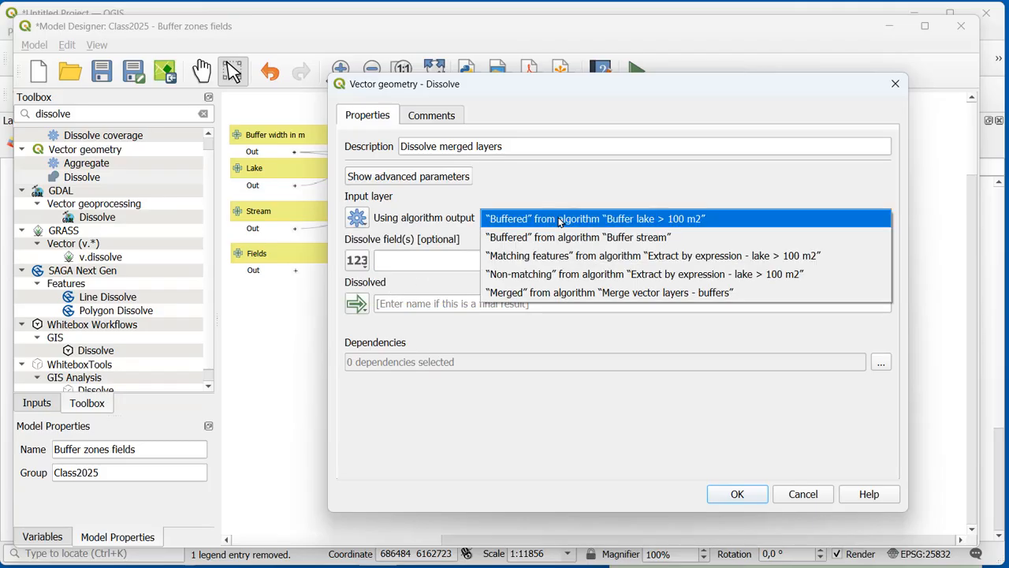
left_click(555, 293)
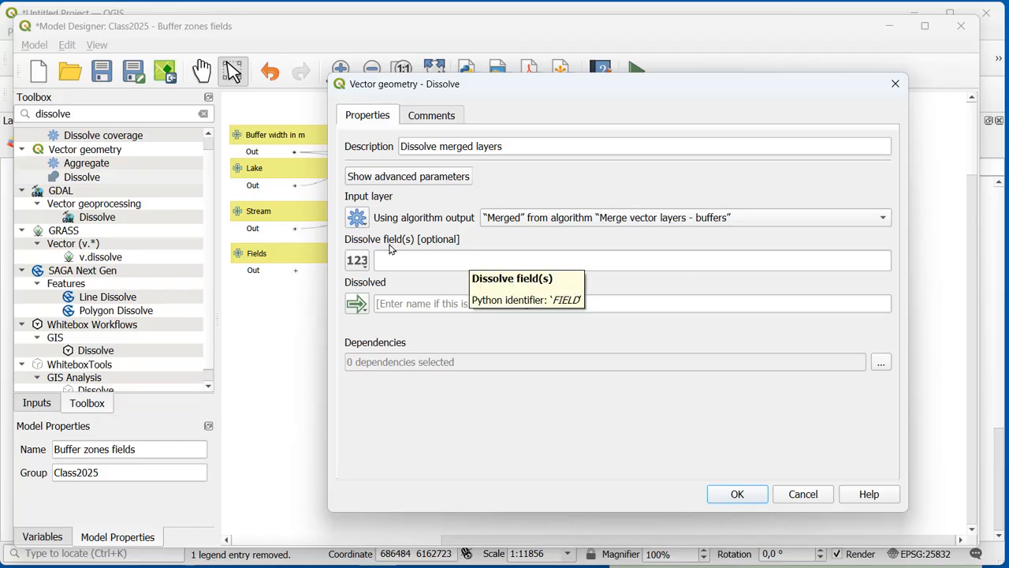
left_click(403, 303)
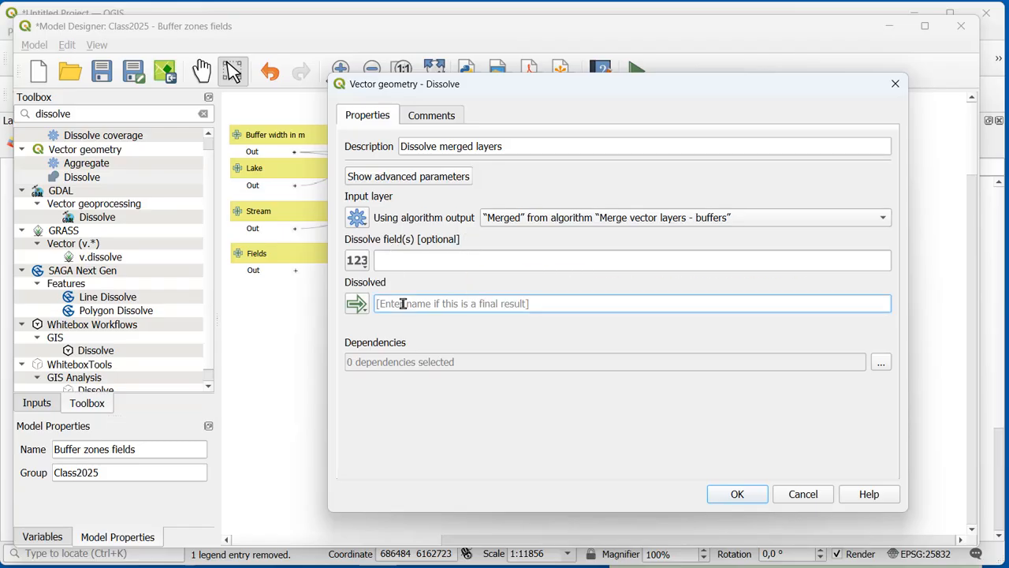
type("dissolve")
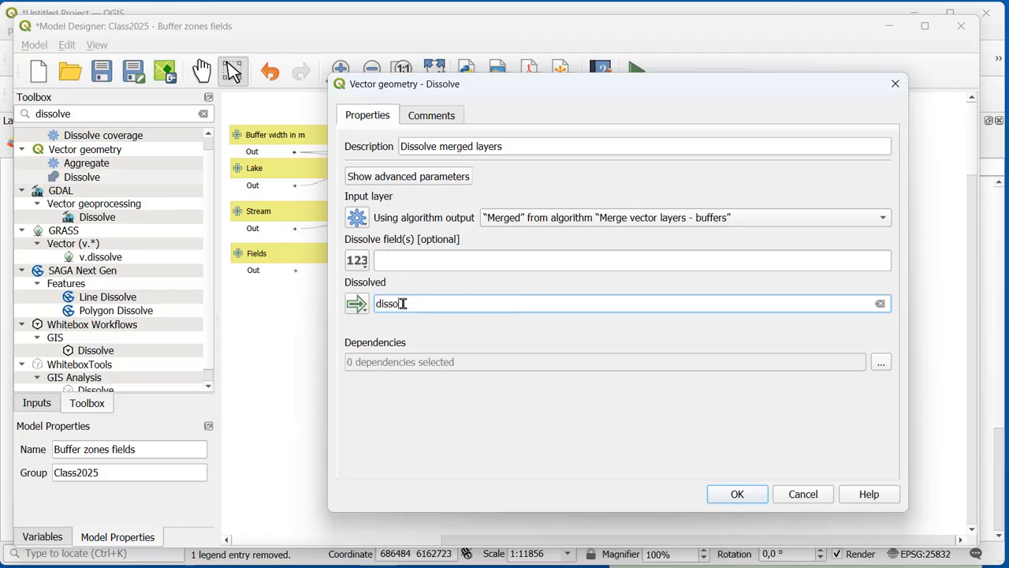
left_click(743, 493)
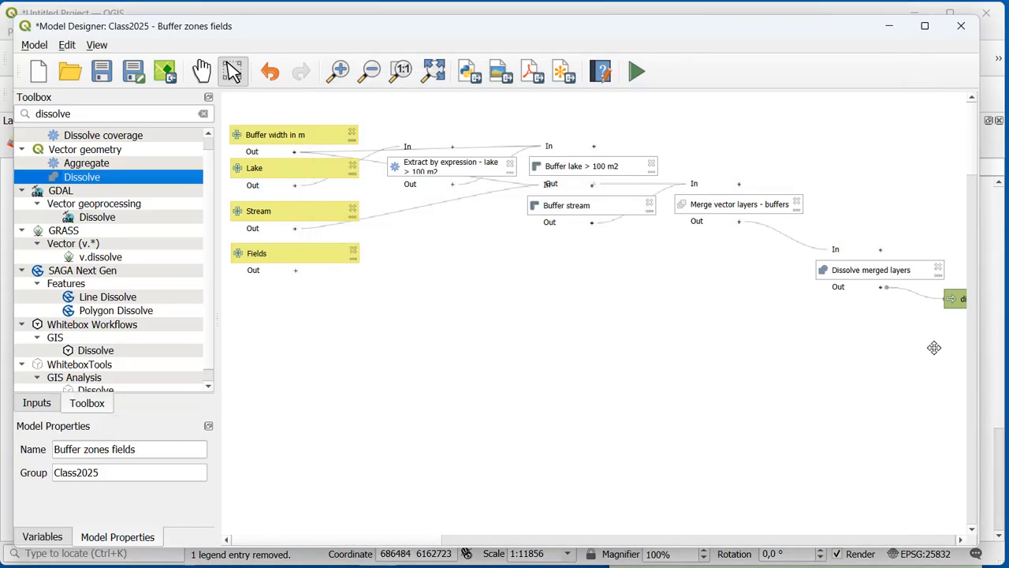
Step: Place the Dissolve merged layers algorithm beside the merge algorithm and save the model
left_click_drag(880, 273, 879, 207)
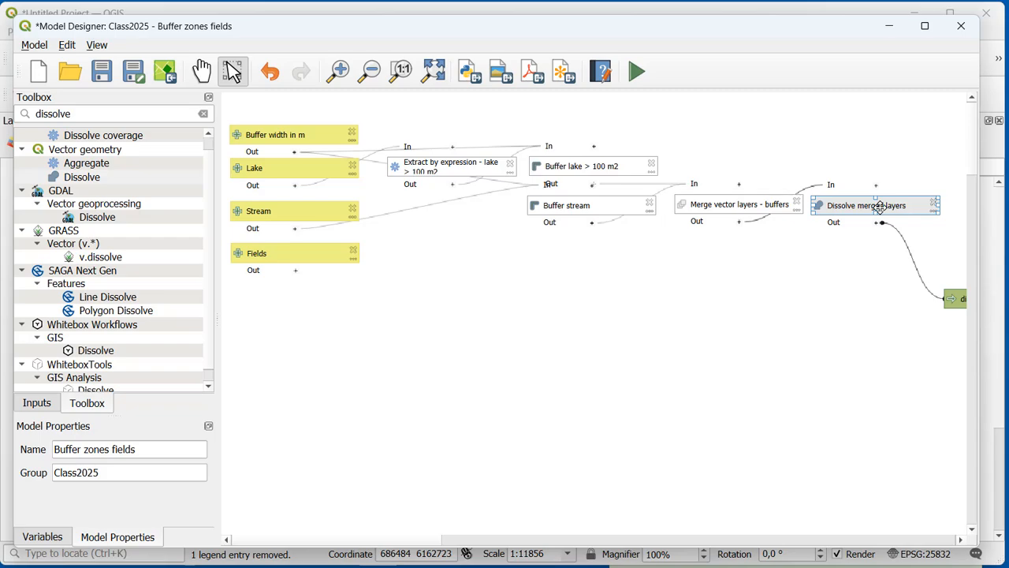
left_click(434, 71)
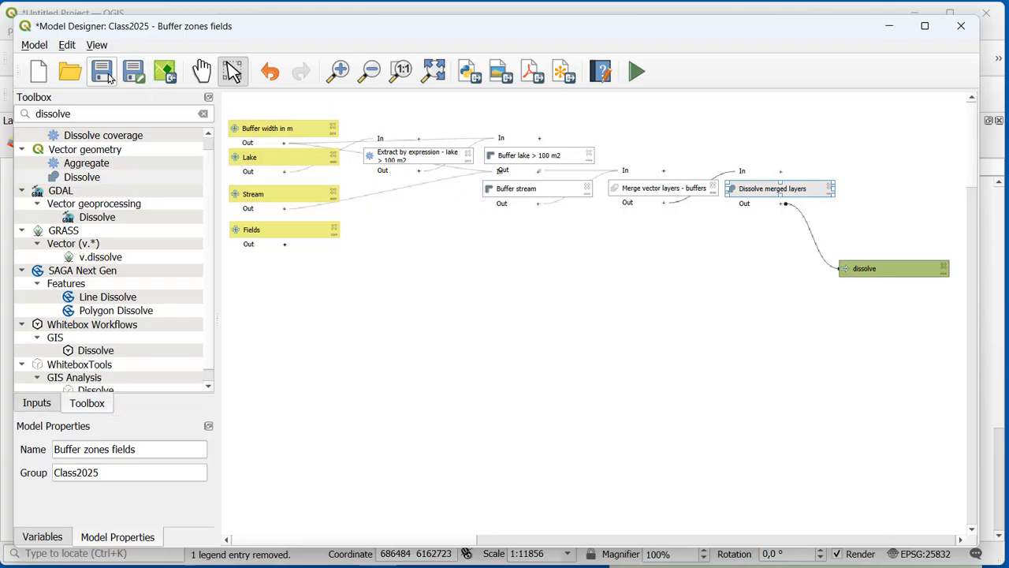
left_click(105, 72)
Step: Run the model with its preset inputs and select the dissolved buffer on the project map to check that it is one feature
left_click(637, 72)
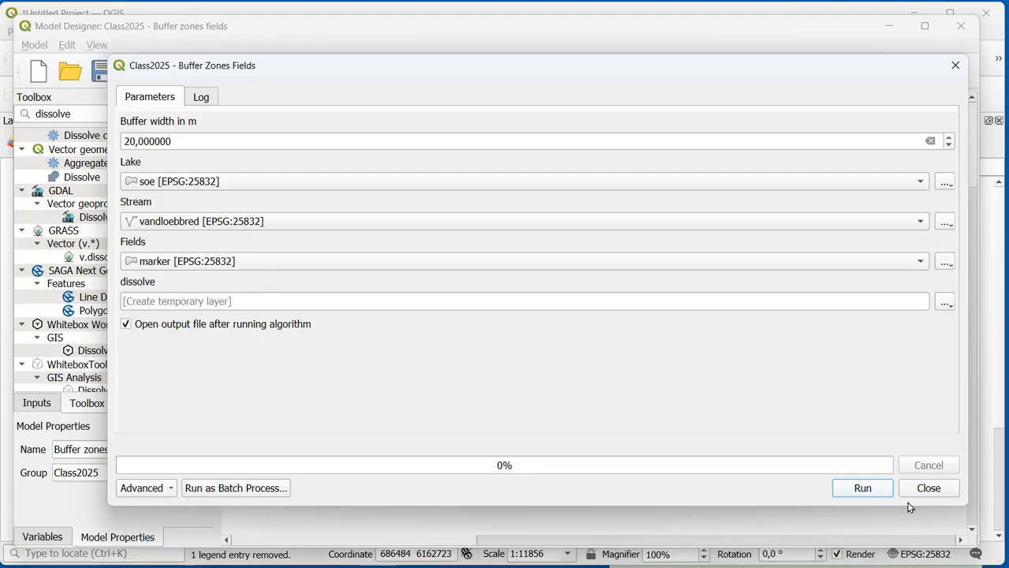
left_click(879, 491)
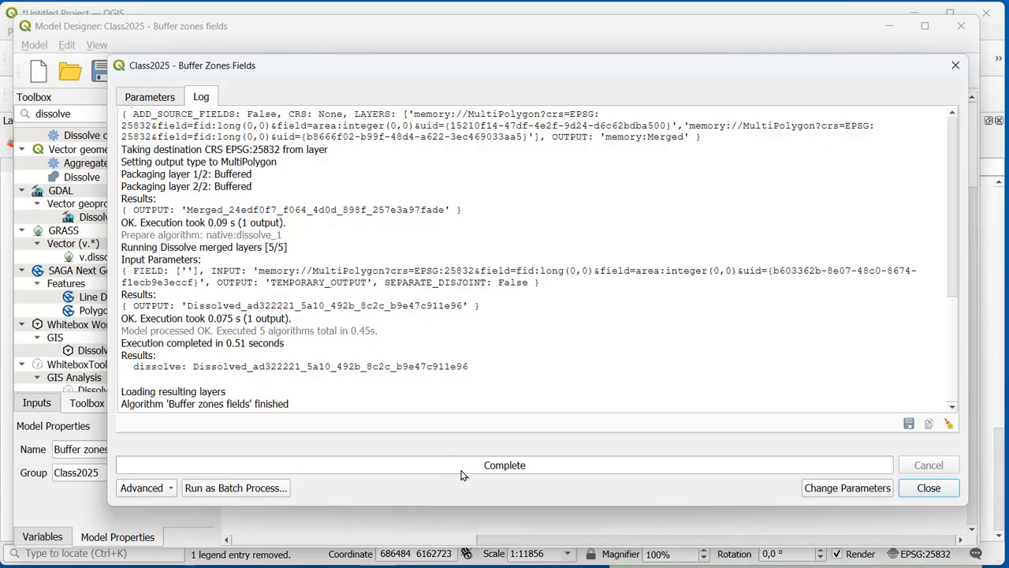
left_click(928, 487)
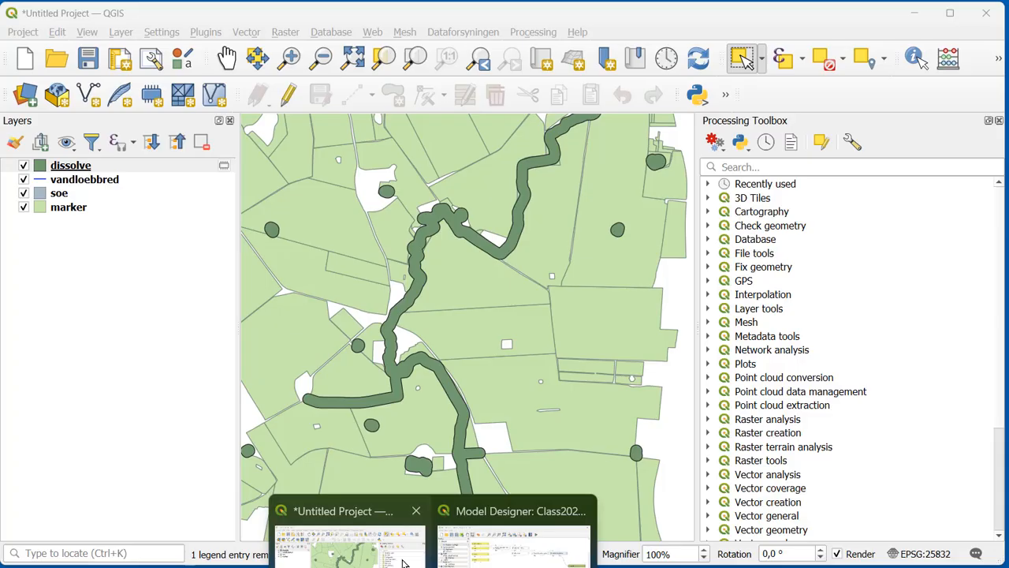
left_click(347, 536)
left_click(503, 260)
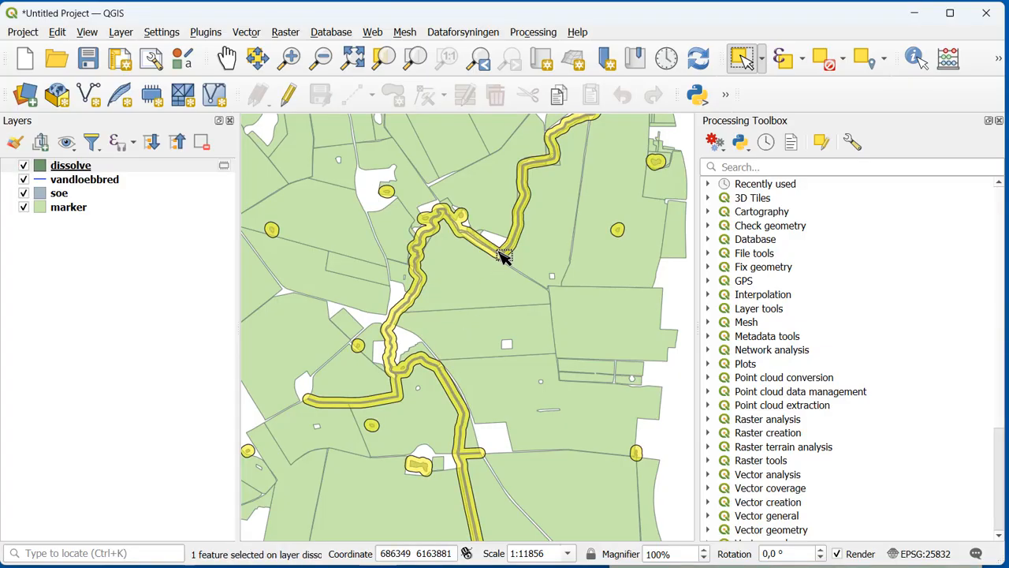
Step: Remove the temporary dissolve layer from the project and delete the dissolve output from the model
left_click(175, 167)
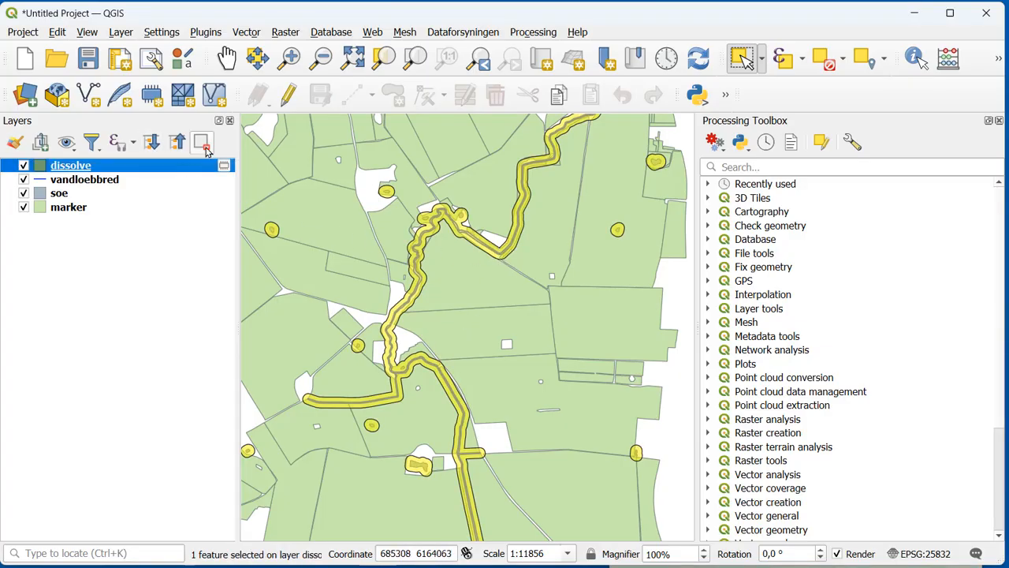
left_click(202, 141)
left_click(480, 311)
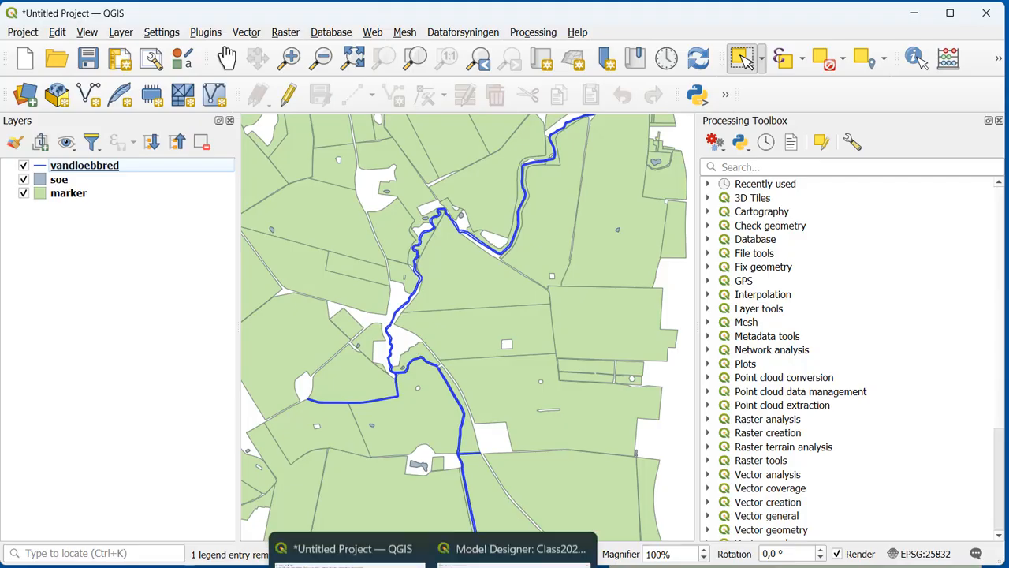
left_click(544, 520)
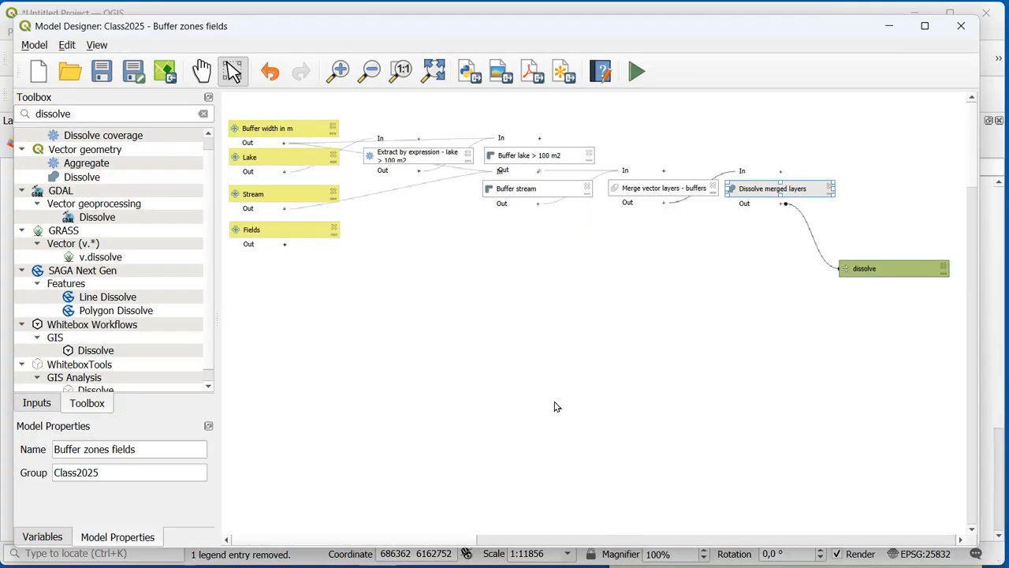
left_click(943, 267)
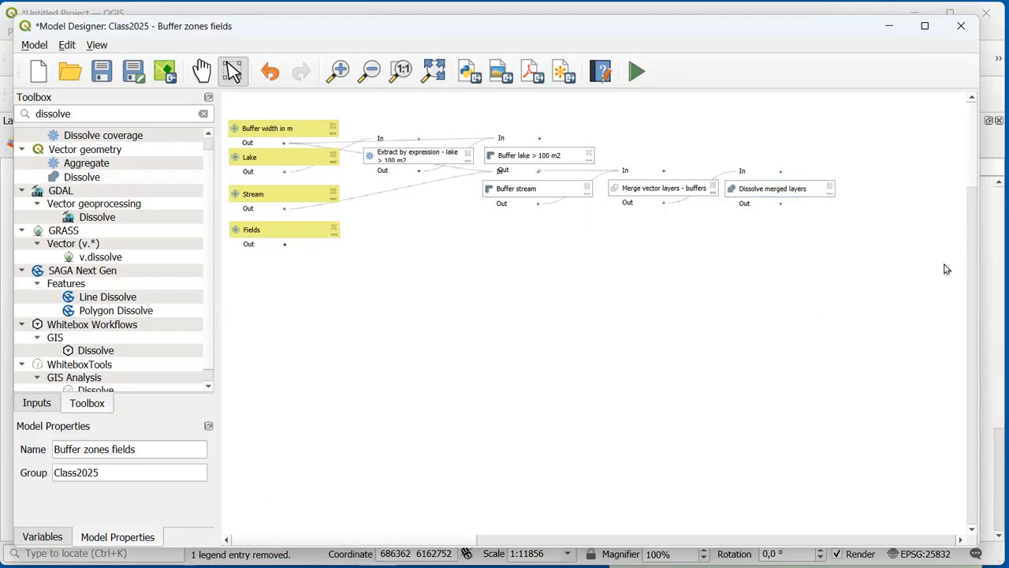
Step: Consult the case notes for the next operation and search the model's algorithms for clip
key("alt+Tab")
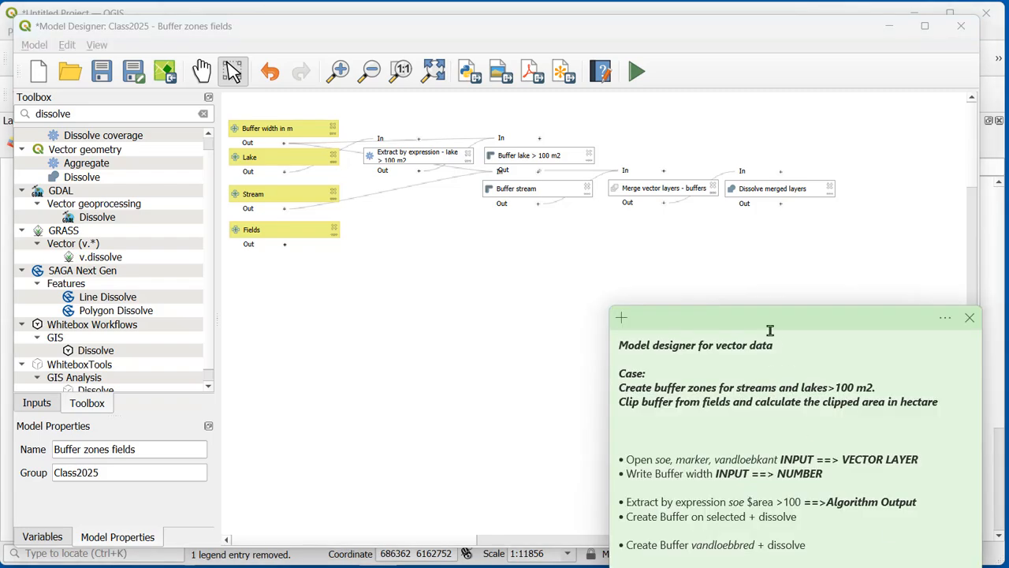
left_click_drag(769, 323, 763, 167)
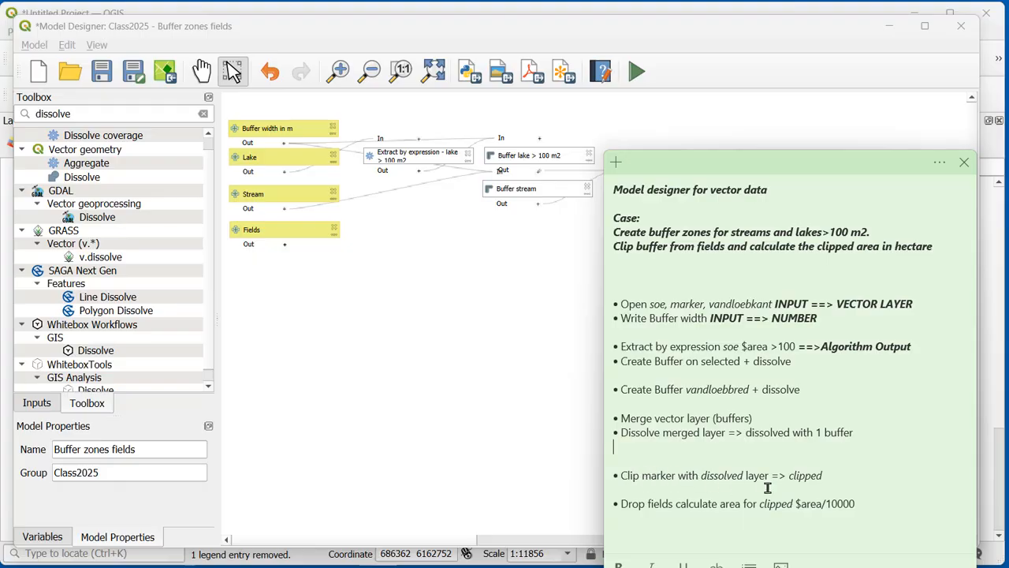
left_click(340, 346)
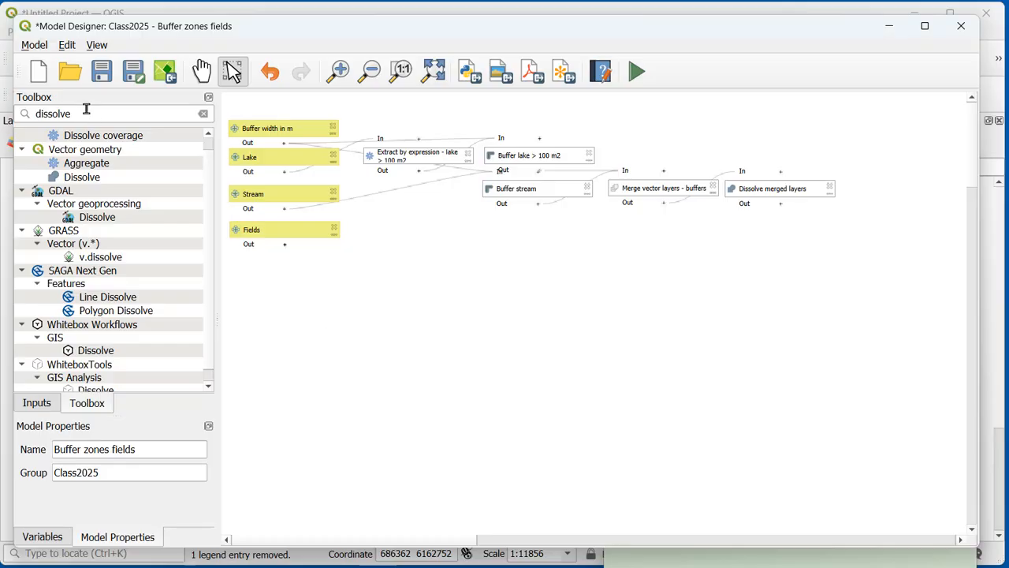
left_click_drag(87, 111, 14, 114)
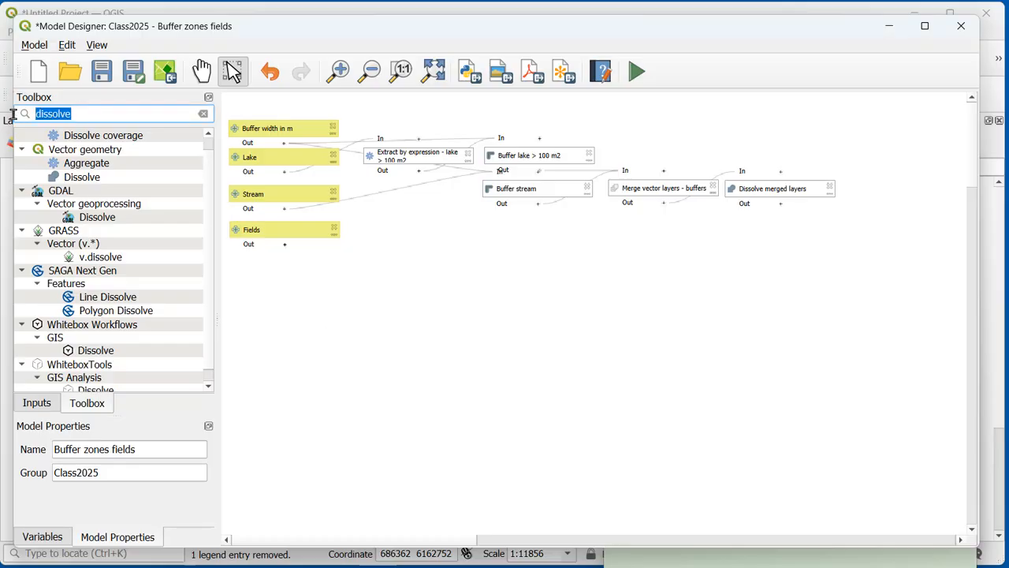
type("clip")
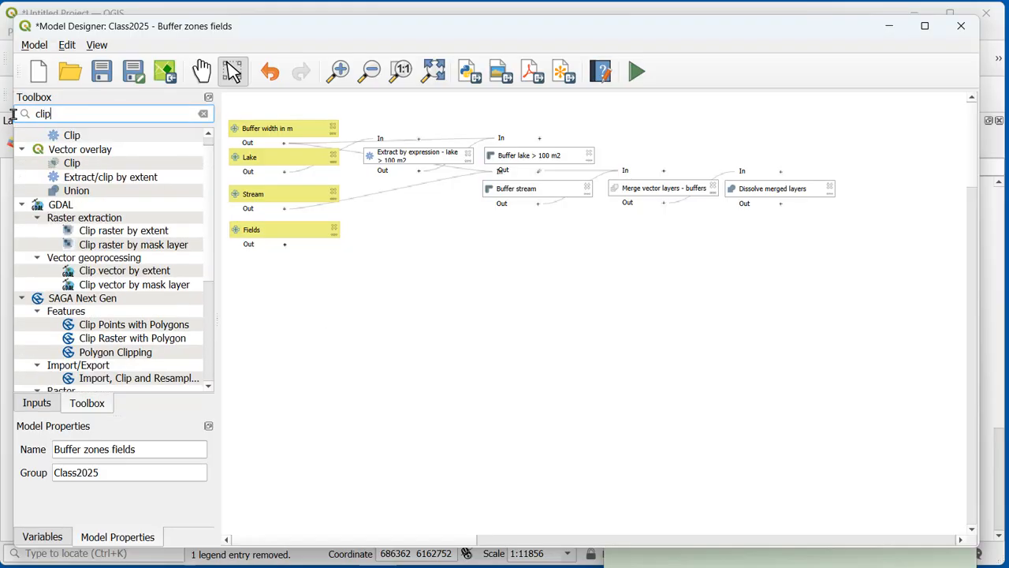
double_click(85, 136)
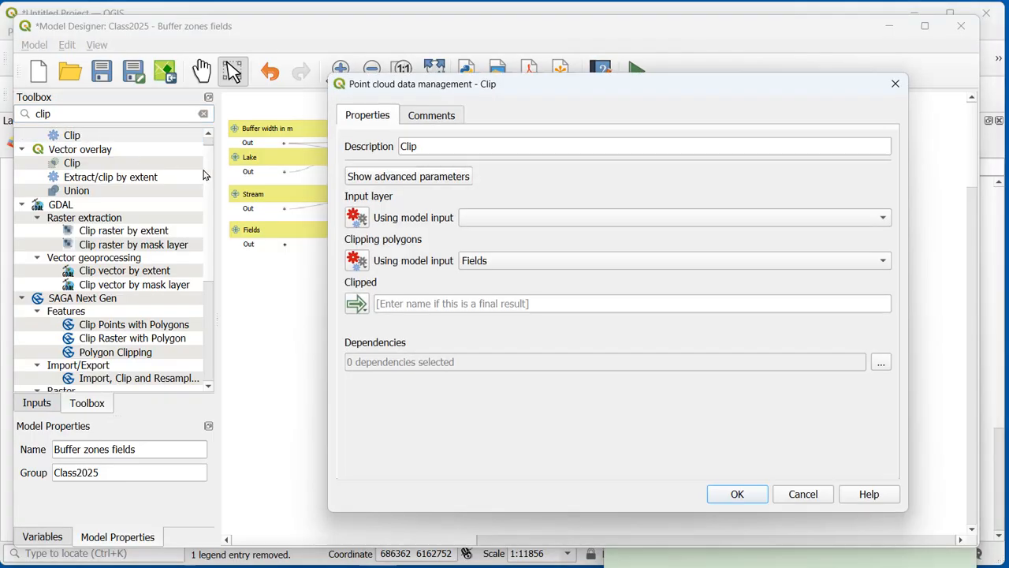
left_click(447, 152)
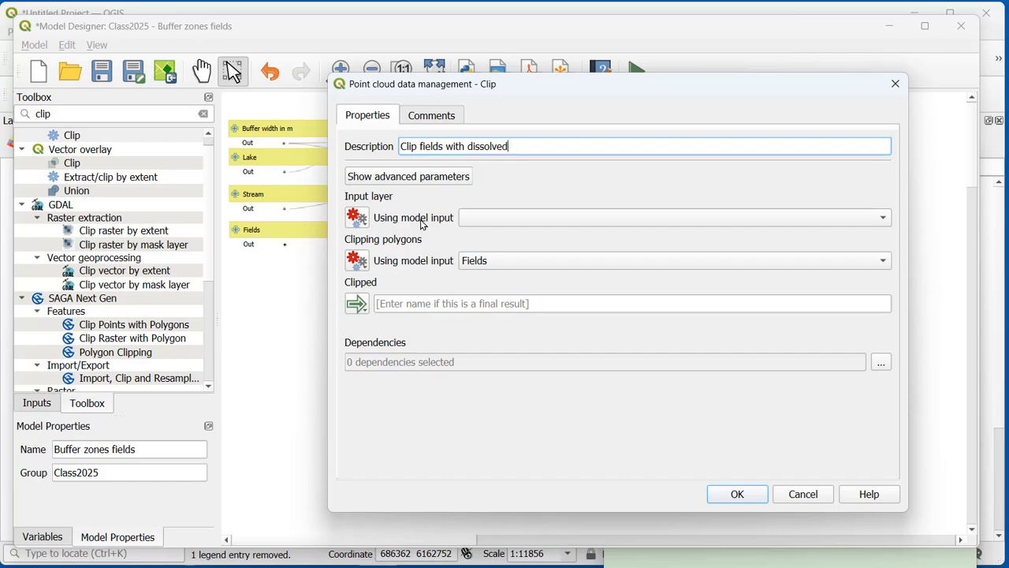
left_click(499, 219)
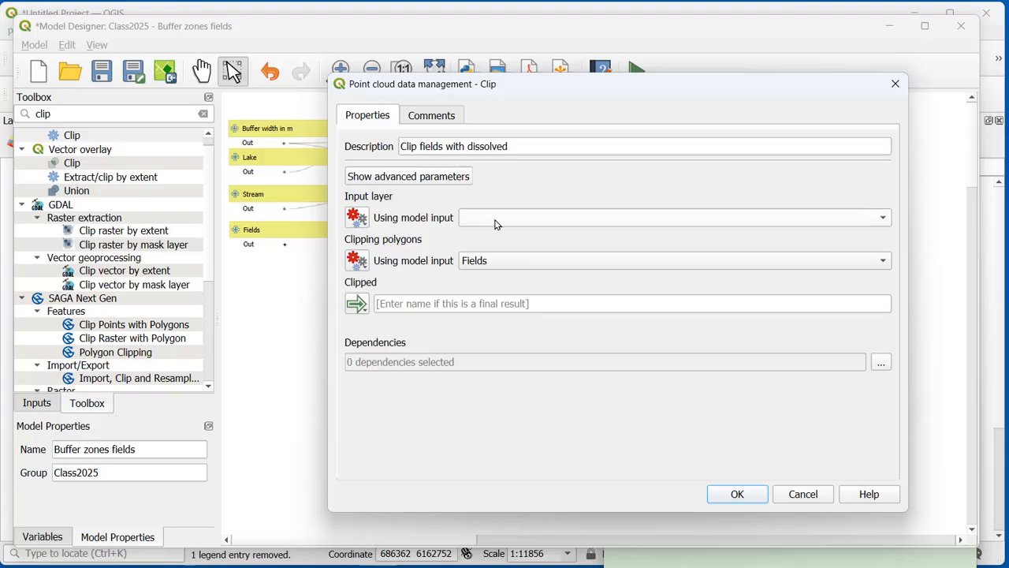
left_click(357, 217)
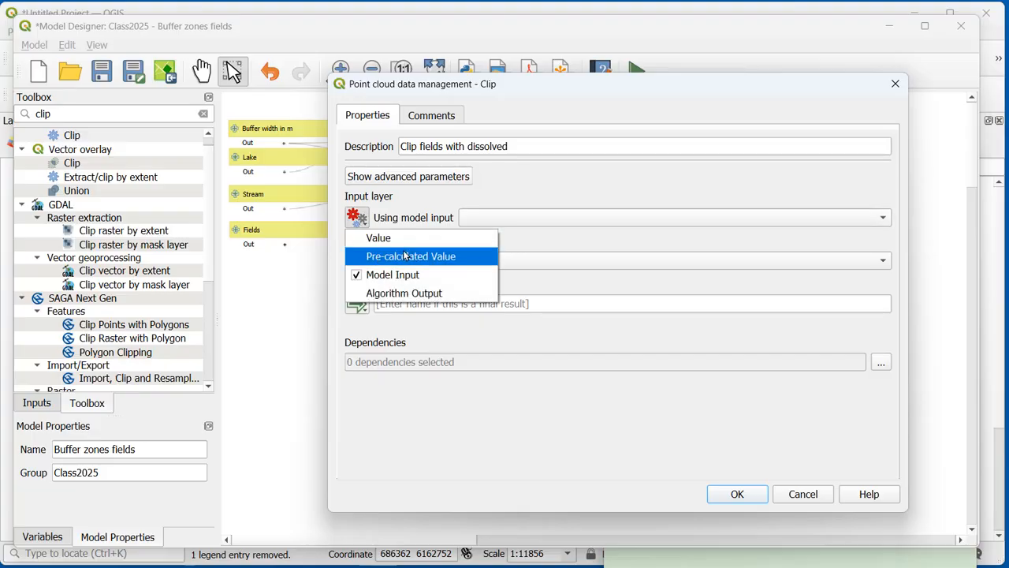
left_click(404, 292)
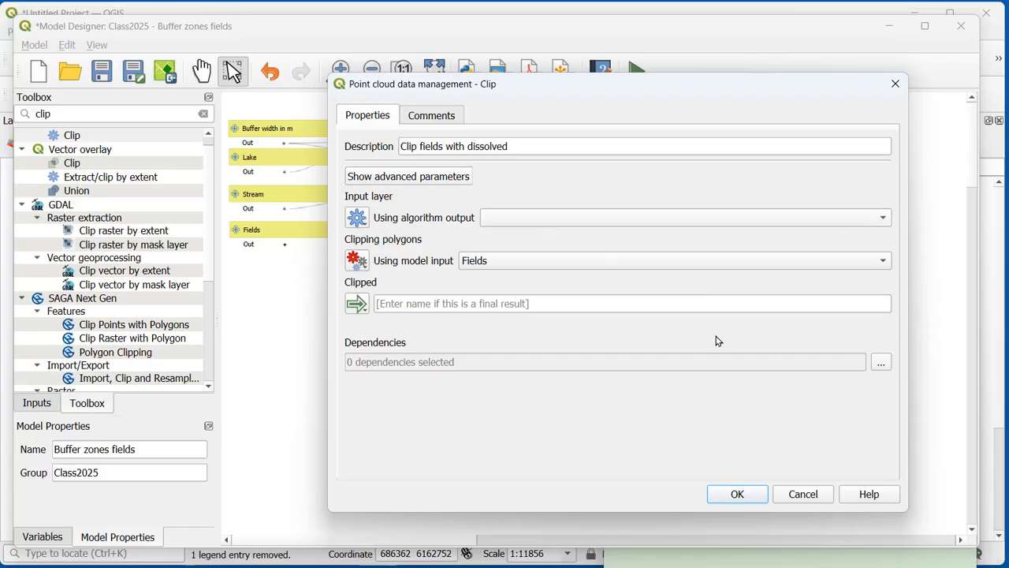
left_click(803, 494)
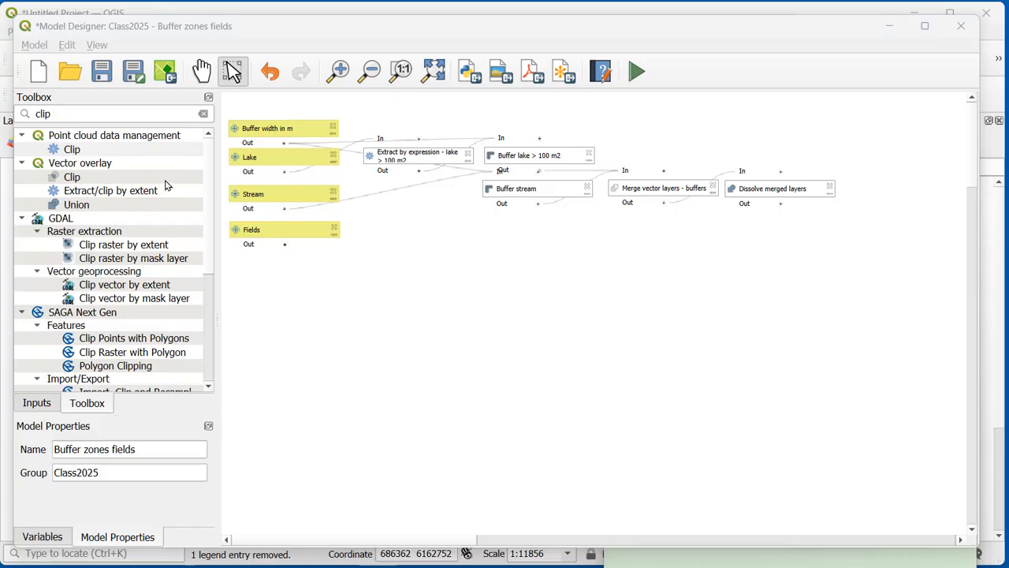
double_click(95, 150)
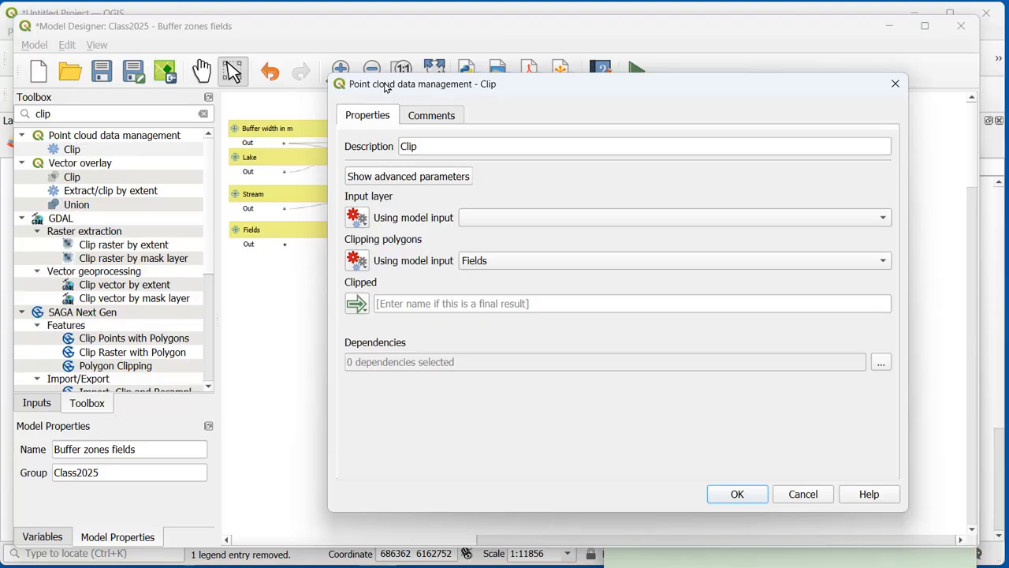
left_click(803, 494)
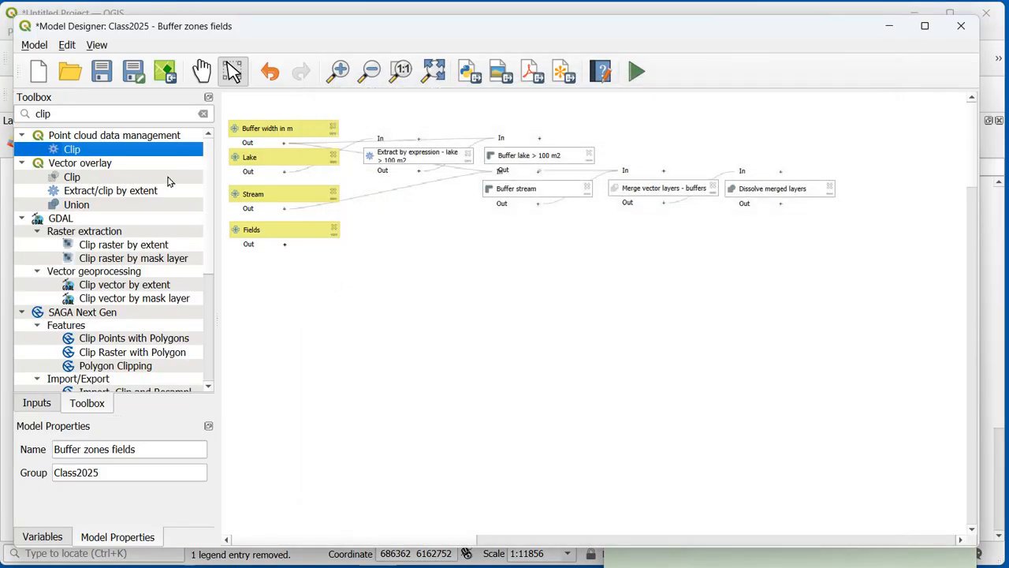
Step: Add the vector overlay Clip algorithm with the description Clip fields with dissolved
left_click(72, 178)
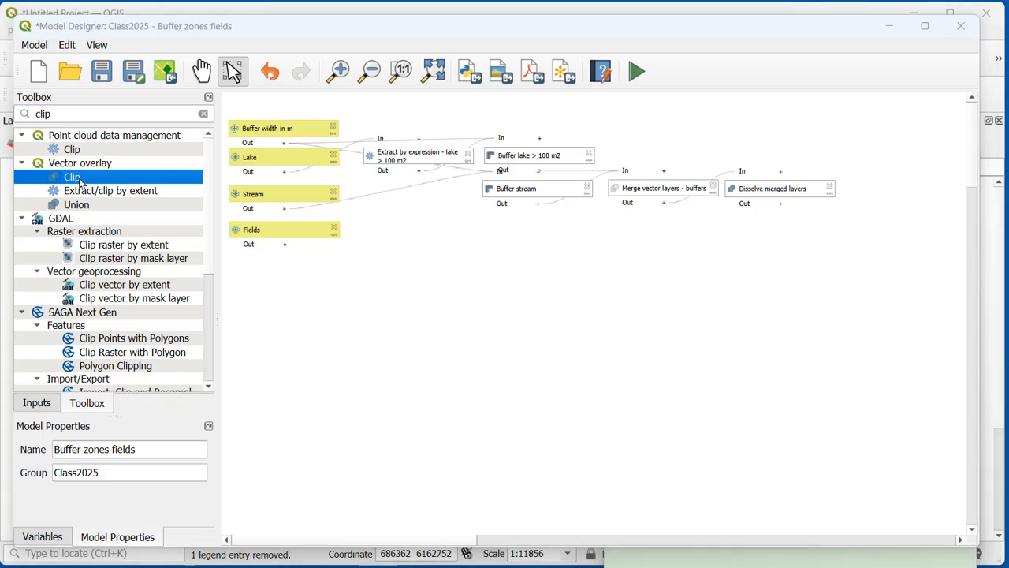
double_click(79, 182)
left_click(442, 152)
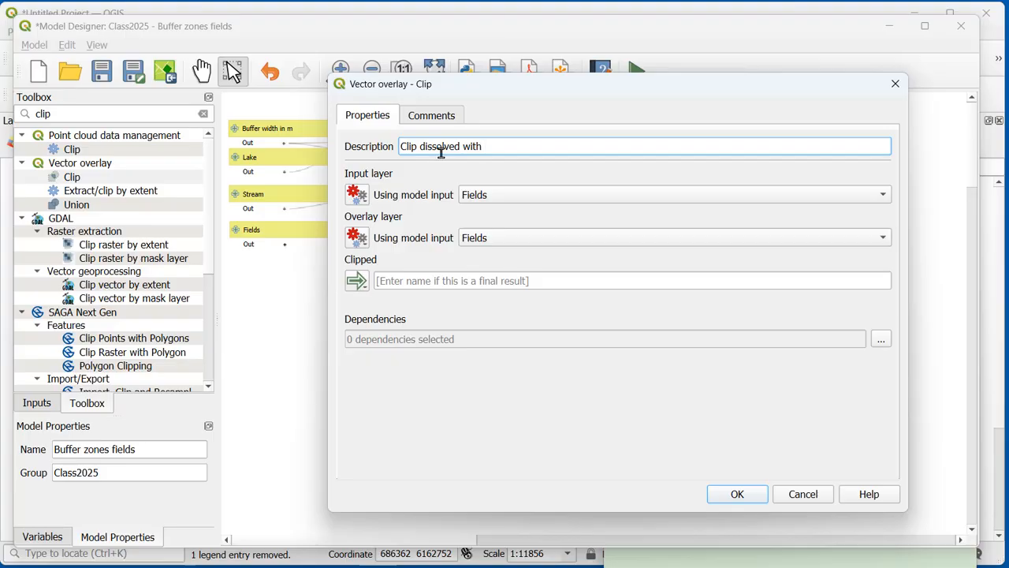
left_click_drag(496, 149, 420, 147)
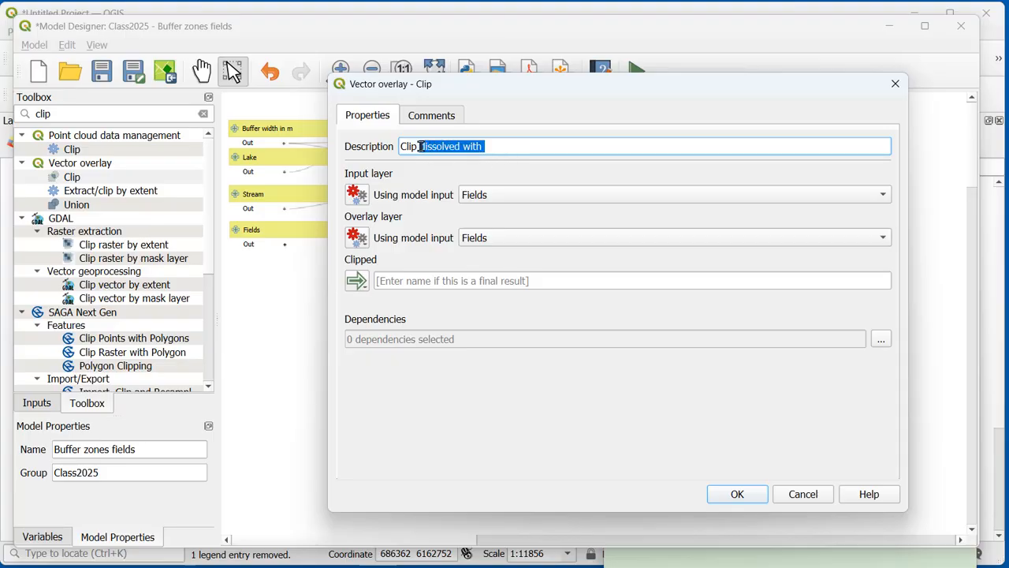
type("fiel")
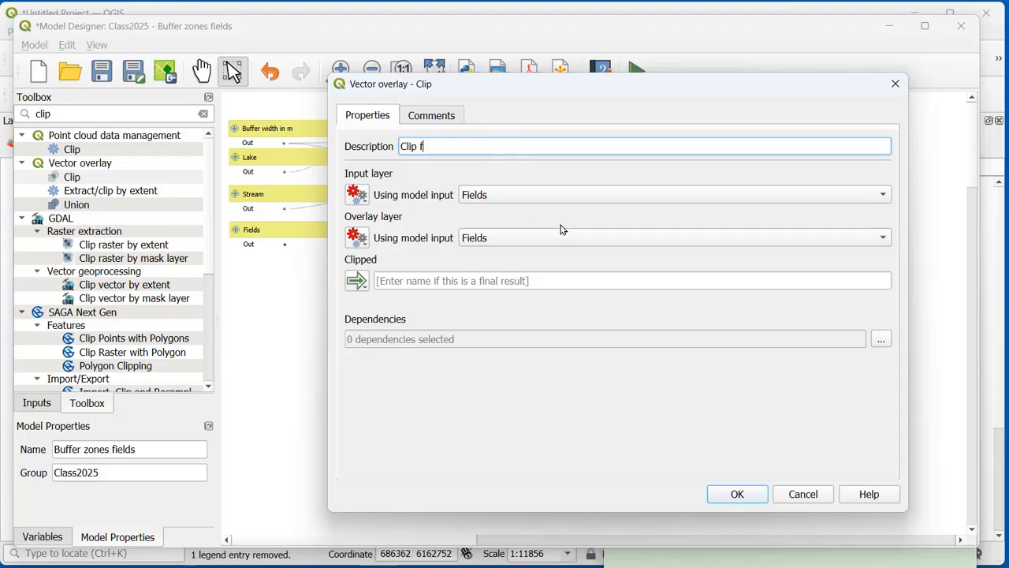
type("ds with")
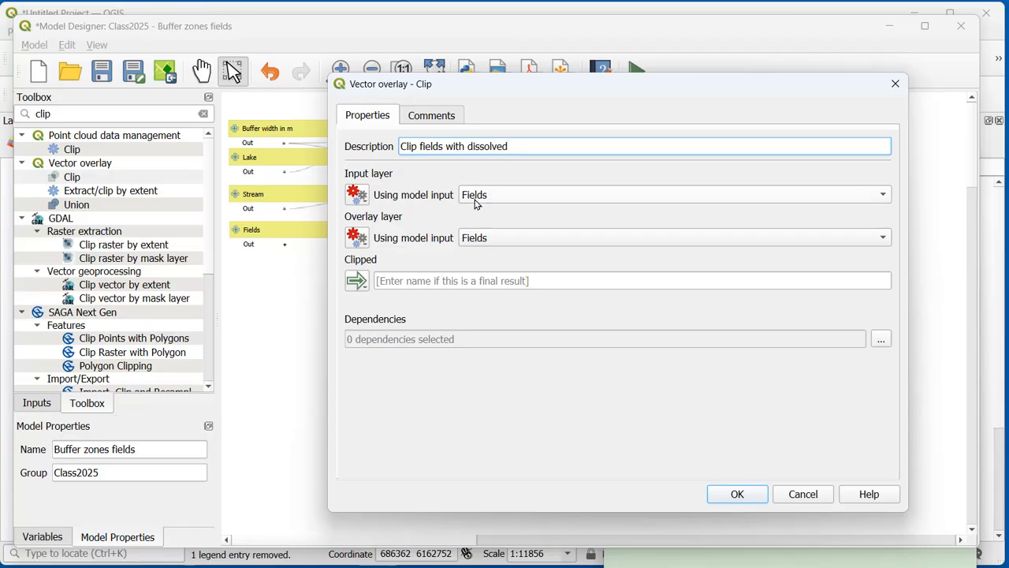
Step: Use the Dissolved output of Dissolve merged layers as the Clip overlay, name the result clip and confirm the algorithm
left_click(359, 241)
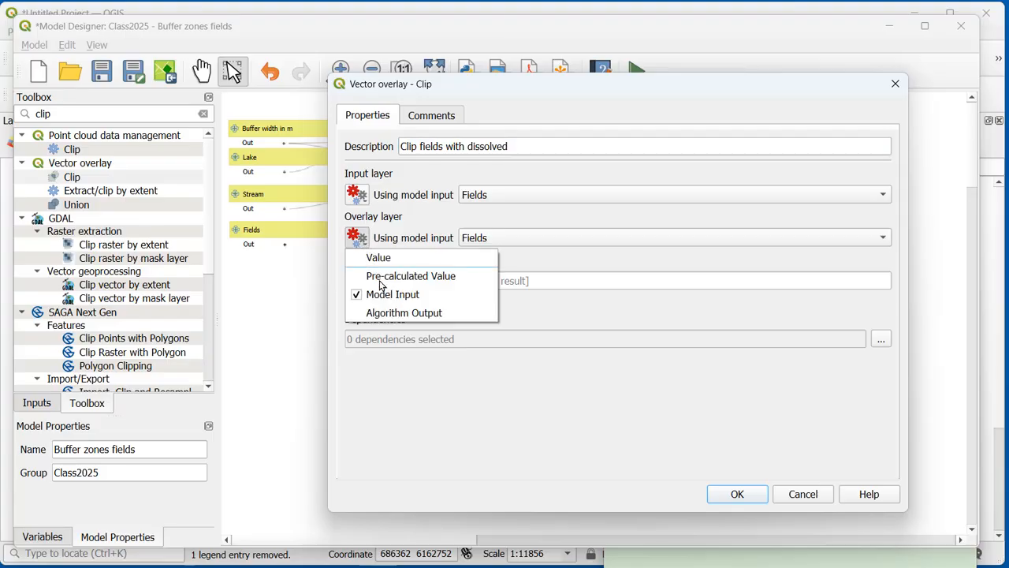
left_click(397, 314)
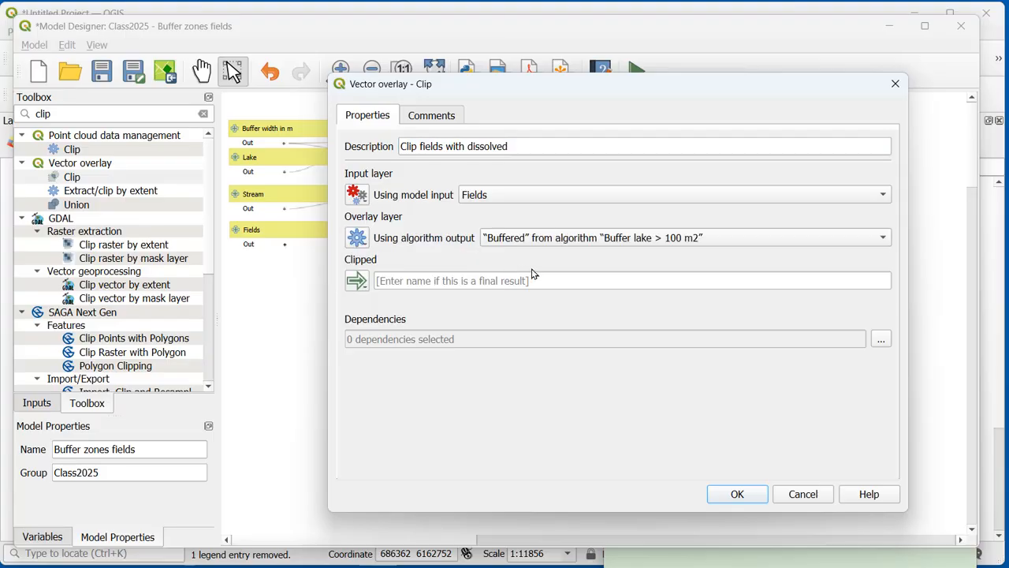
left_click(571, 244)
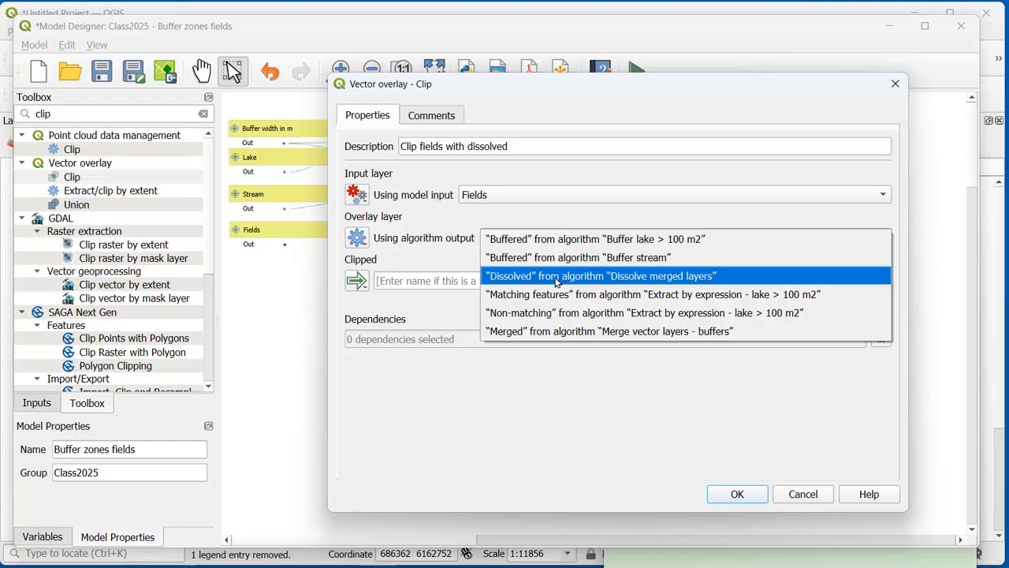
left_click(556, 282)
left_click(511, 281)
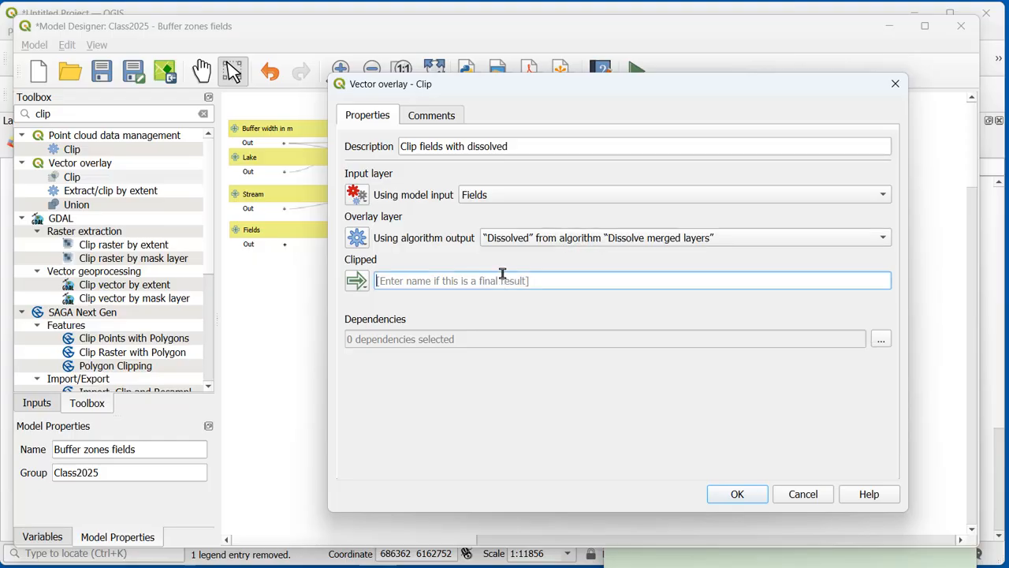
type("clip")
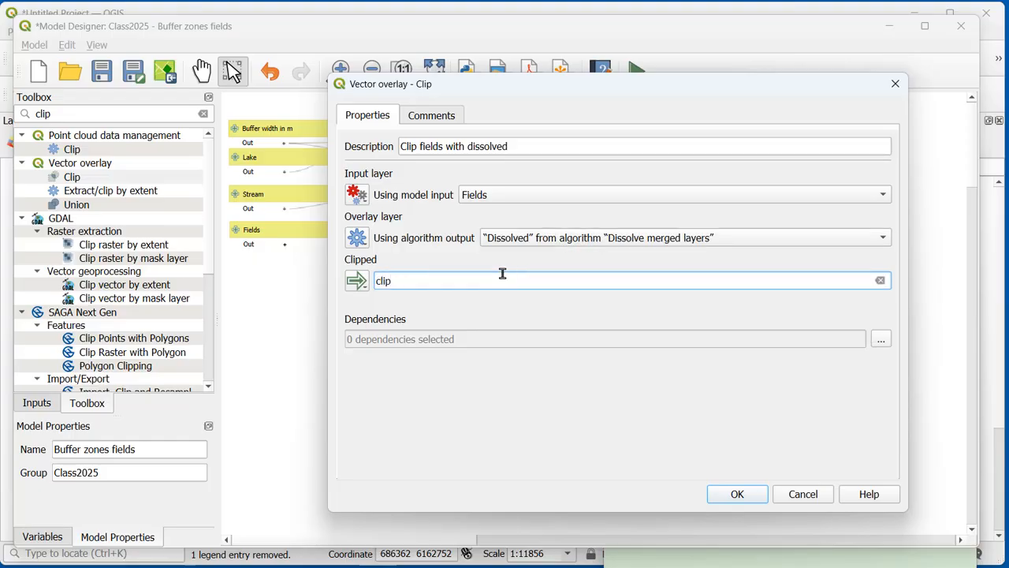
left_click(737, 494)
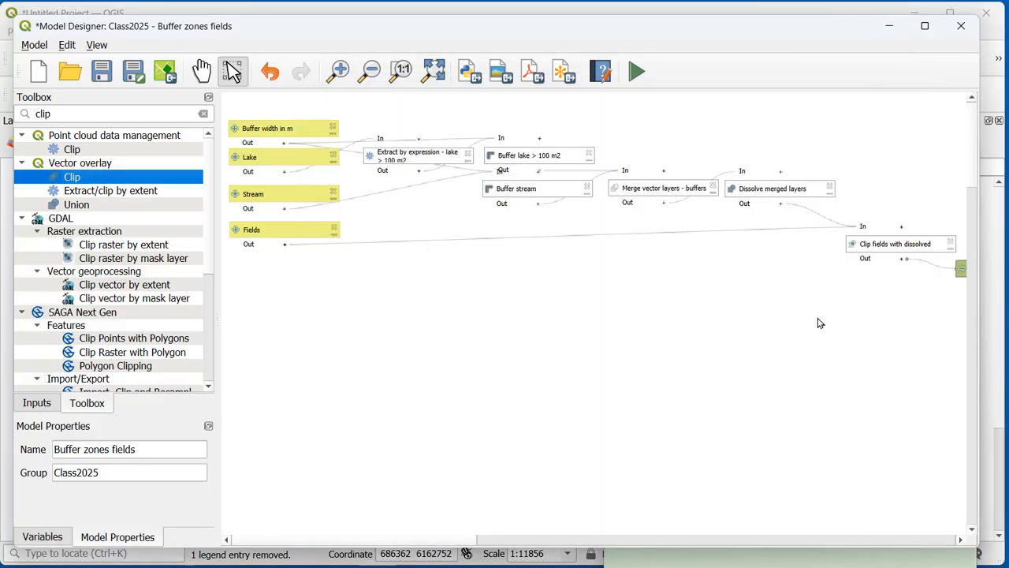
Step: Place Clip fields with dissolved below the dissolve algorithm with its clip output underneath, and save the model
left_click_drag(881, 241, 764, 220)
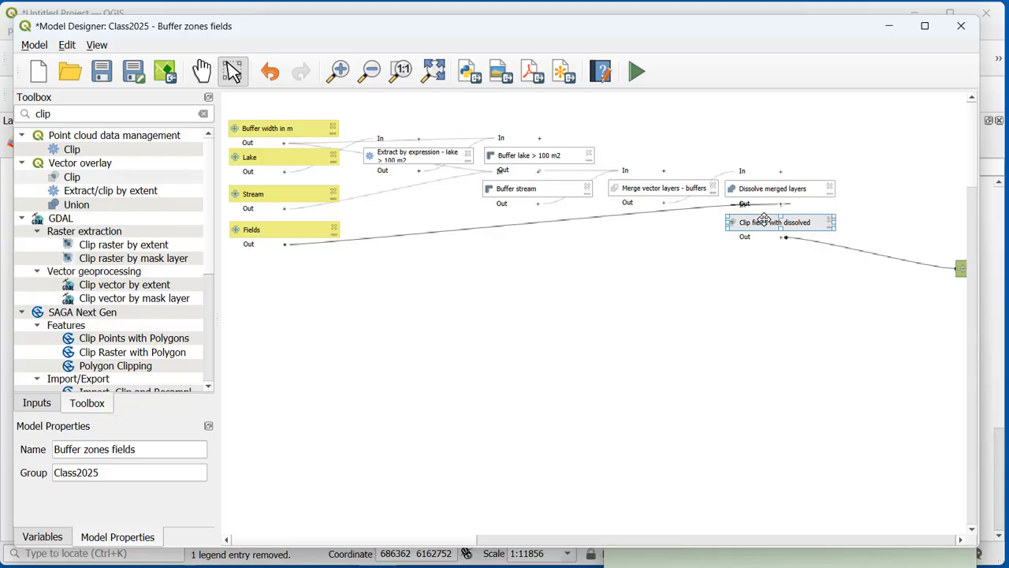
left_click(960, 268)
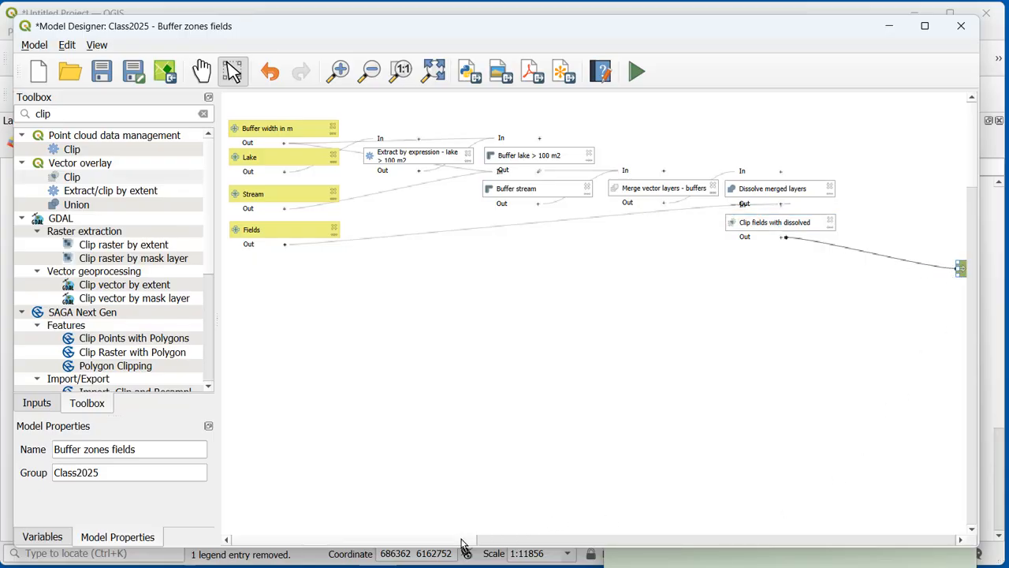
left_click_drag(461, 540, 486, 539)
left_click_drag(906, 272, 666, 266)
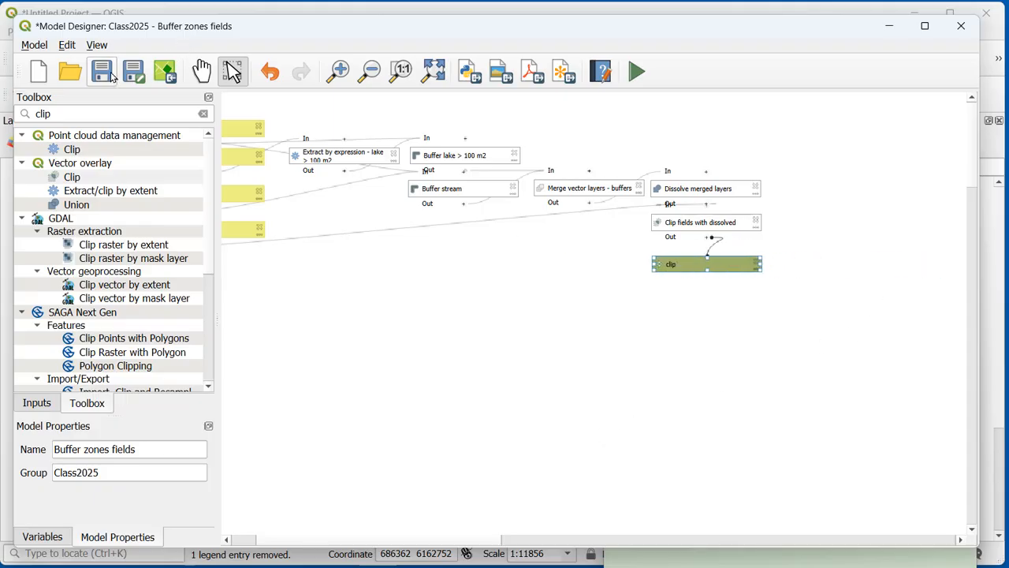
left_click(113, 73)
Step: Run the model to a temporary clip layer and show the clipped fields on the project map
left_click(637, 72)
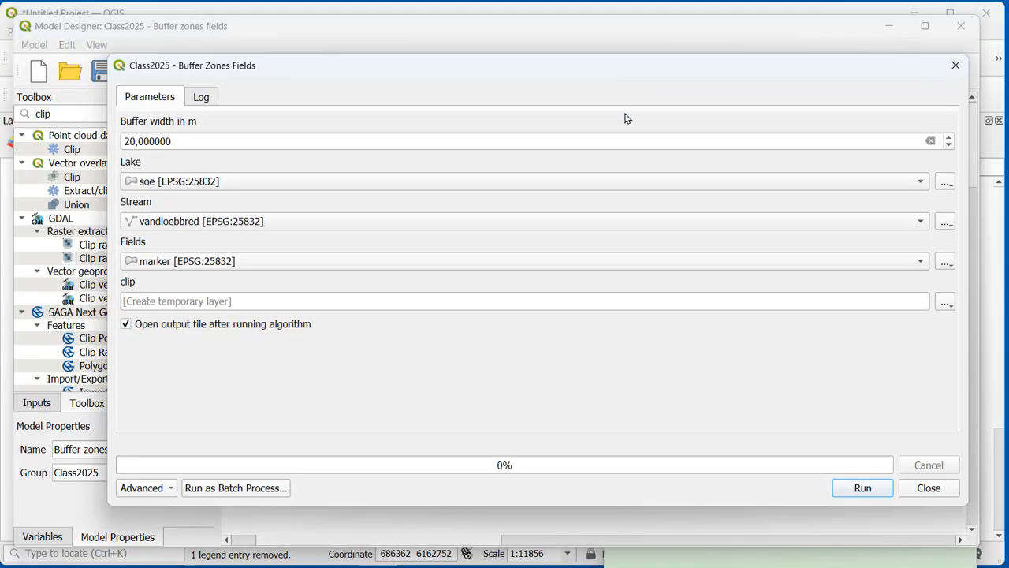
left_click(863, 489)
left_click(928, 485)
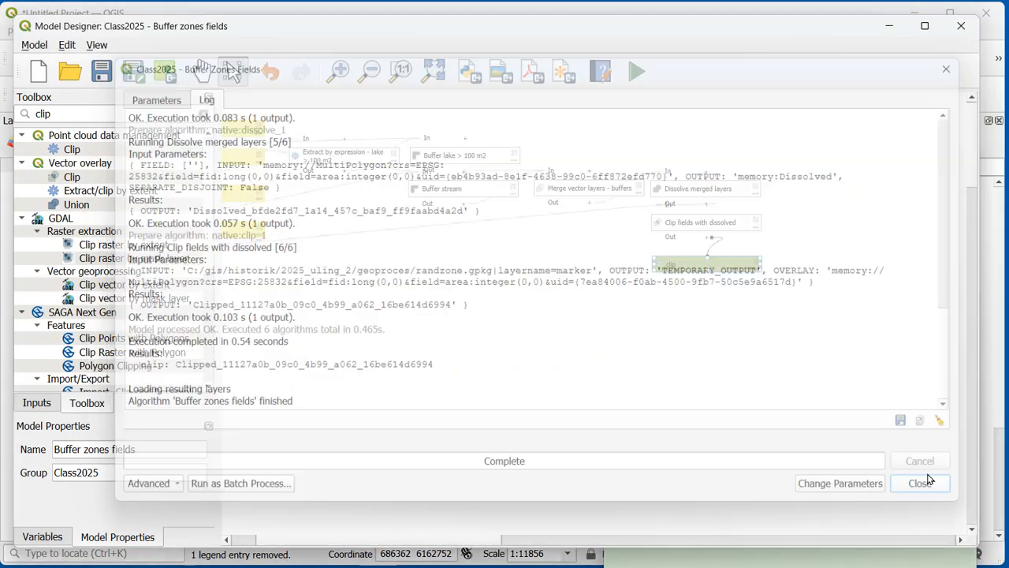
left_click(889, 27)
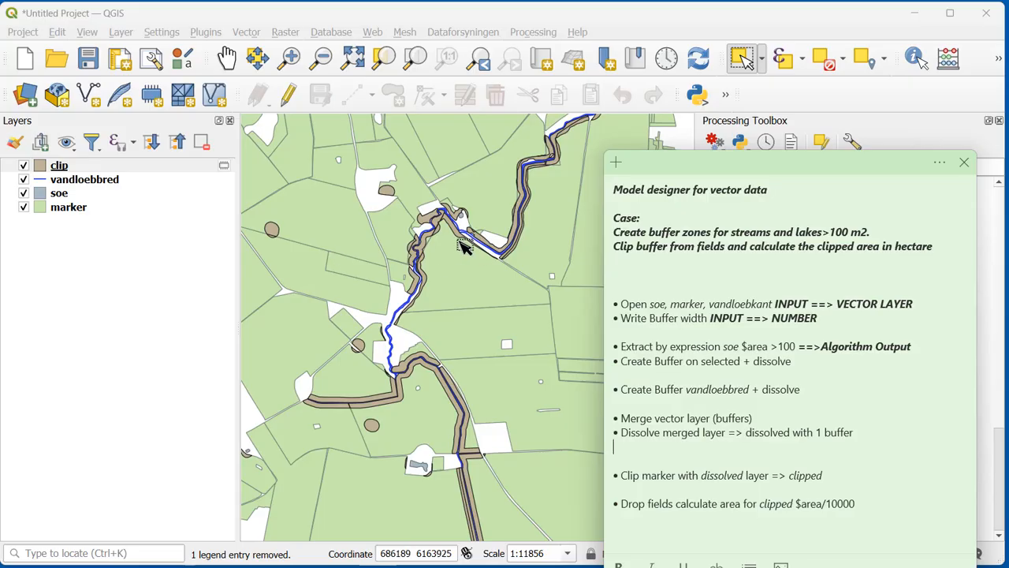
Step: Select individual clipped field pieces along the stream on the map to inspect how the buffers cut the fields
scroll(465, 236, "up", 2)
left_click(439, 203)
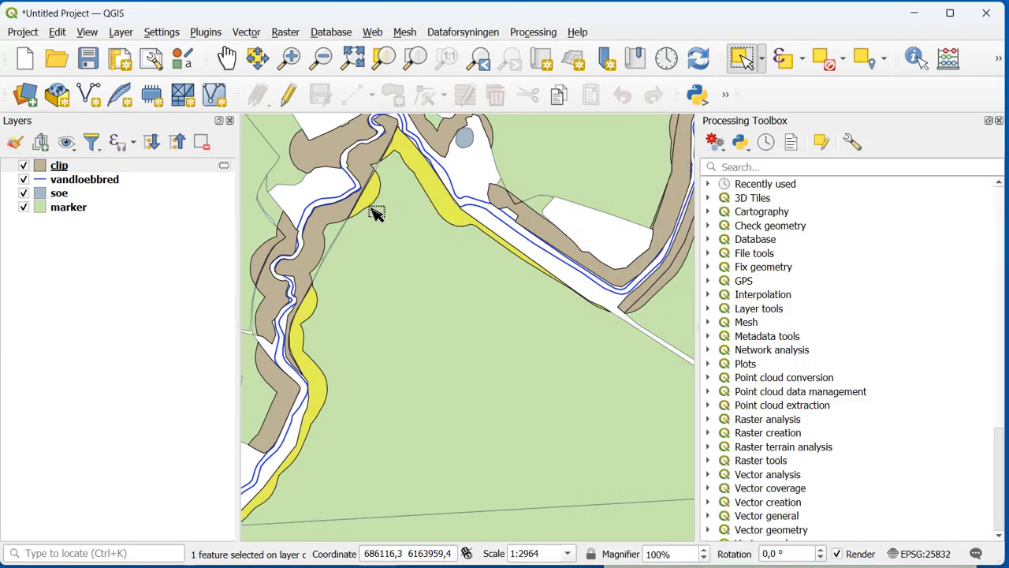
left_click(327, 163)
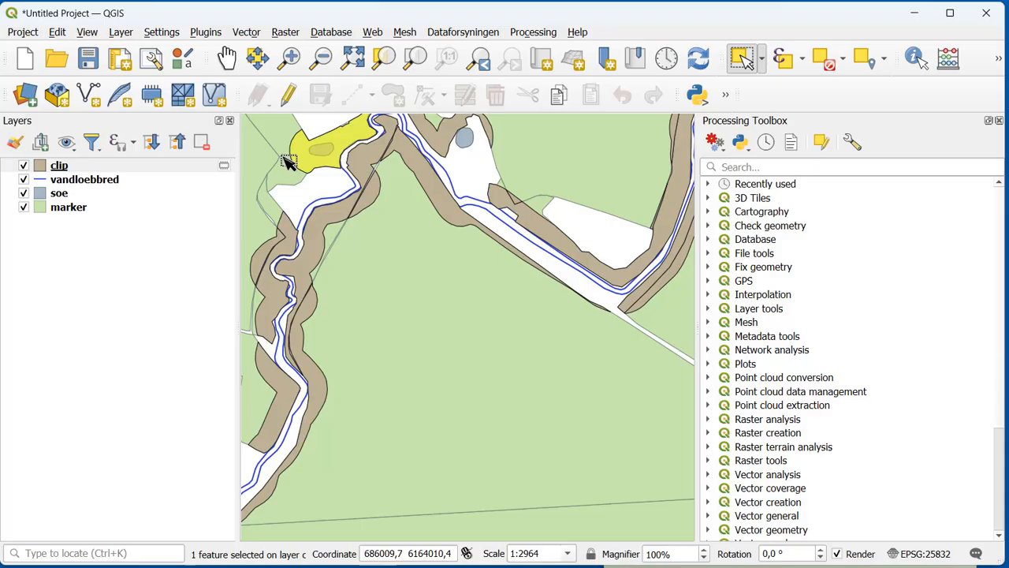
left_click(451, 202)
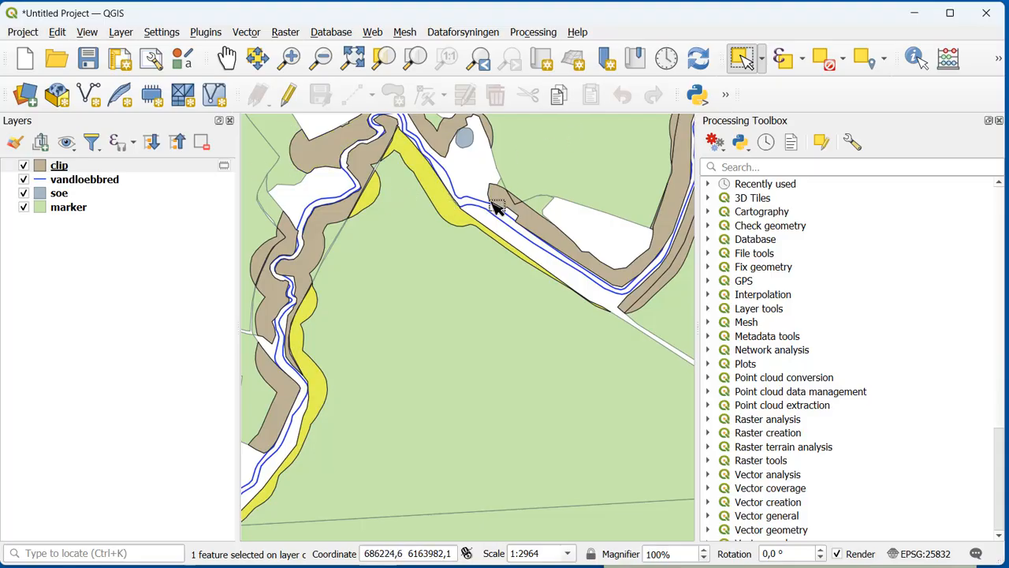
scroll(485, 214, "down", 1)
Step: Remove the temporary clip layer from the project
left_click(79, 167)
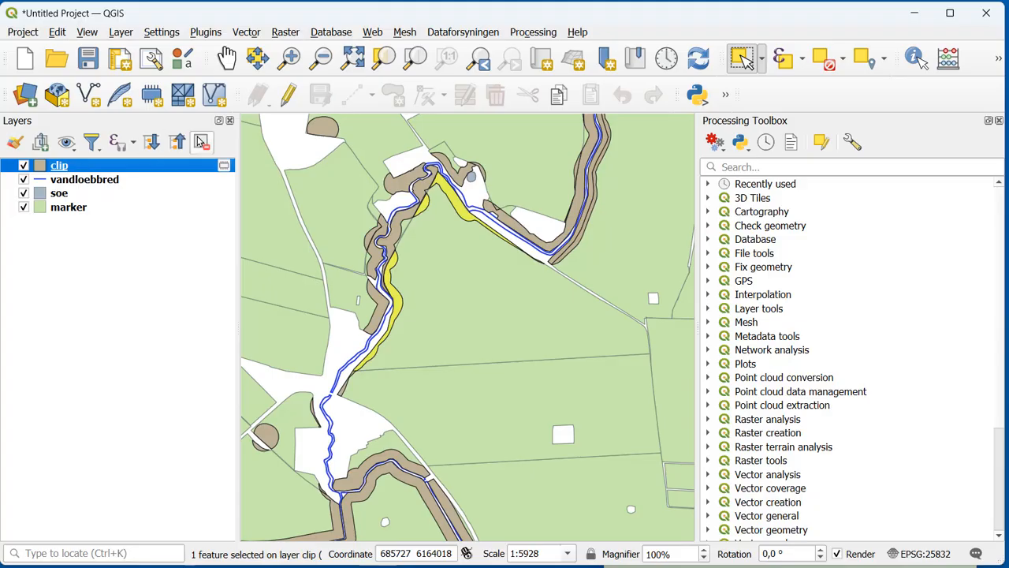
left_click(201, 142)
left_click(509, 314)
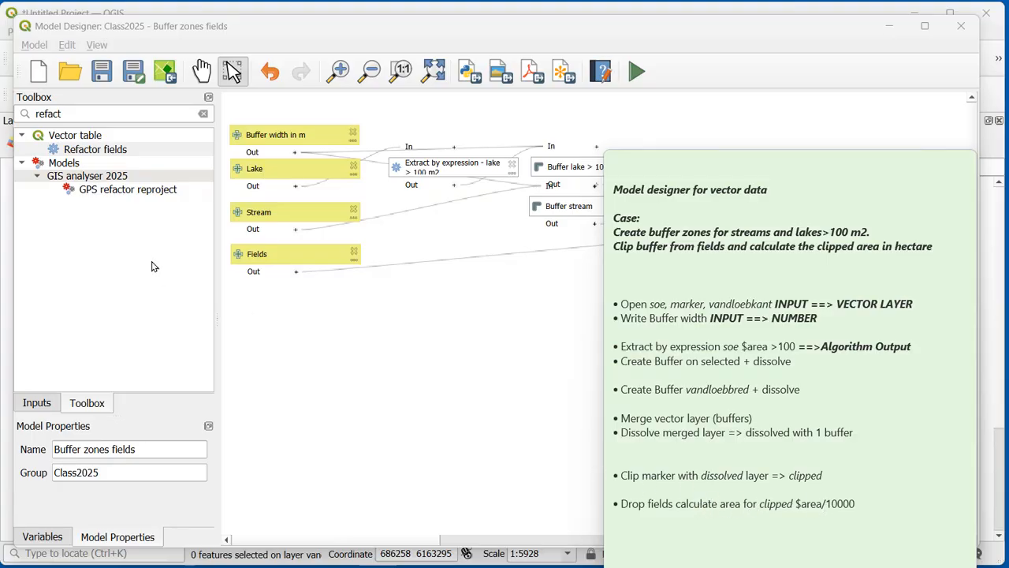
left_click(203, 114)
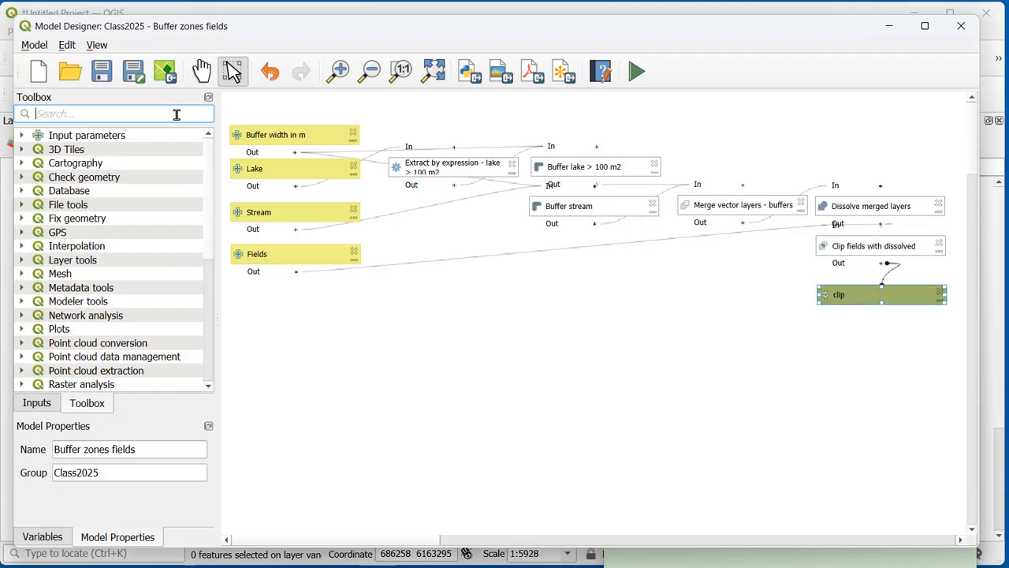
type("drop")
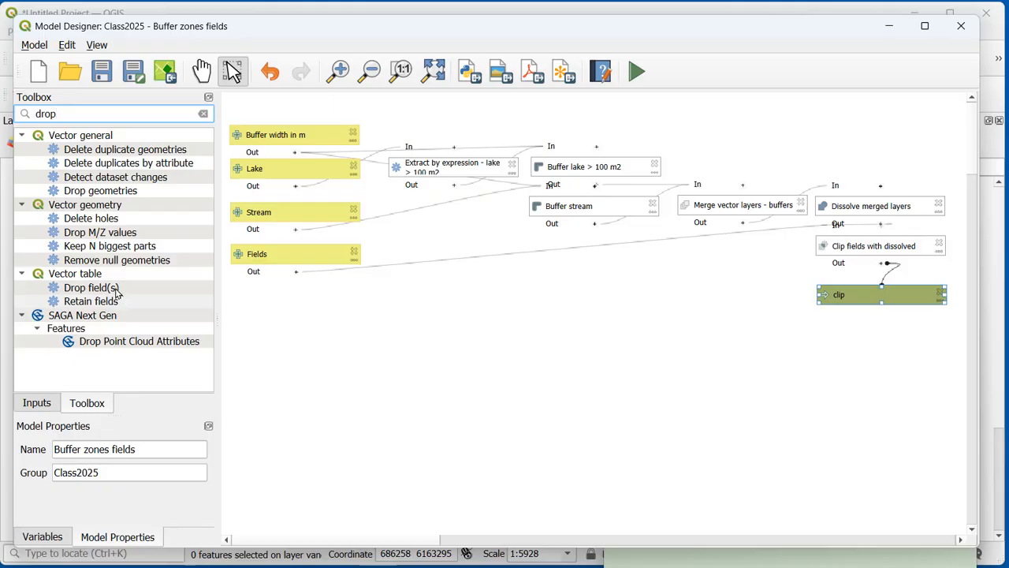
double_click(102, 287)
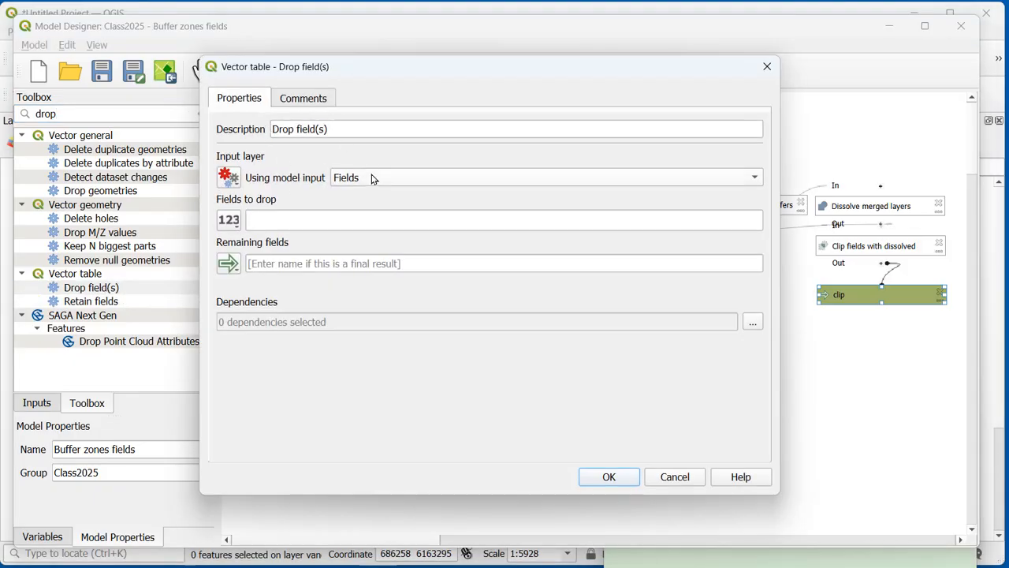
left_click(228, 176)
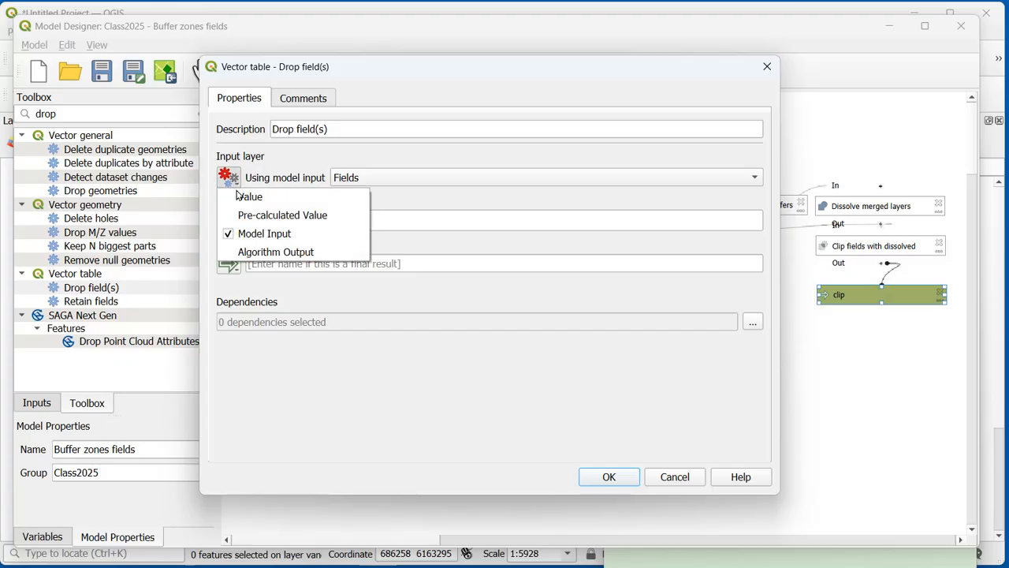
left_click(266, 254)
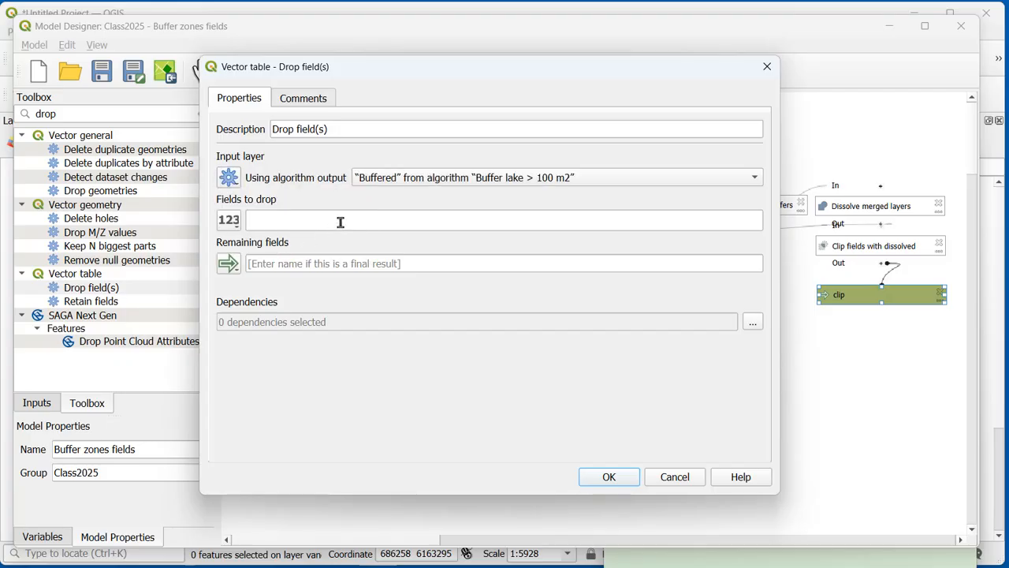
left_click(259, 219)
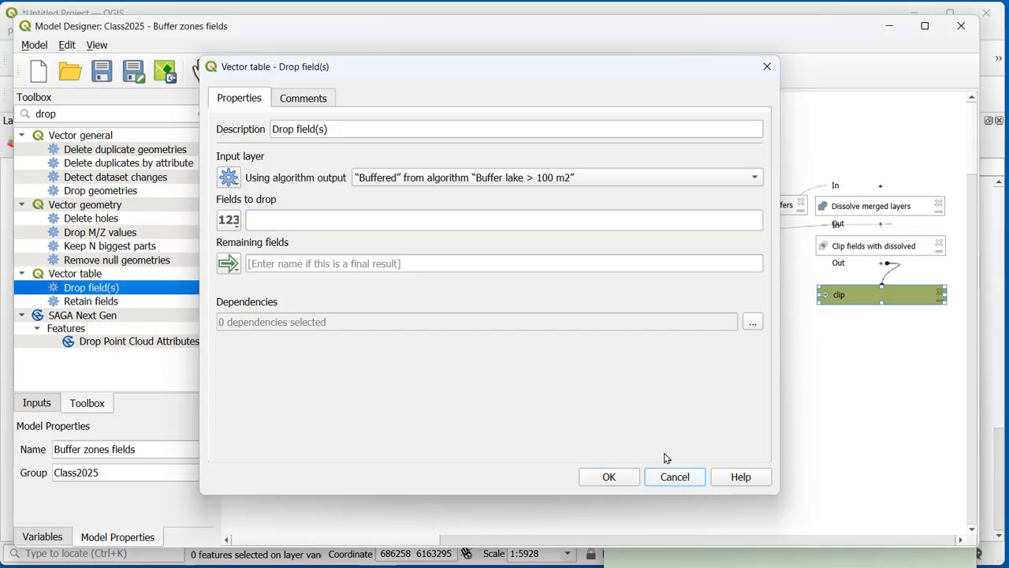
left_click(678, 478)
Step: Search the model algorithms for refactor and open the settings of a new Refactor fields algorithm
left_click(203, 115)
left_click(204, 115)
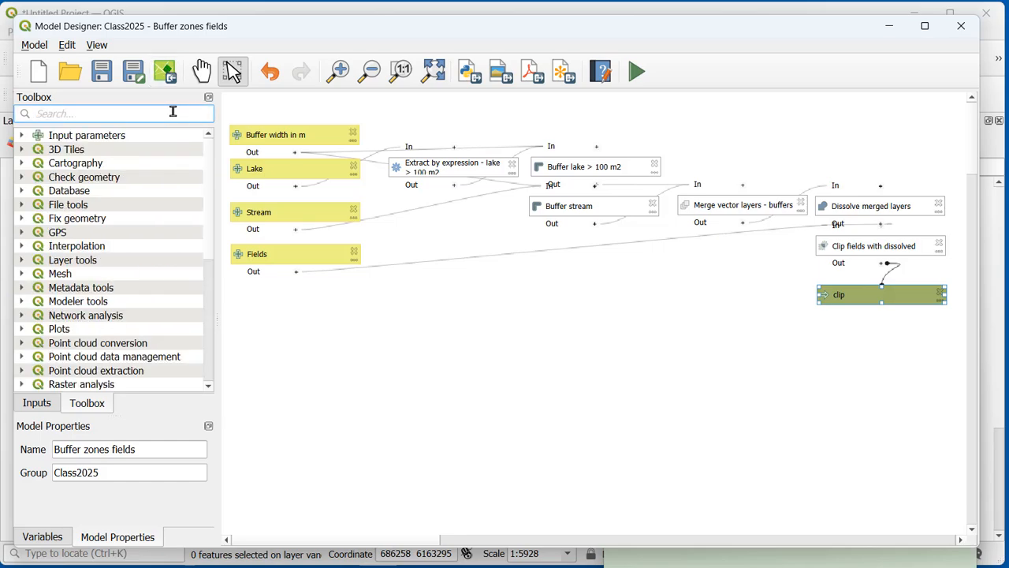
type("refactor")
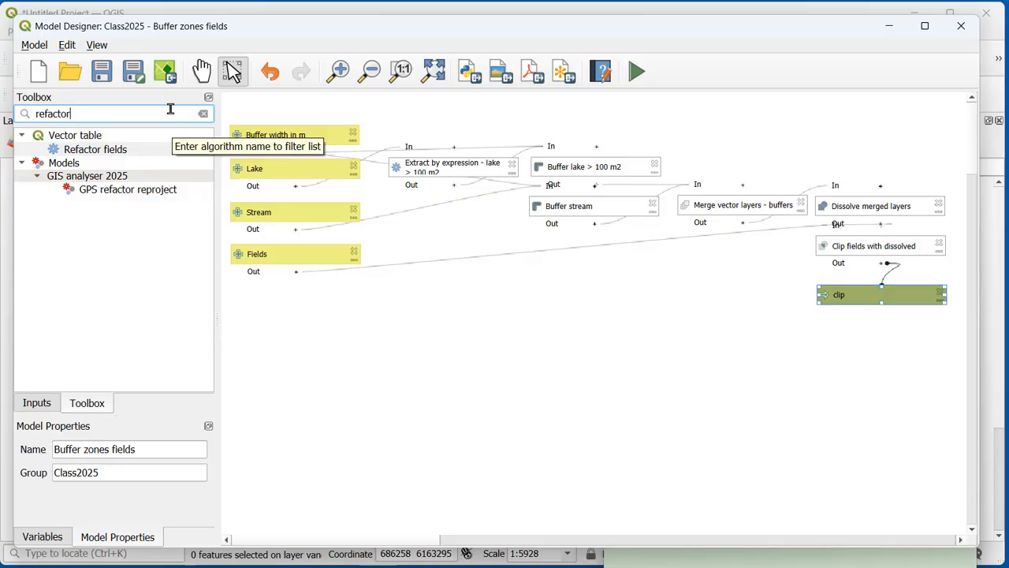
double_click(143, 154)
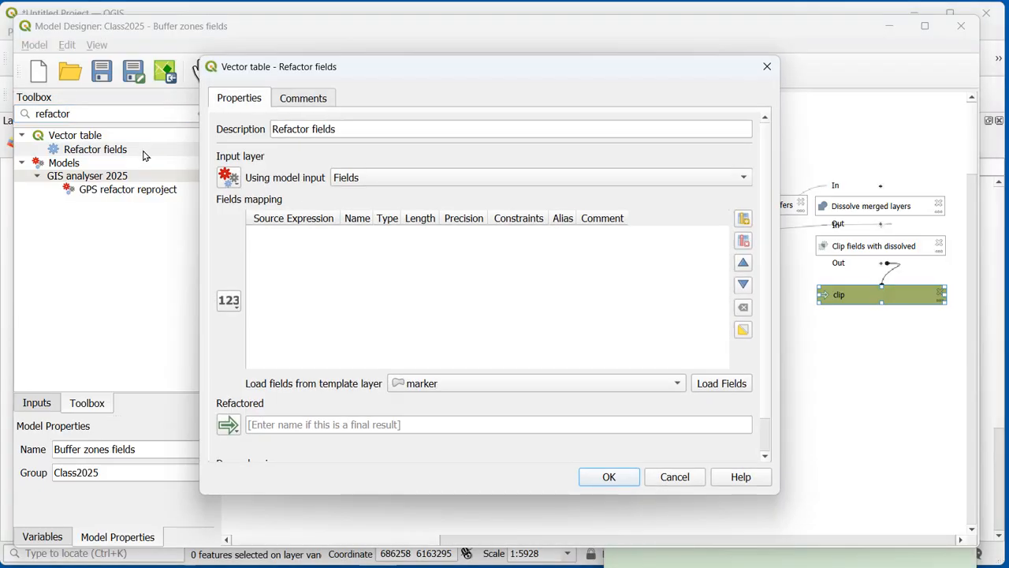
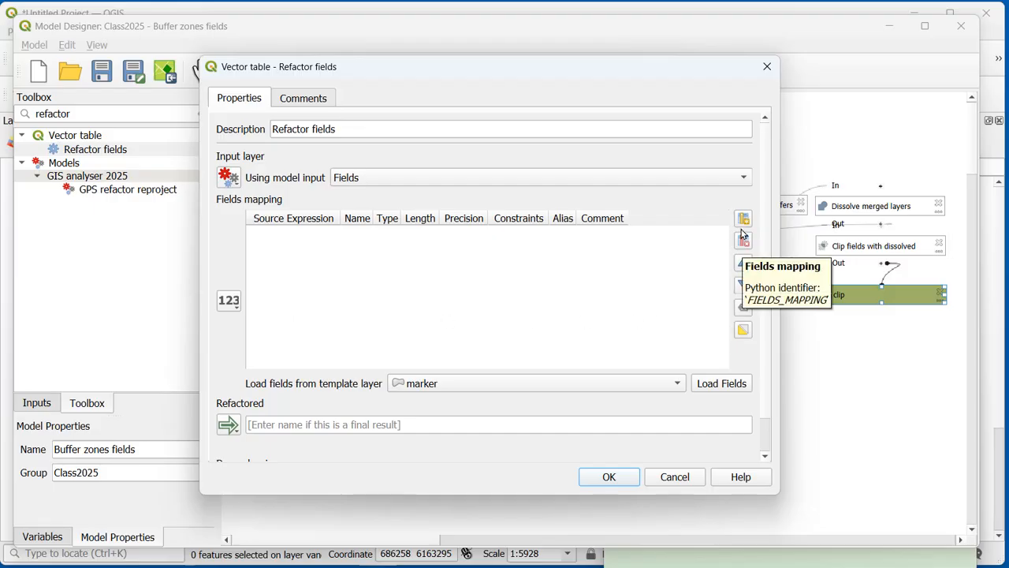
Step: Set the Refactor fields input layer to the "Clipped" algorithm output from "Clip fields with dissolved"
left_click(233, 186)
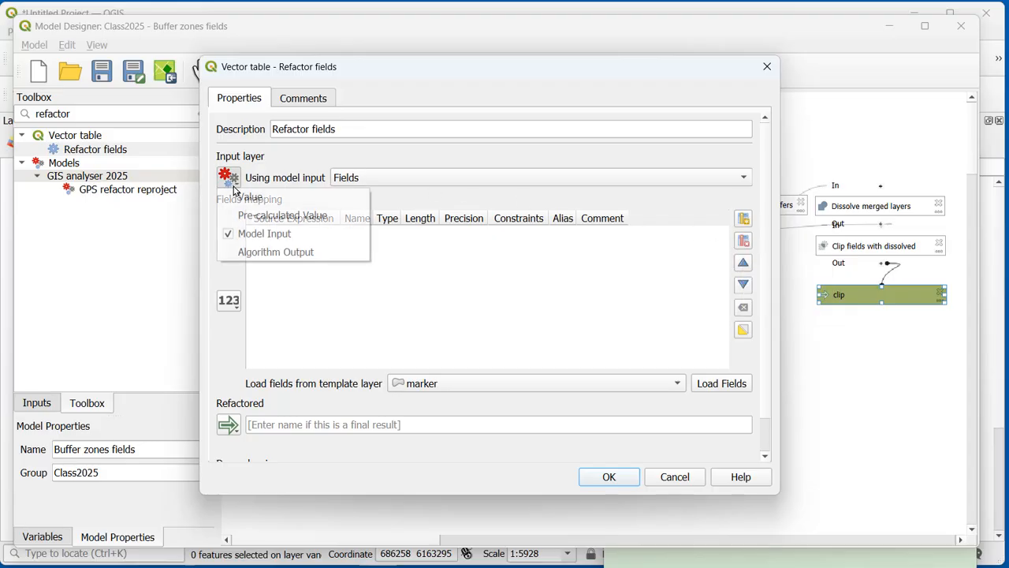
left_click(266, 252)
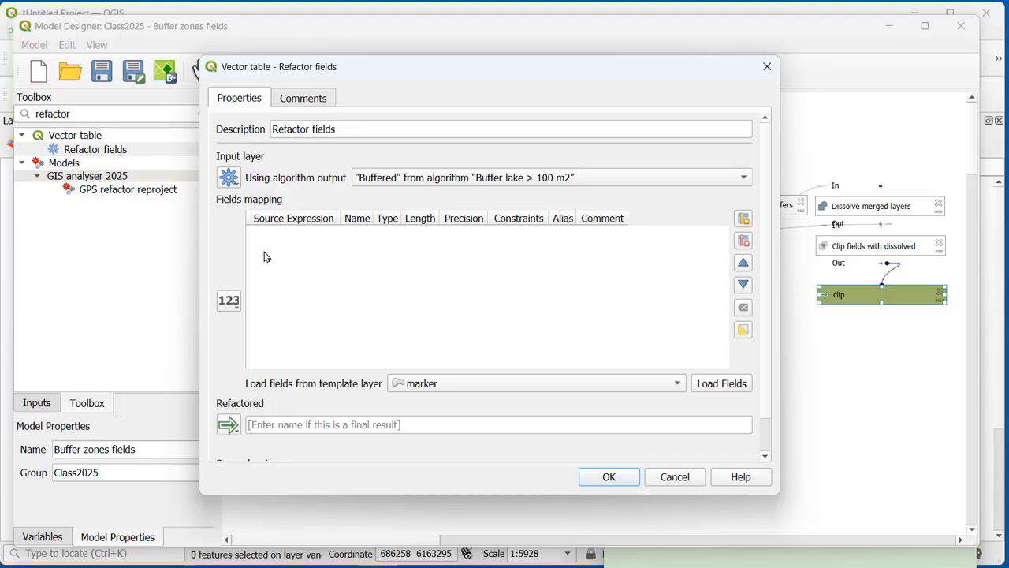
left_click(402, 179)
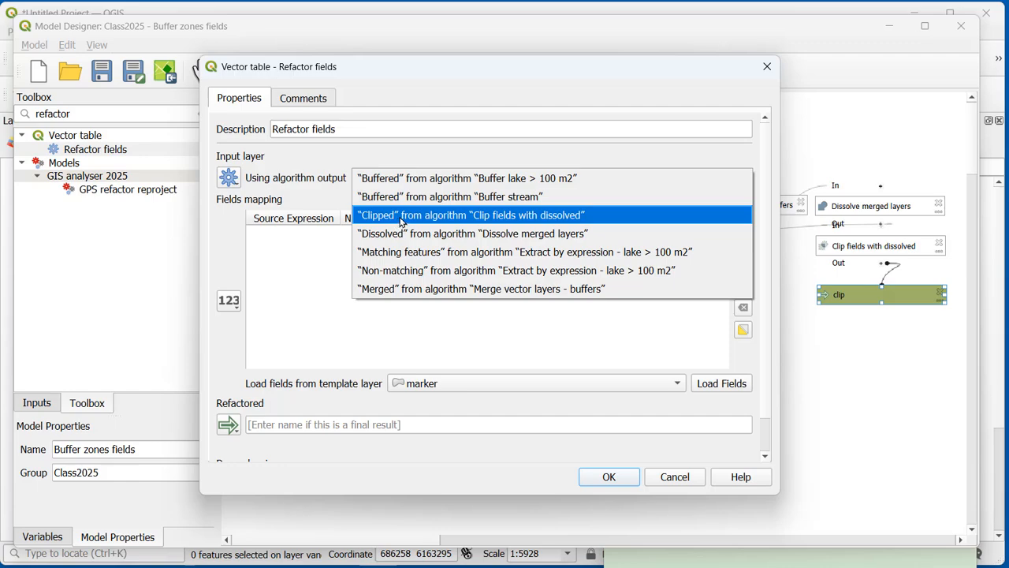
left_click(401, 217)
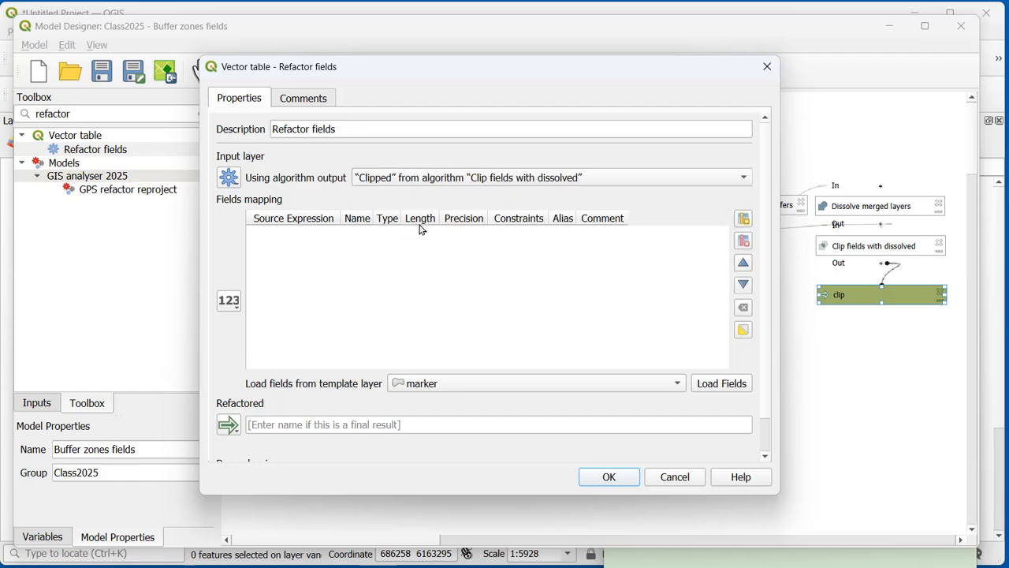
Step: Load the fields mapping from the marker template layer and remove the fid field from it
left_click(445, 385)
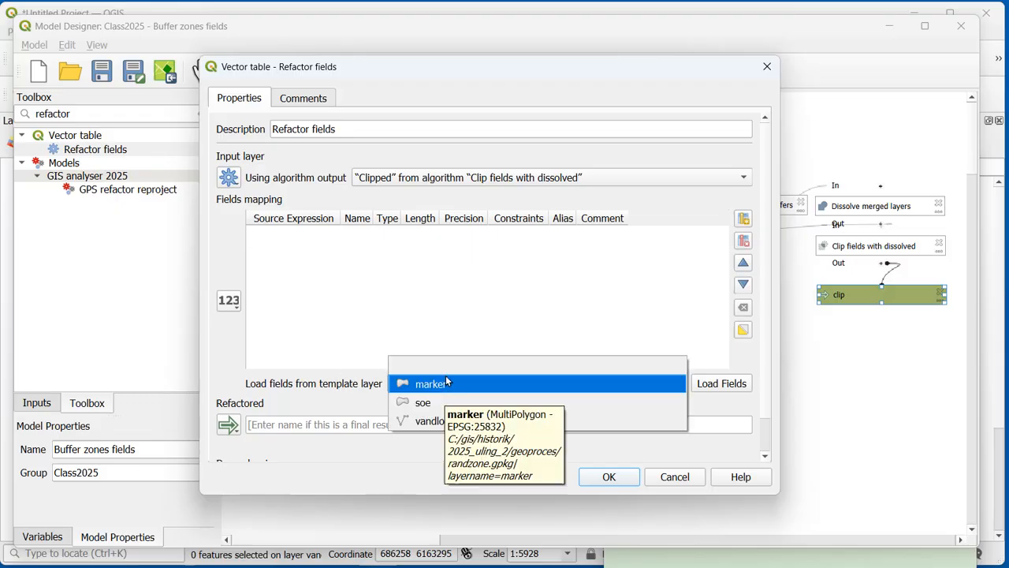
left_click(447, 383)
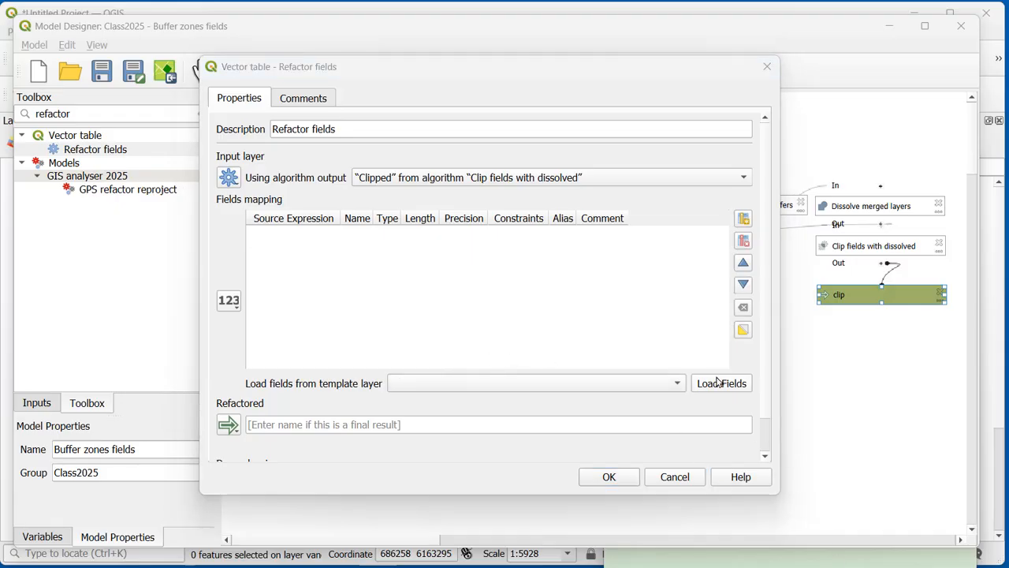
left_click(680, 385)
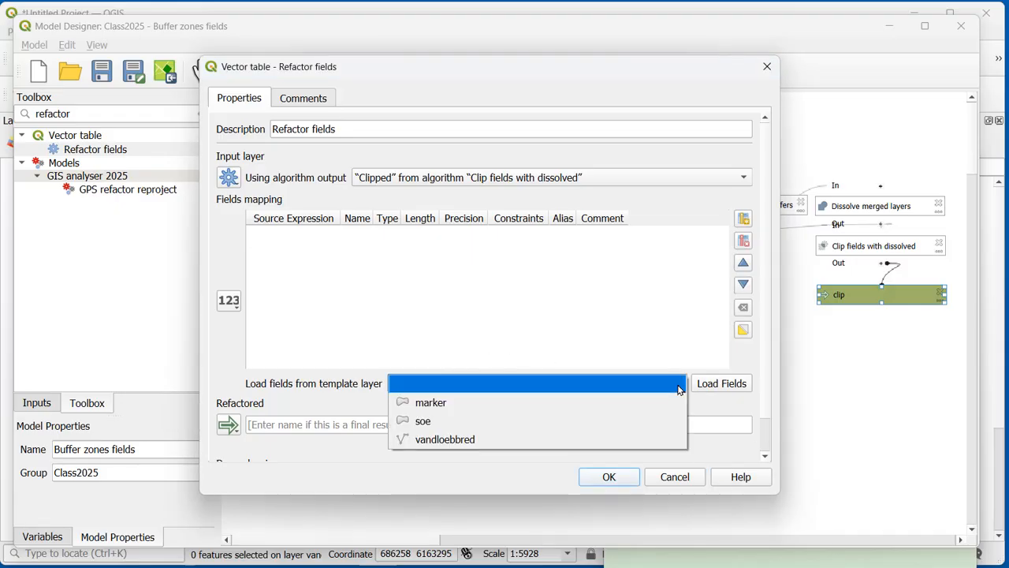
left_click(461, 410)
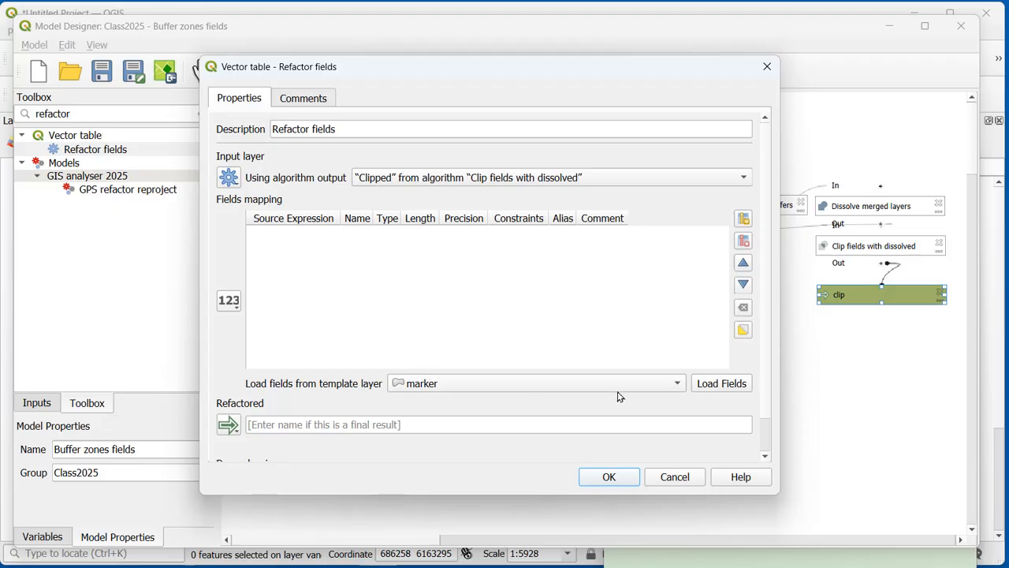
left_click(729, 388)
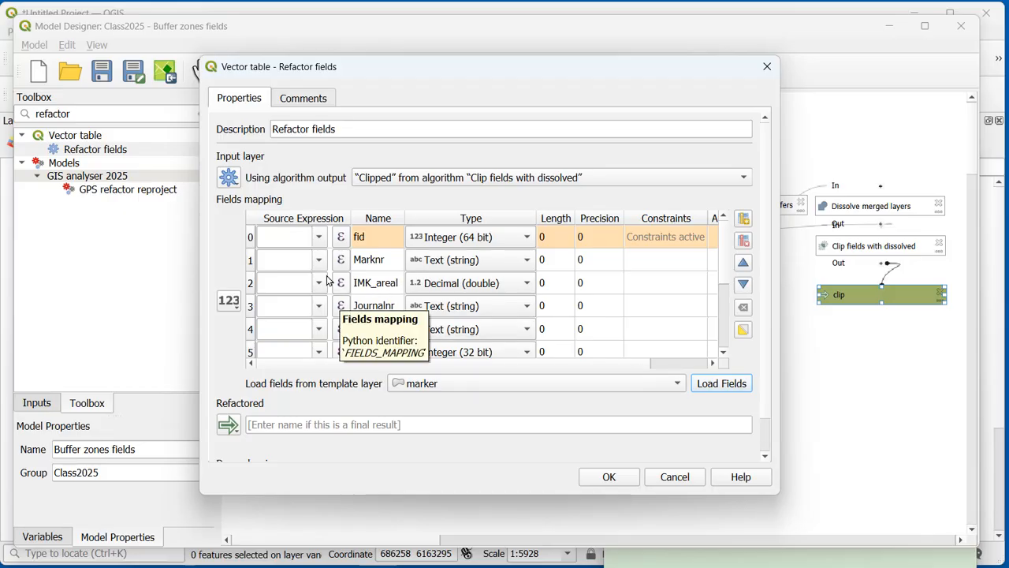
left_click(250, 240)
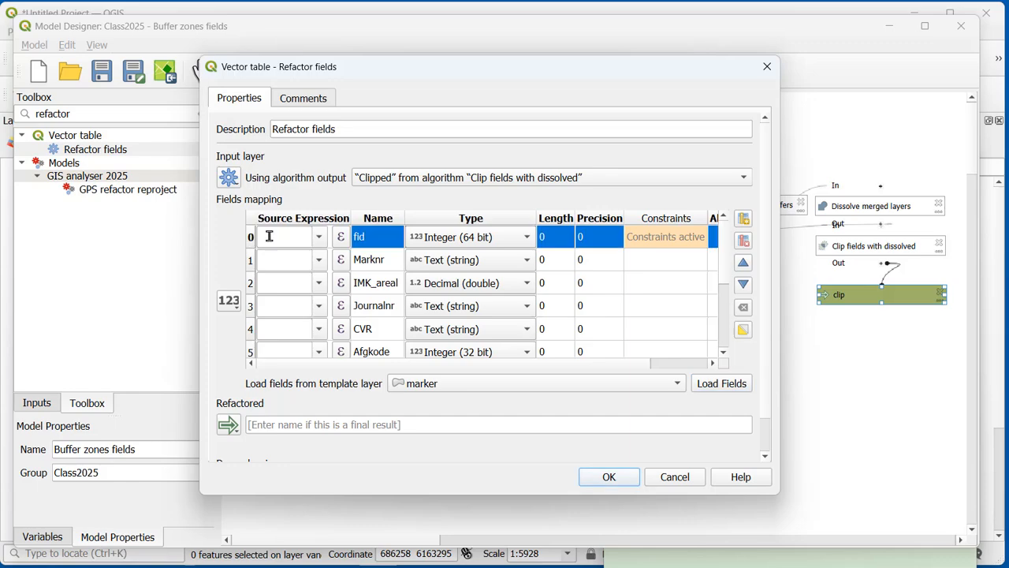
left_click(745, 242)
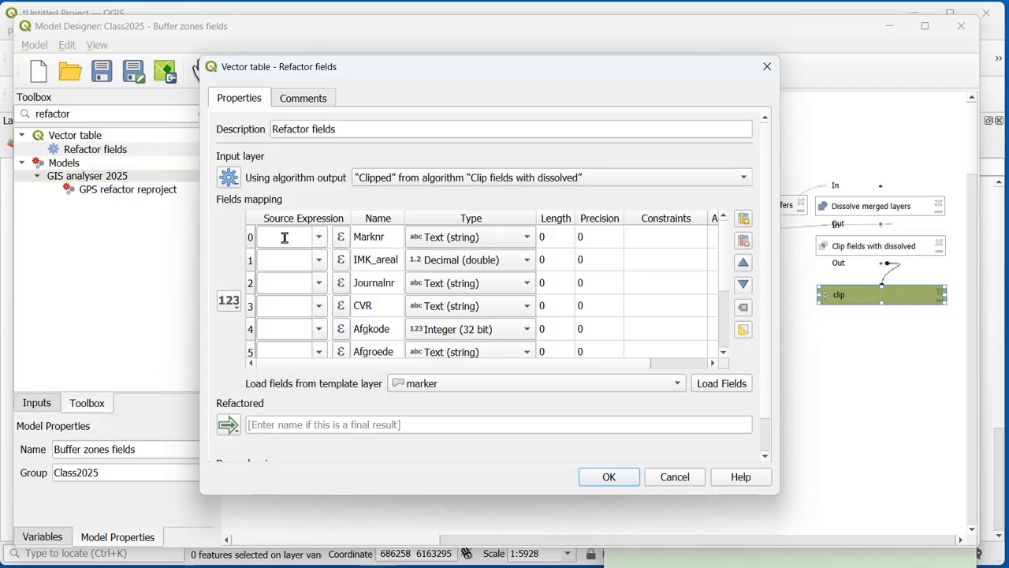
Step: Rename the Marknr field in the fields mapping to marknr
double_click(363, 237)
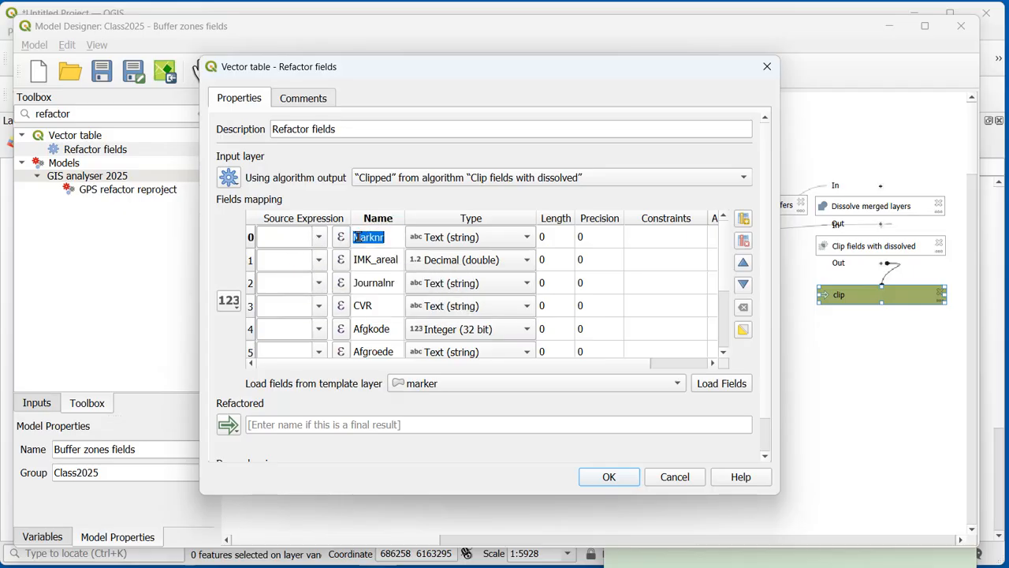
left_click(365, 238)
key("BackSpace")
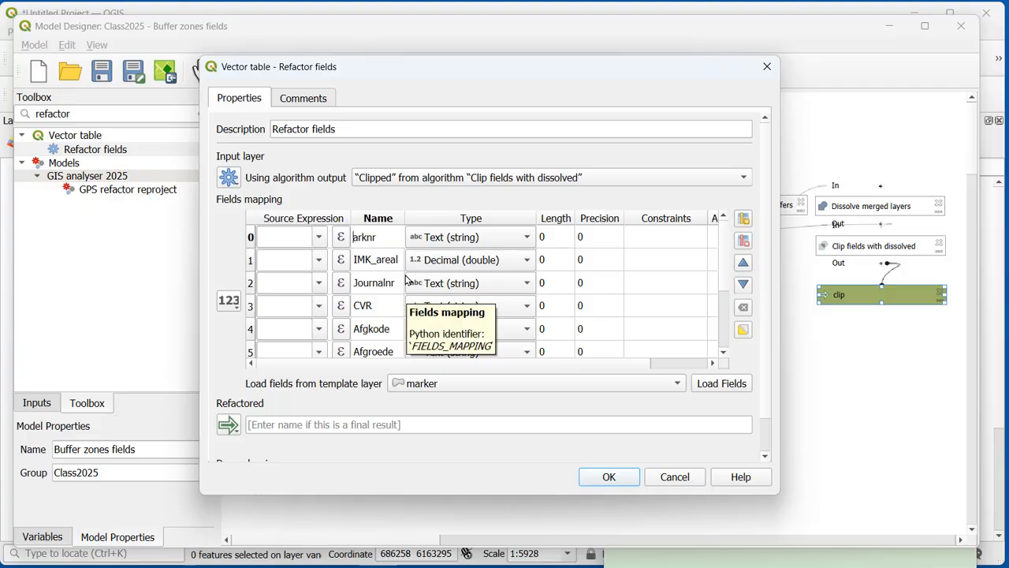
type("m")
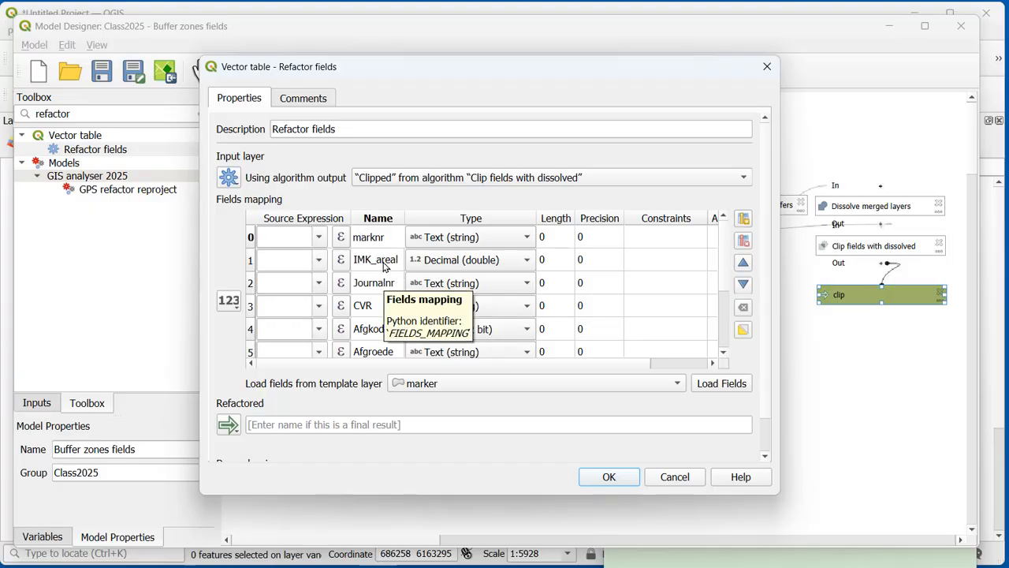
left_click(726, 271)
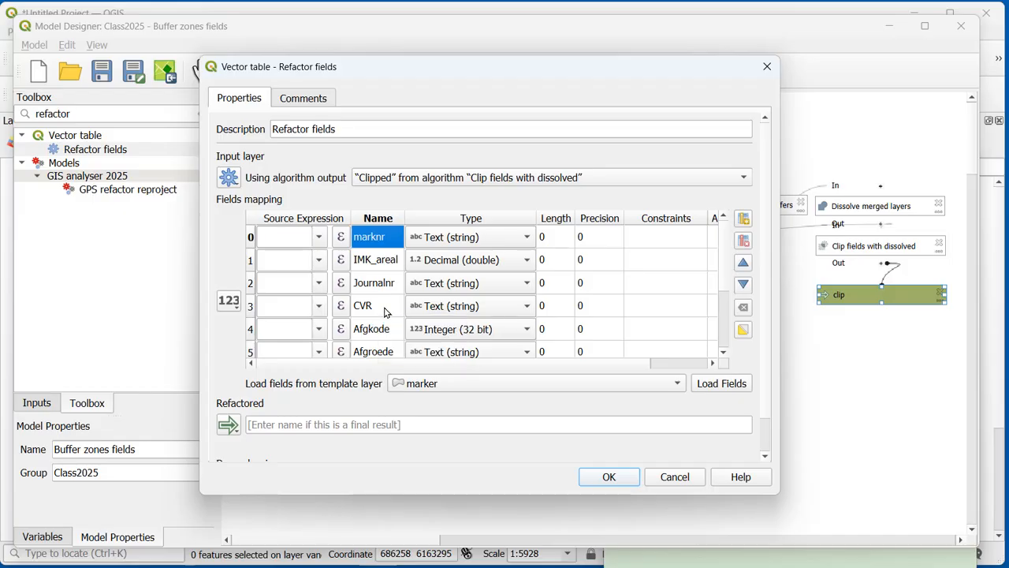
Step: Remove the Afgkode and Afgroede fields from the fields mapping
scroll(725, 280, "down", 1)
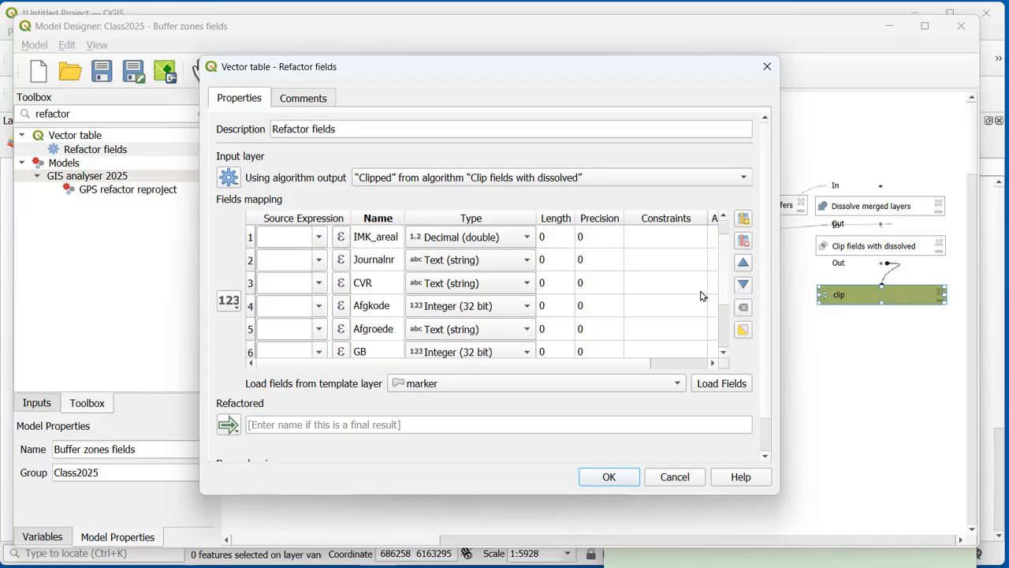
left_click(251, 309)
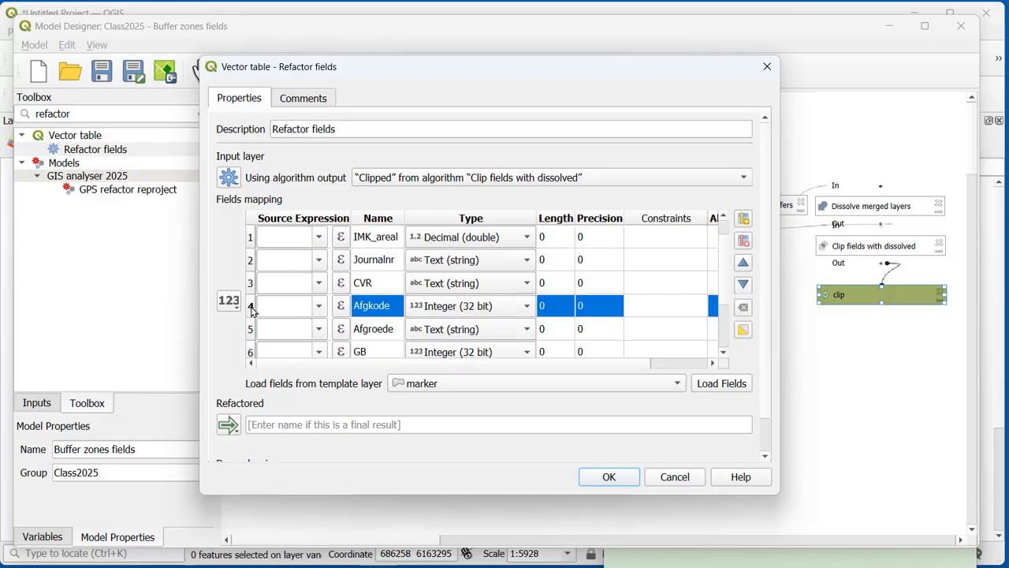
left_click(744, 245)
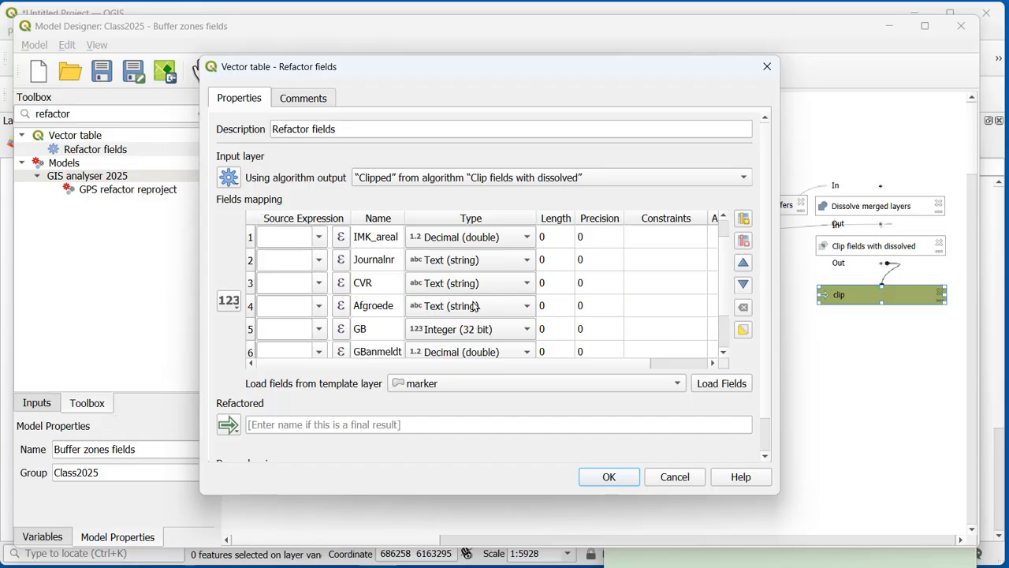
left_click(253, 311)
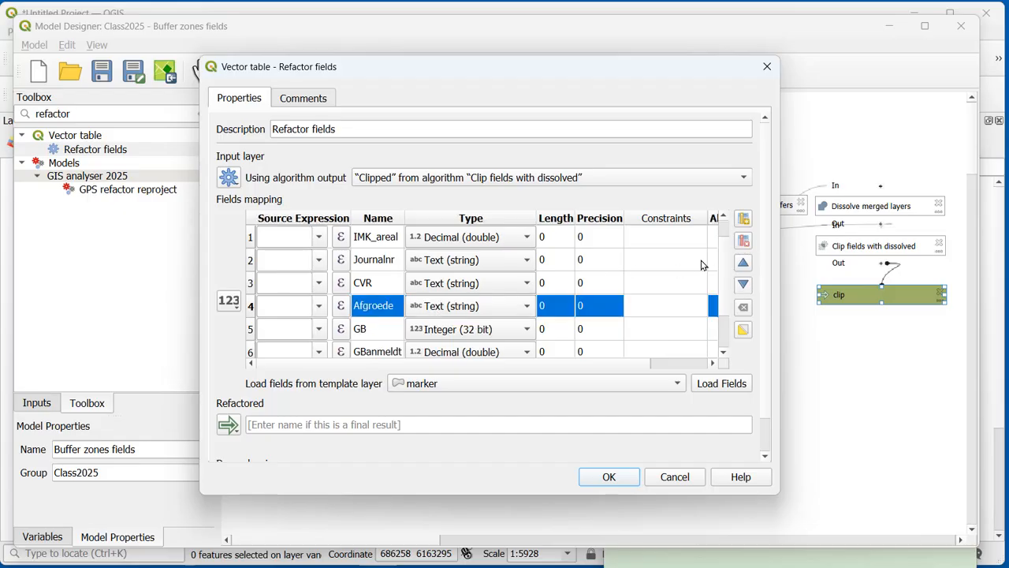
left_click(745, 244)
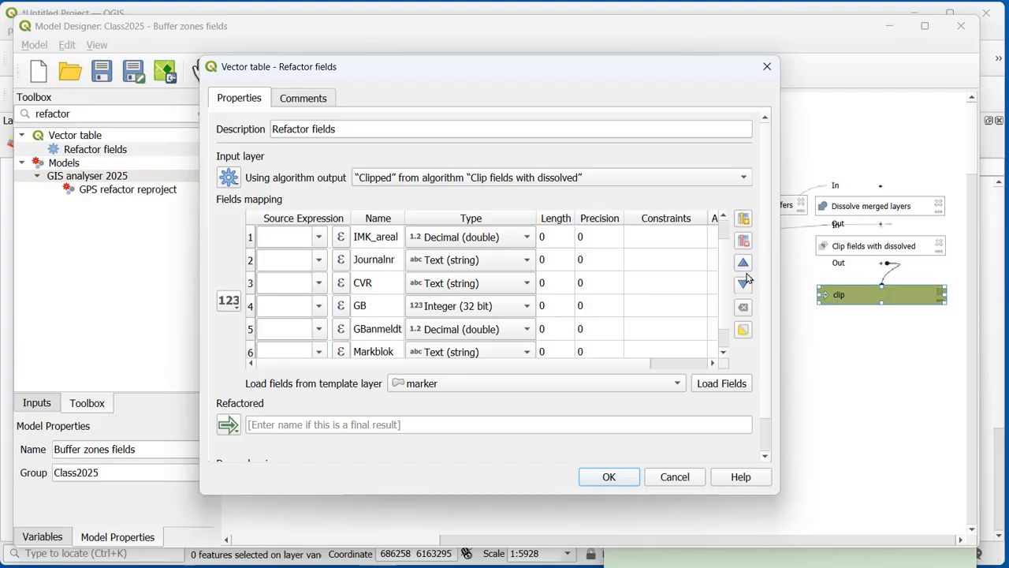
Step: Add a new field named area_ha at the end of the fields mapping
scroll(727, 311, "down", 1)
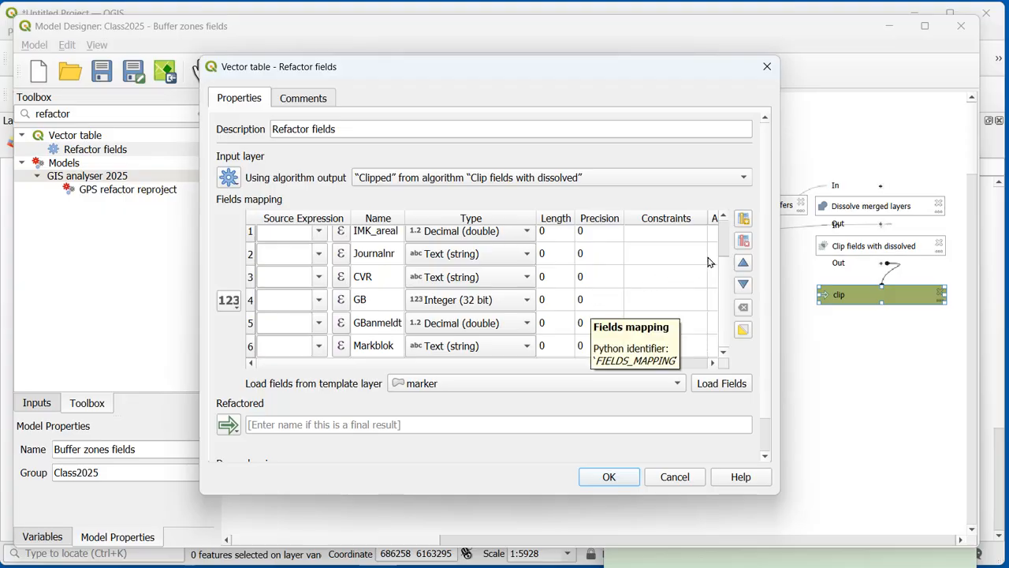
left_click(742, 222)
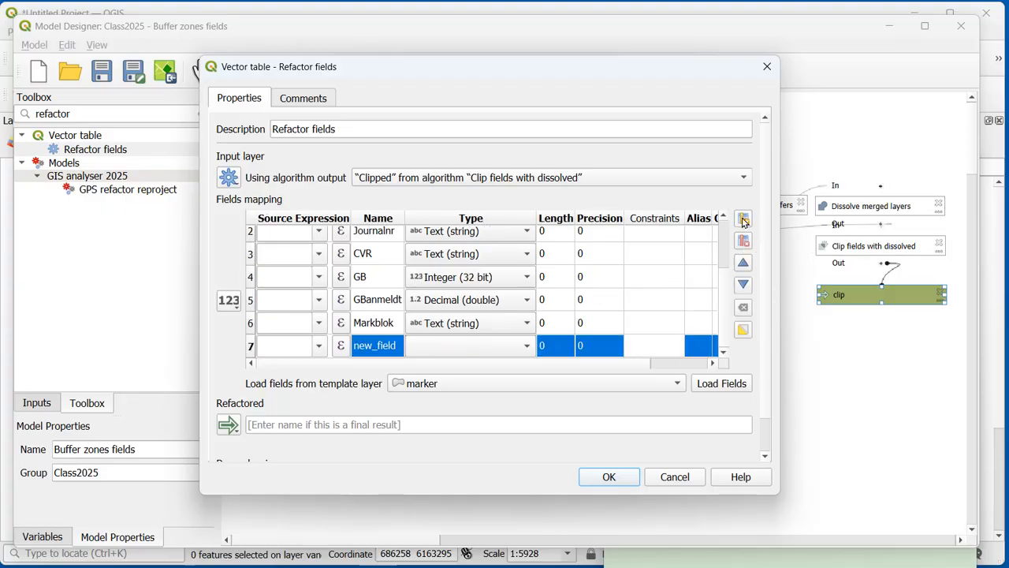
double_click(388, 349)
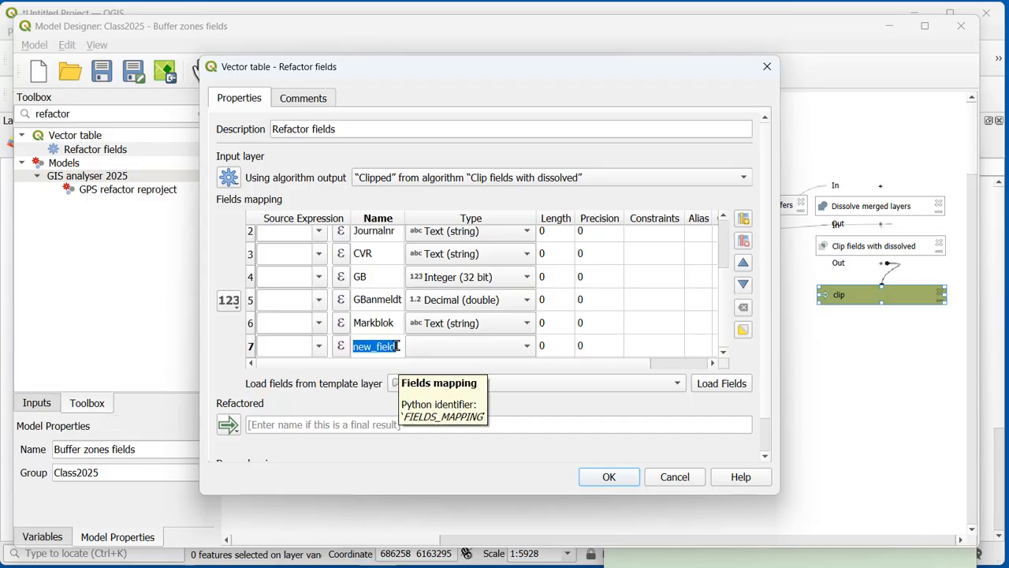
type("area_")
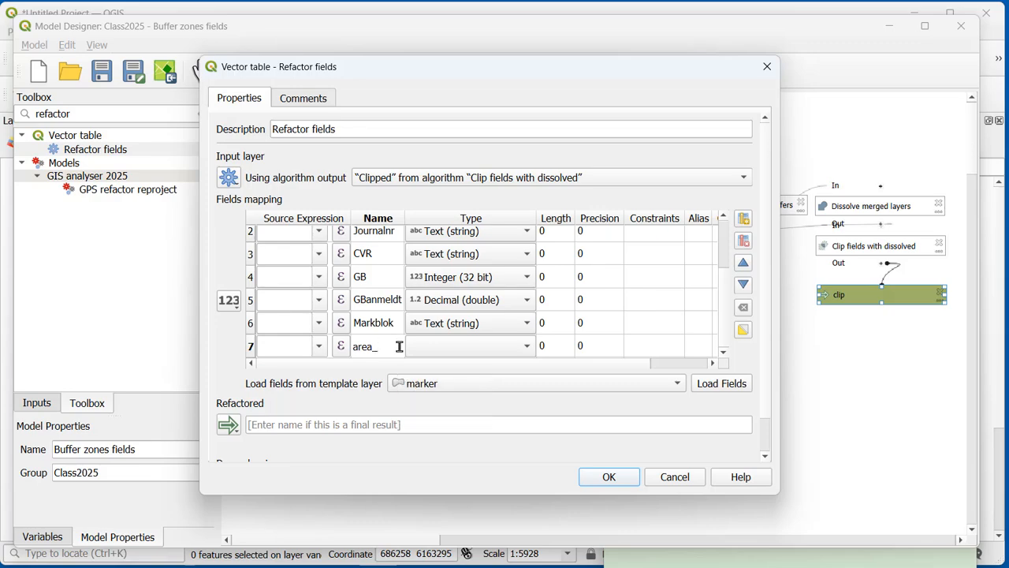
type("ha")
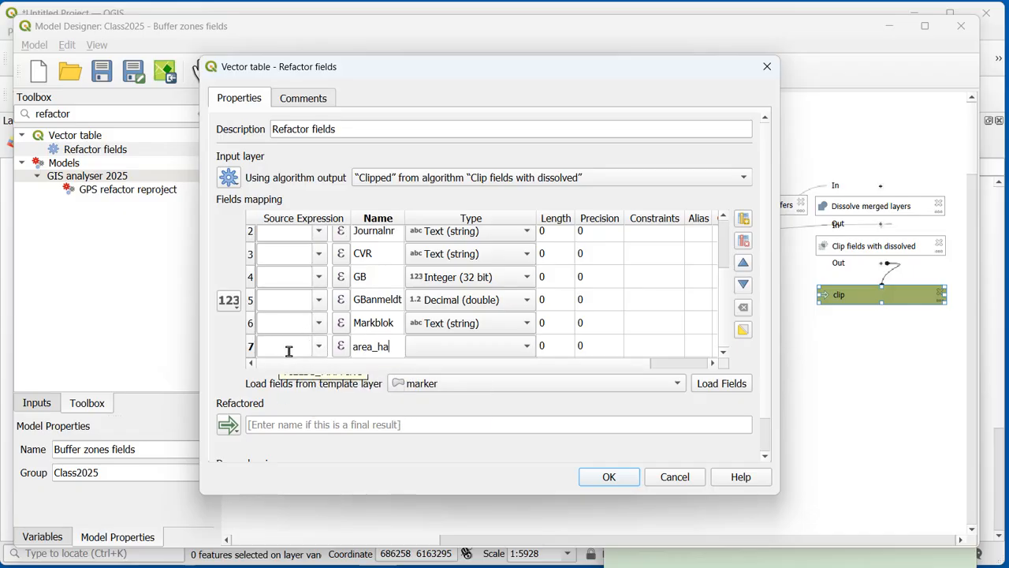
Step: Give the area_ha field the source expression $area/10000 and the type Decimal (double)
left_click(341, 353)
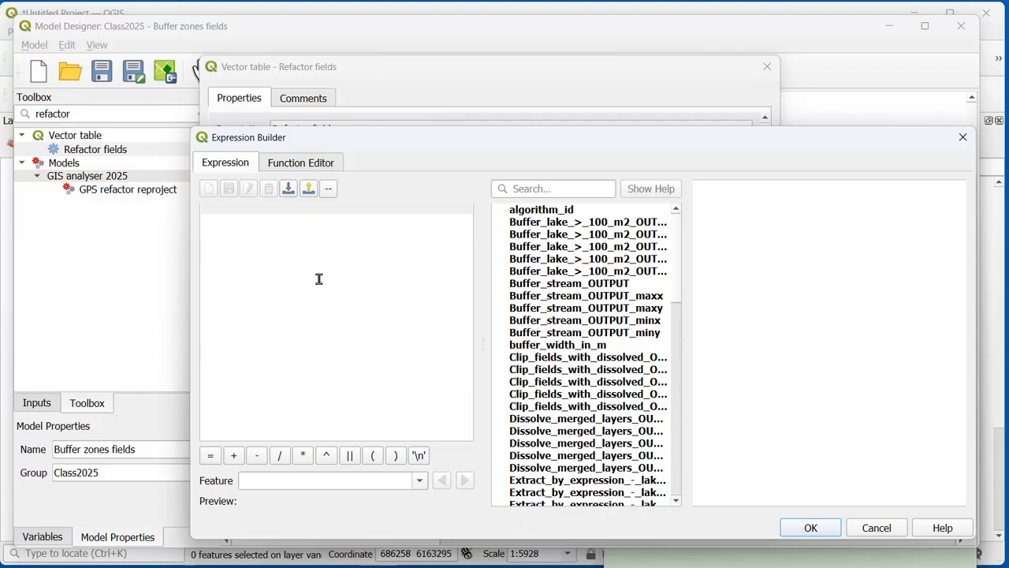
type("$area")
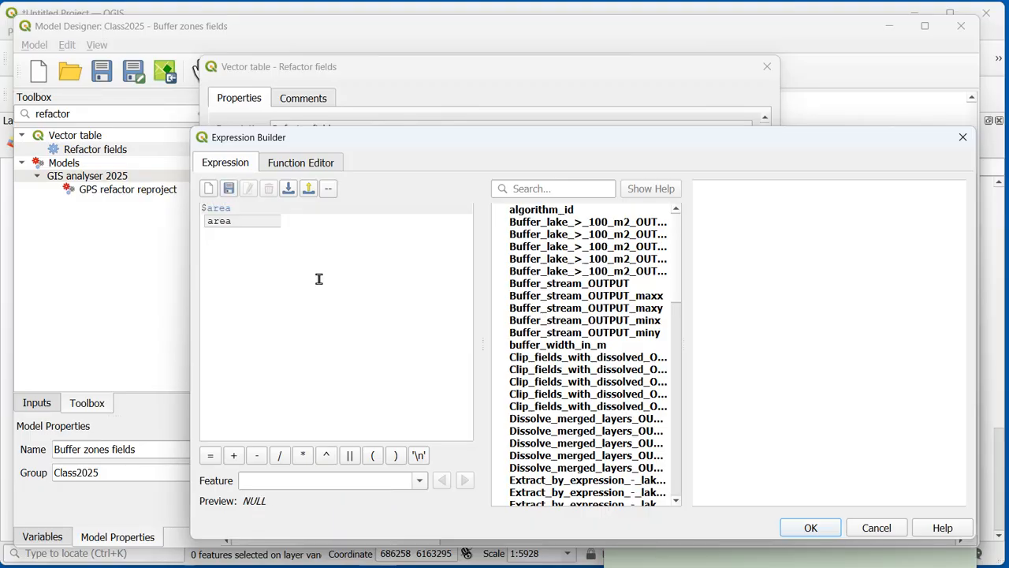
type("/10000")
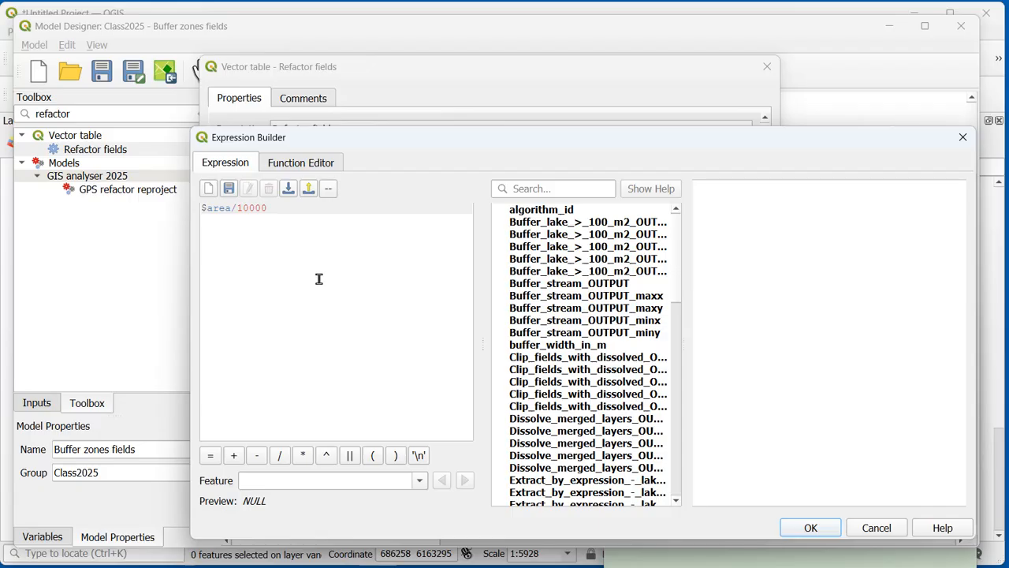
left_click(806, 527)
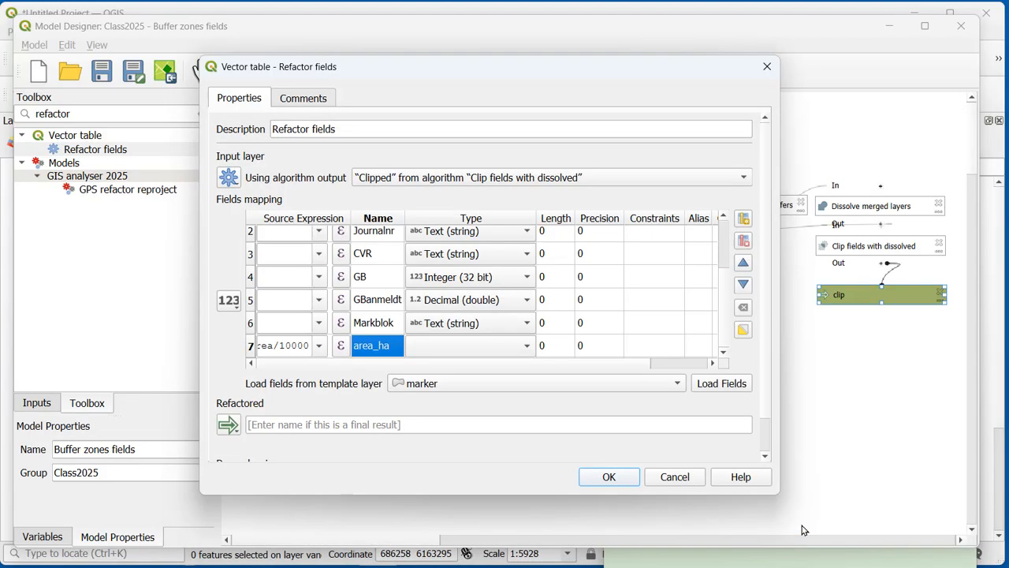
left_click(526, 350)
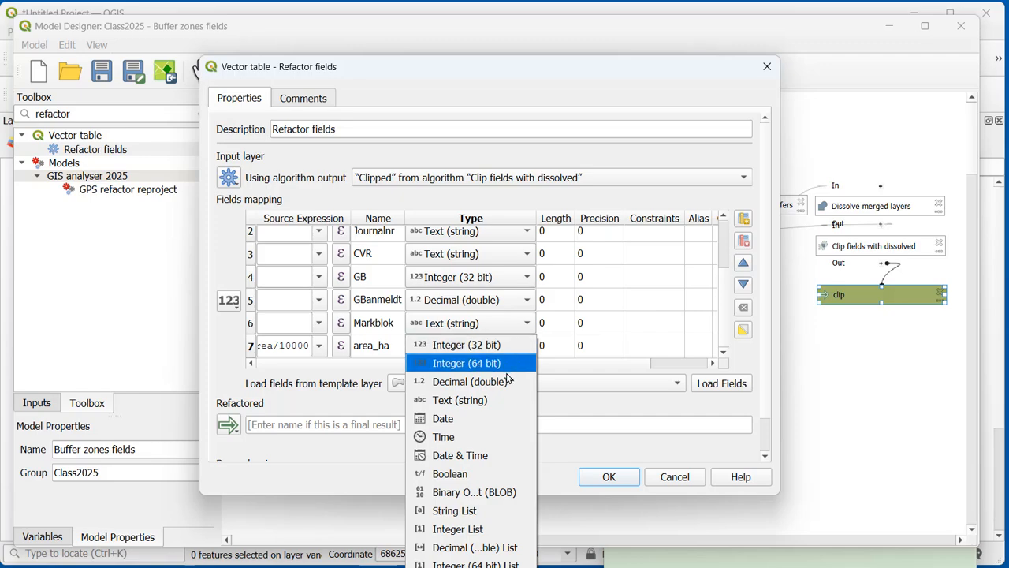
left_click(507, 381)
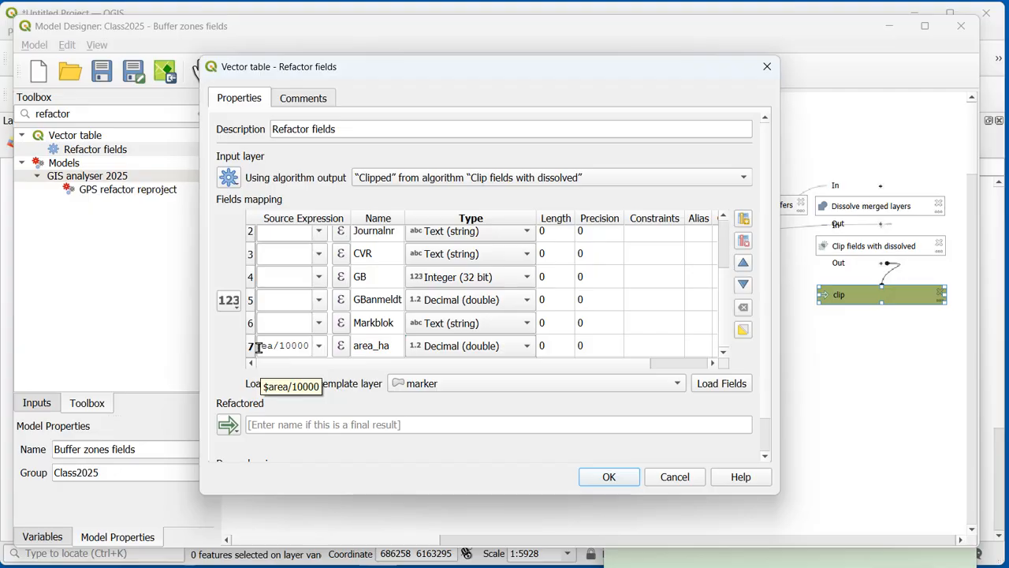
Step: Change the source expression of the area_ha field to round($area/10000,2)
left_click(341, 347)
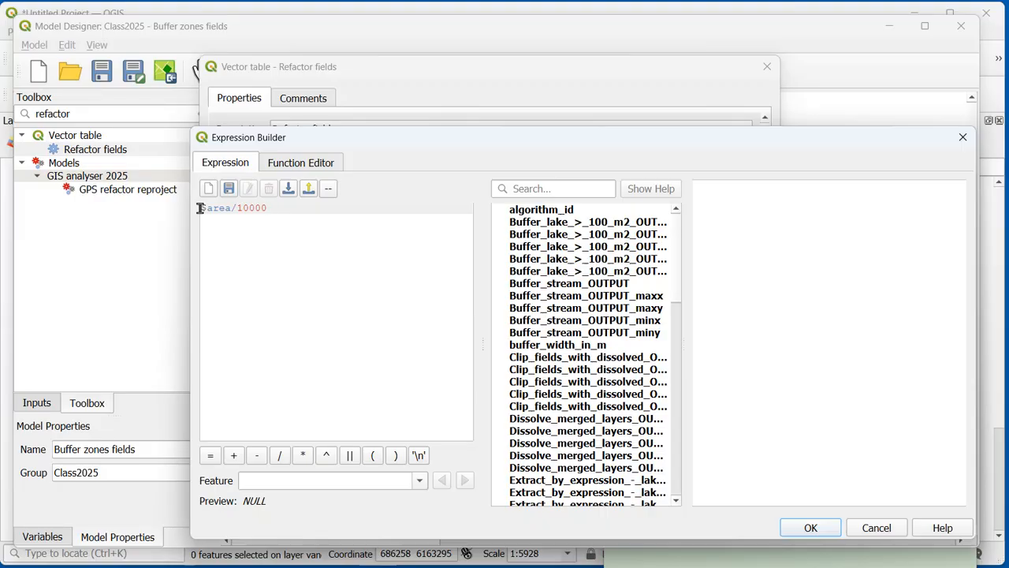
scroll(199, 208, "up", 3)
type("round")
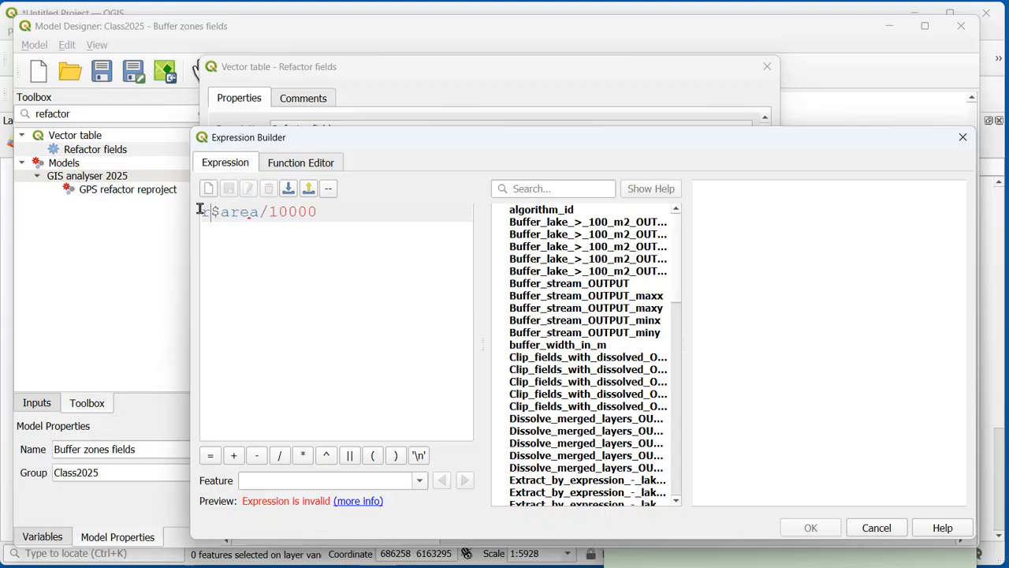
type("(")
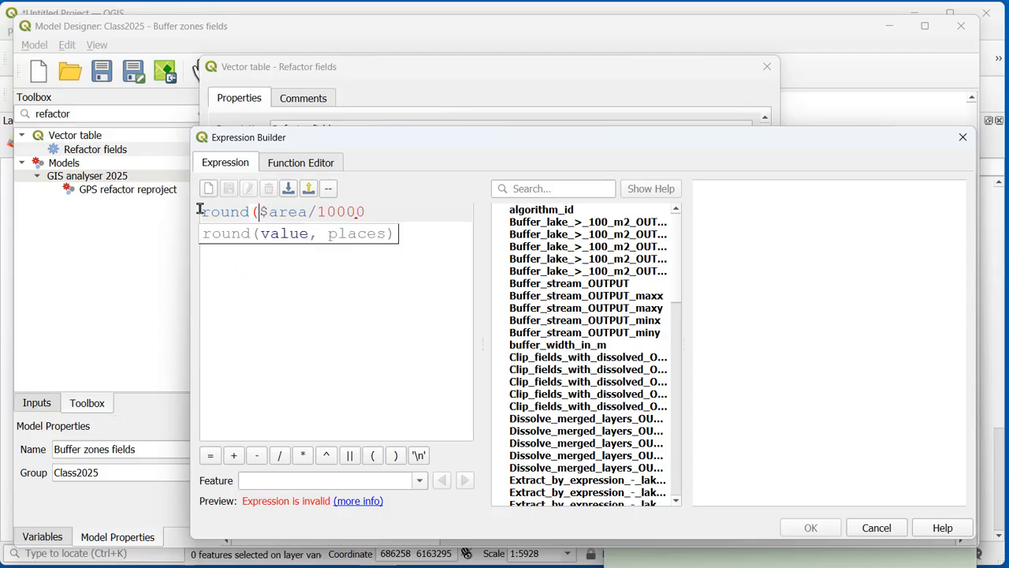
left_click(368, 212)
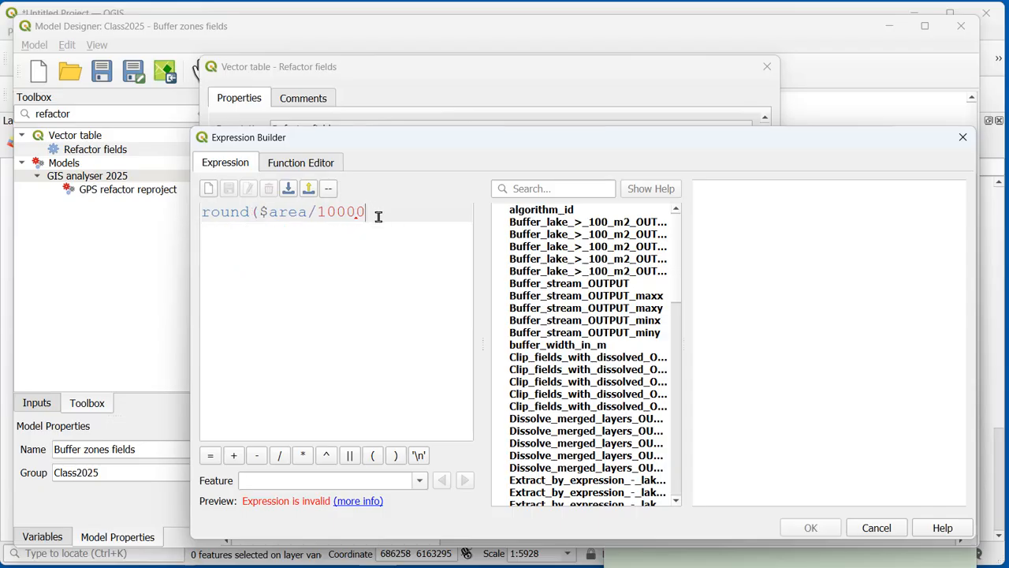
type(",2")
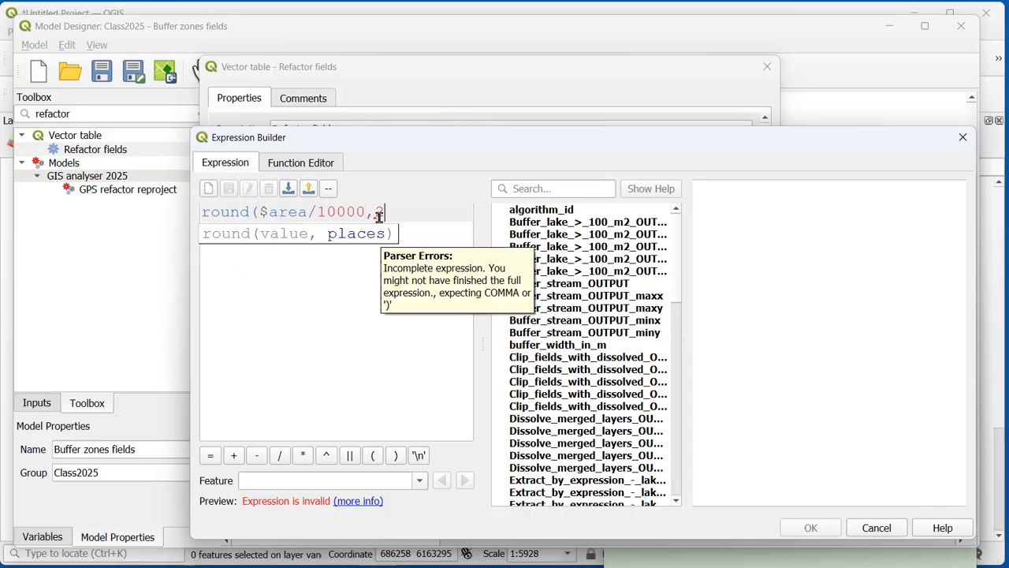
type(")")
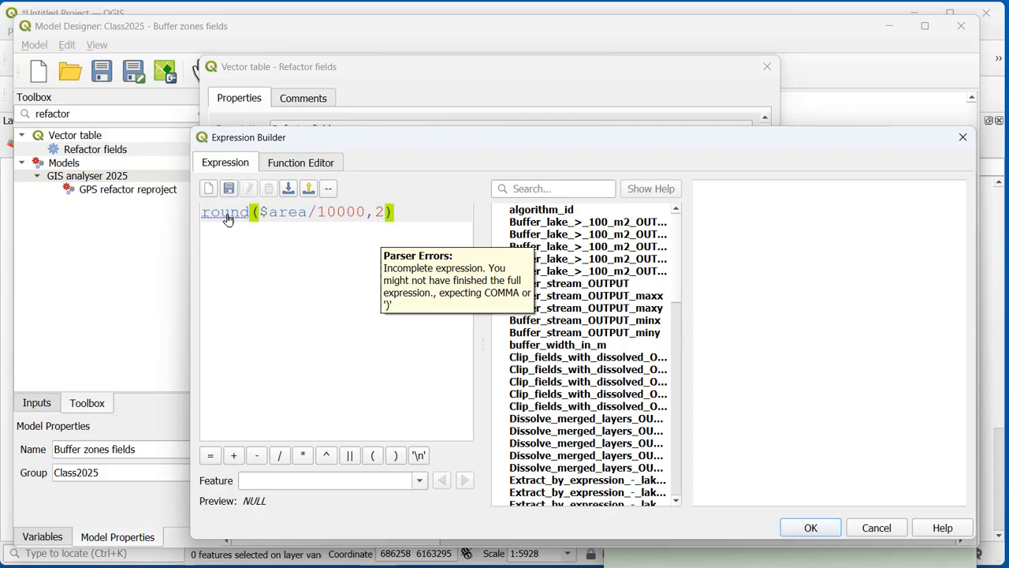
left_click(795, 528)
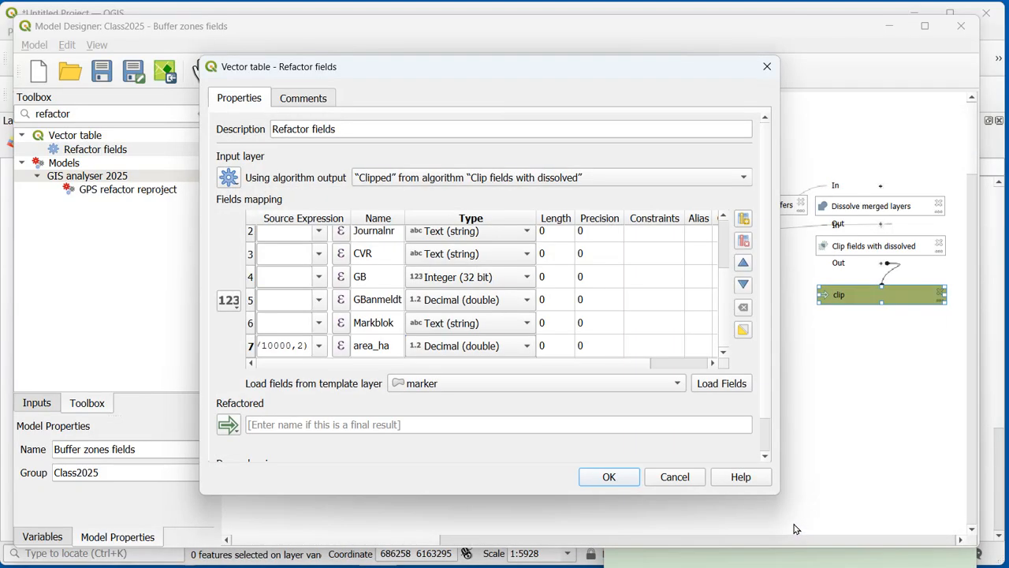
Step: Name the refactored final output Zones_area_ha and apply the Refactor fields settings
left_click(441, 424)
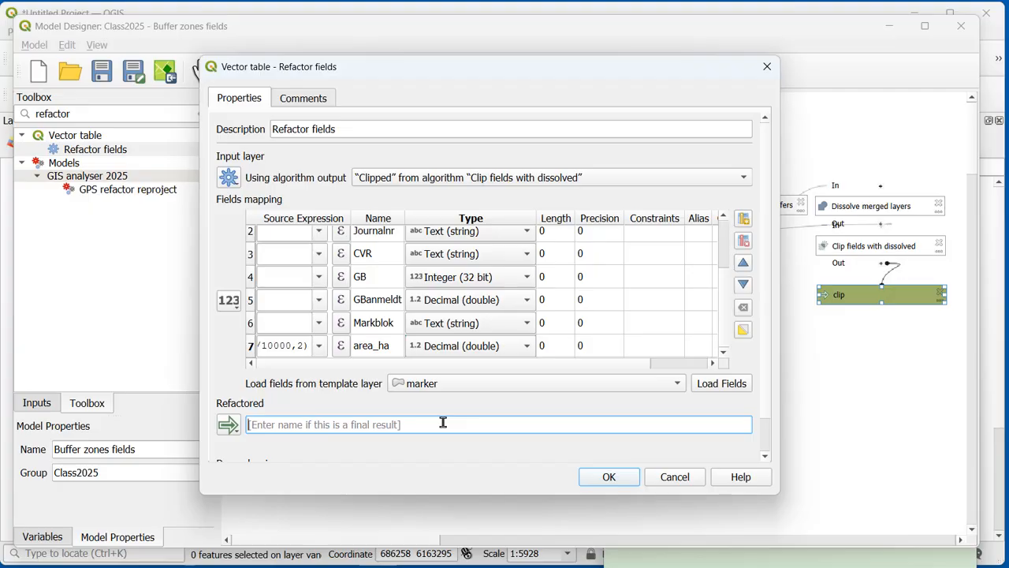
type("Z")
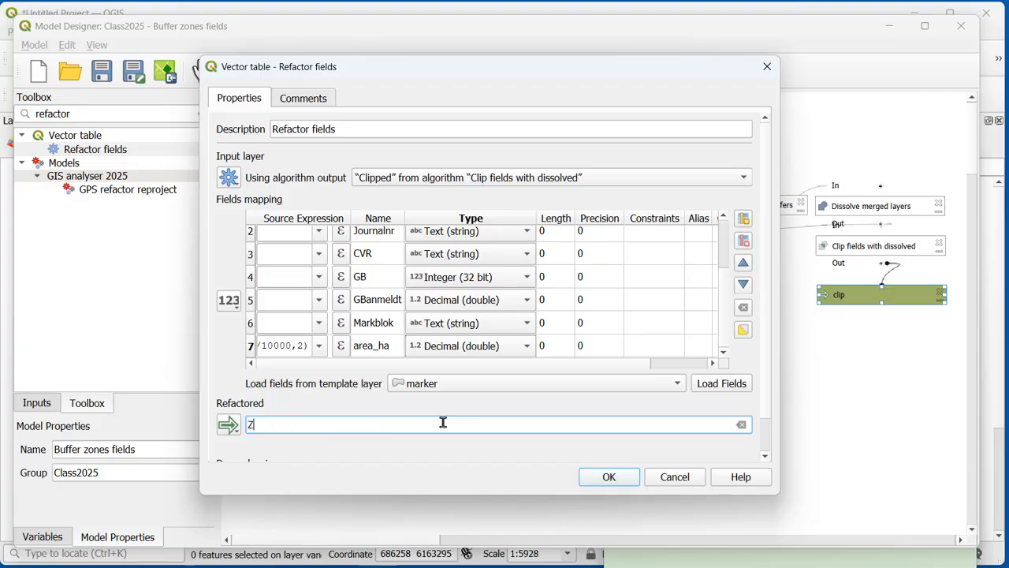
type("ones_ares")
key("BackSpace")
left_click(610, 477)
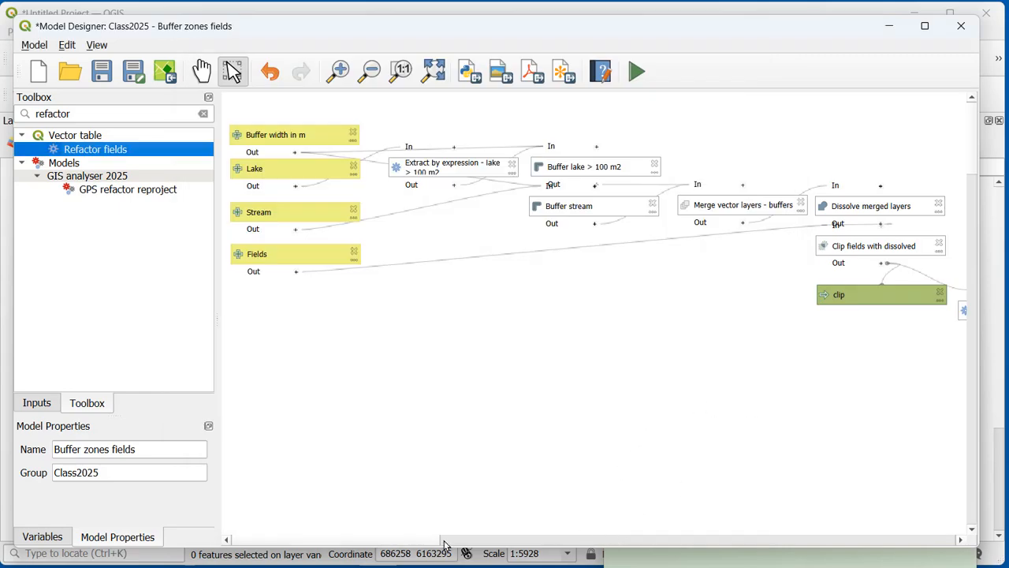
Step: Remove the clip output from the model and place Refactor fields and Zones_area_ha closely below Clip fields with dissolved
left_click_drag(444, 544, 504, 543)
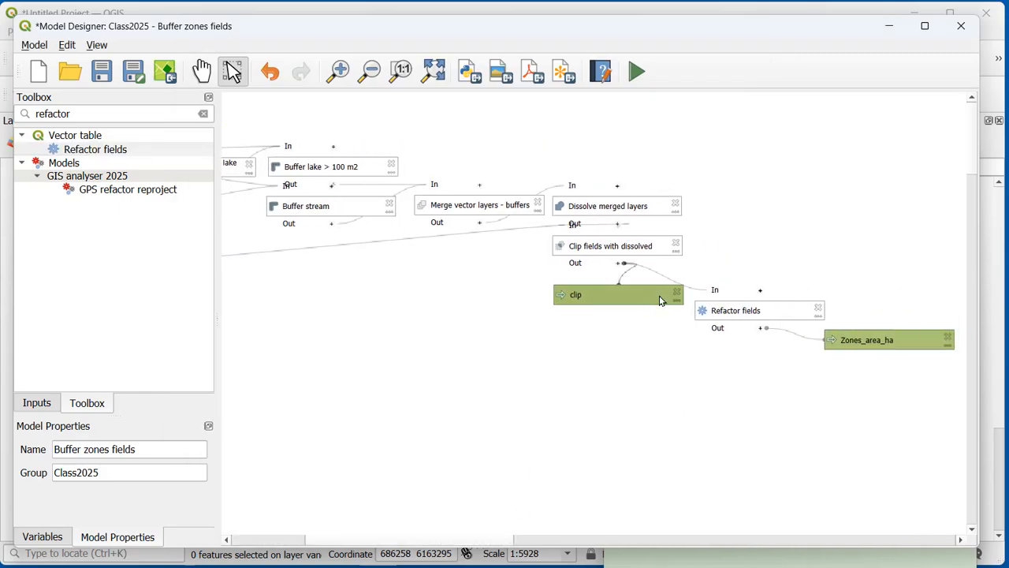
left_click(676, 291)
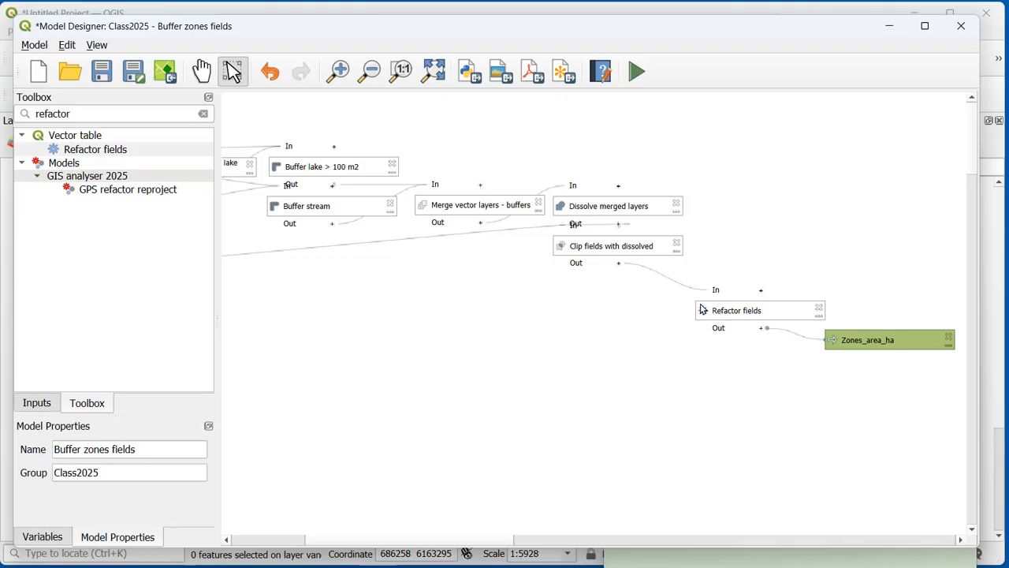
left_click_drag(734, 311, 597, 285)
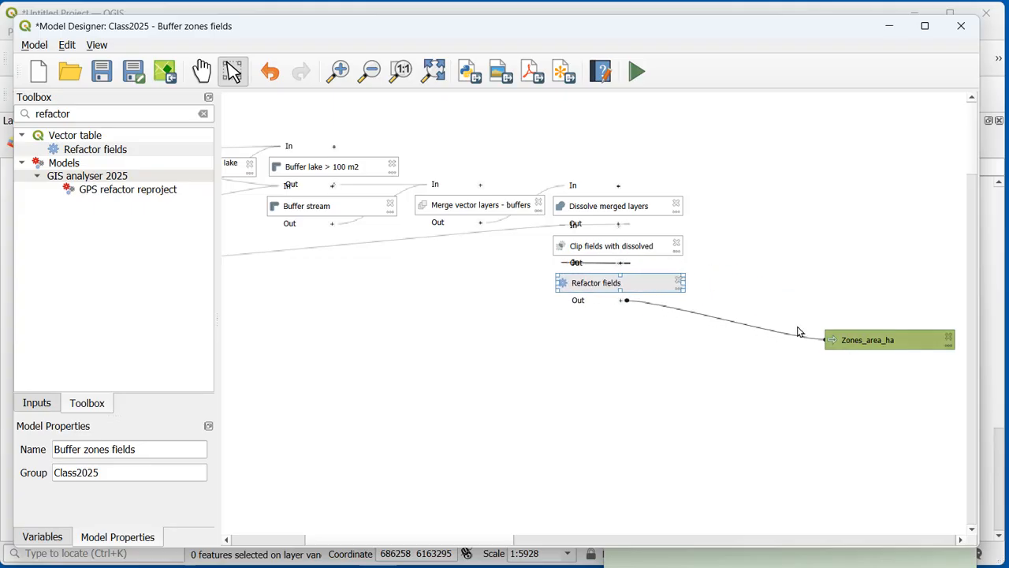
left_click_drag(868, 331, 732, 310)
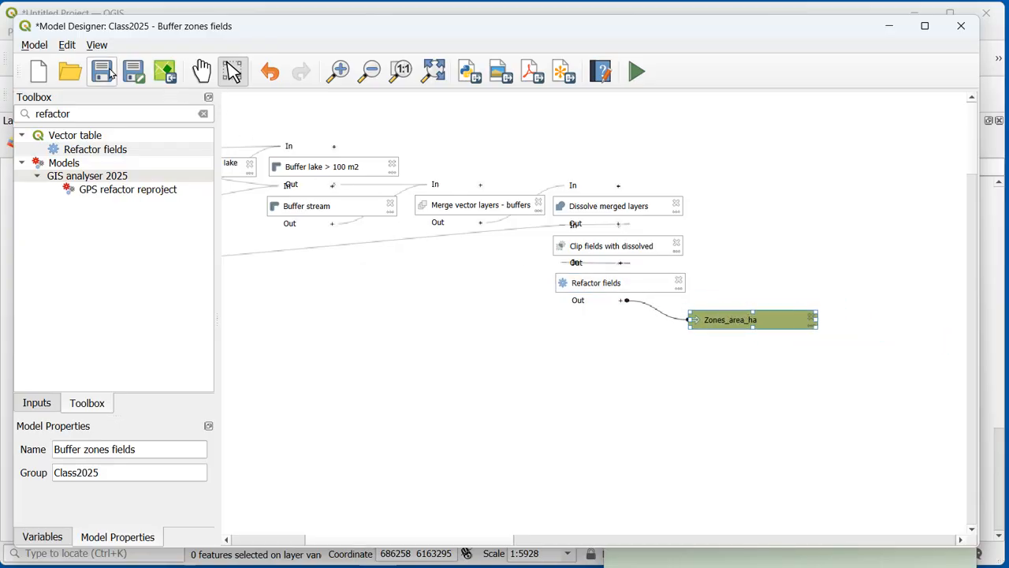
Step: Run the model with a 20 m buffer width on the soe, vandloebbred and marker layers, outputting a temporary layer
left_click(637, 72)
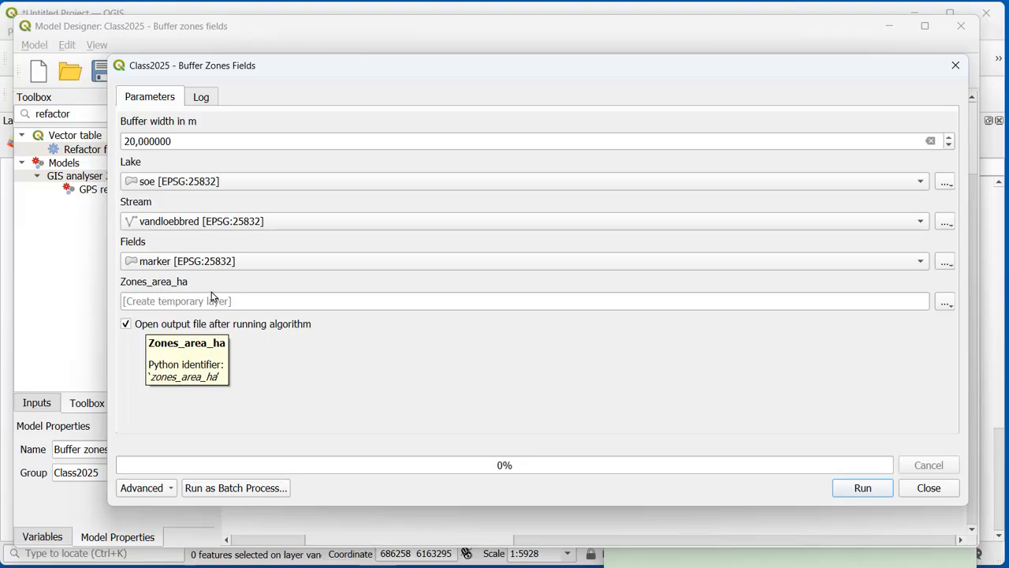
left_click(863, 487)
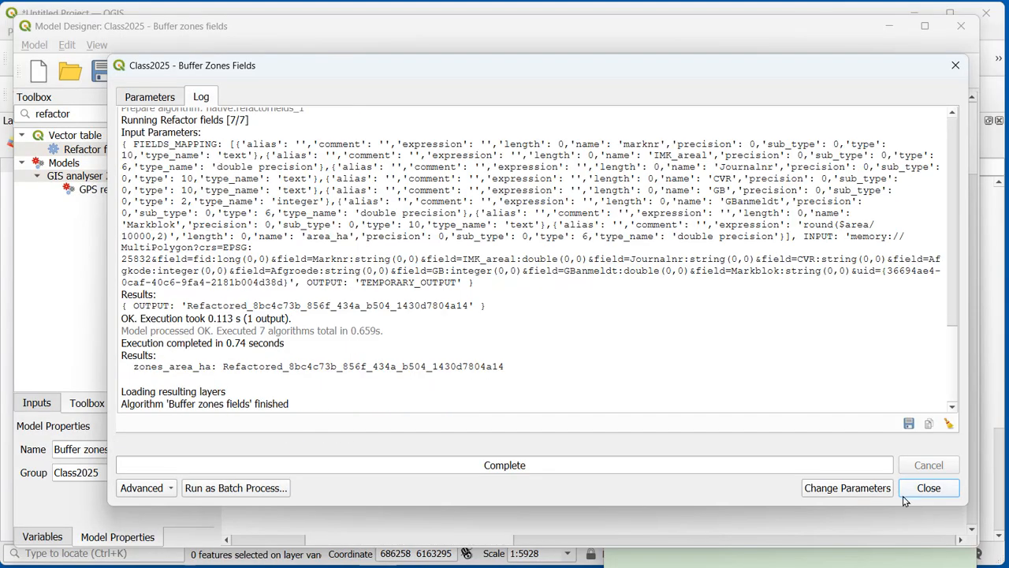
left_click(928, 487)
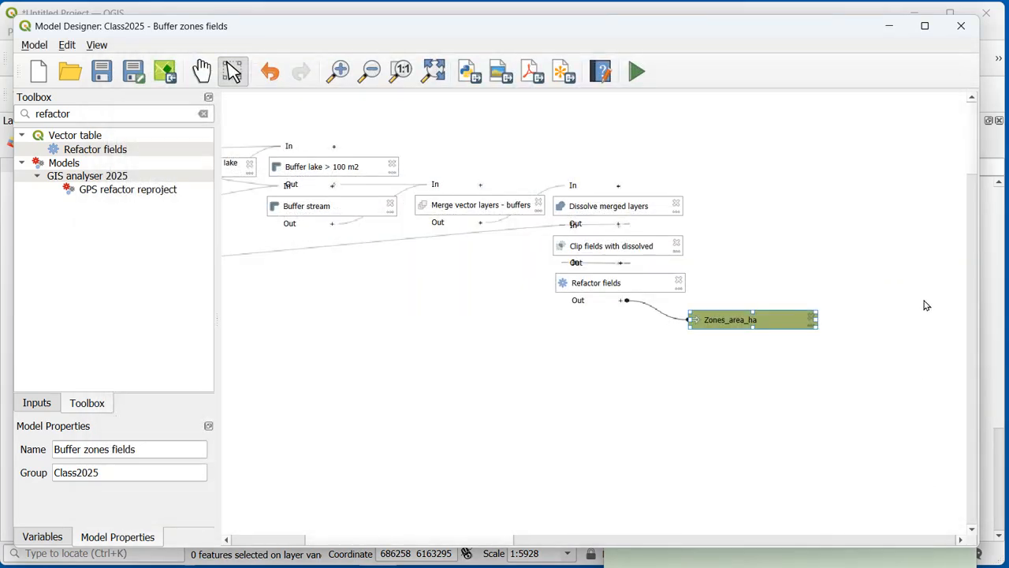
Step: Return to the main map window and examine the area_ha values in the attribute table of the Zones_area_ha layer
left_click(885, 26)
left_click(125, 171)
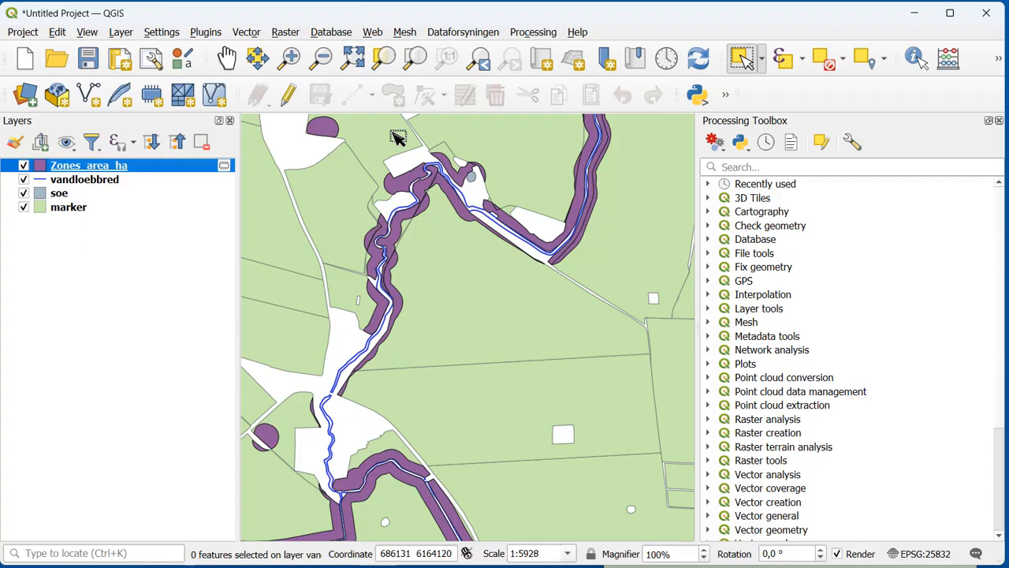
right_click(196, 168)
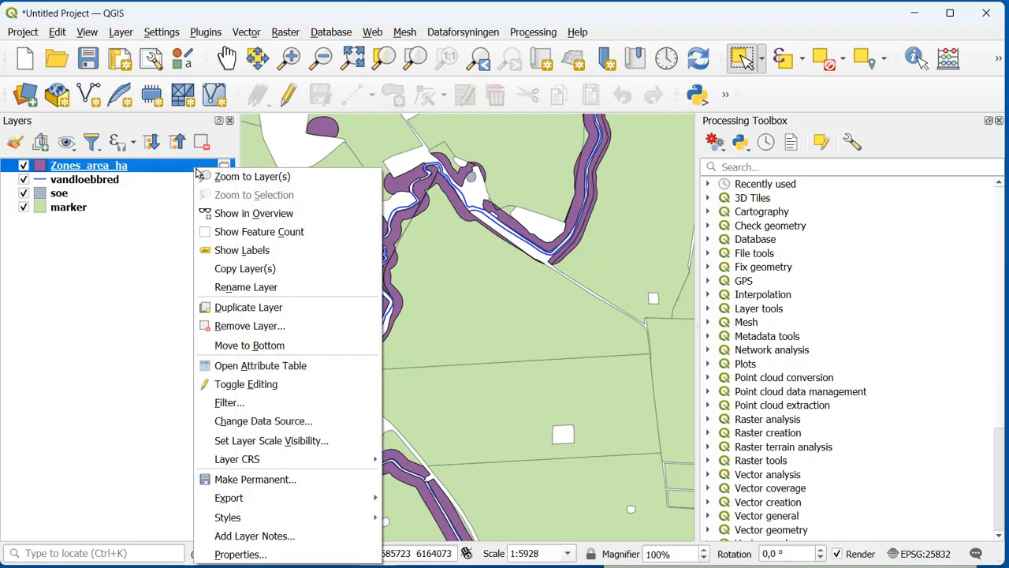
left_click(260, 365)
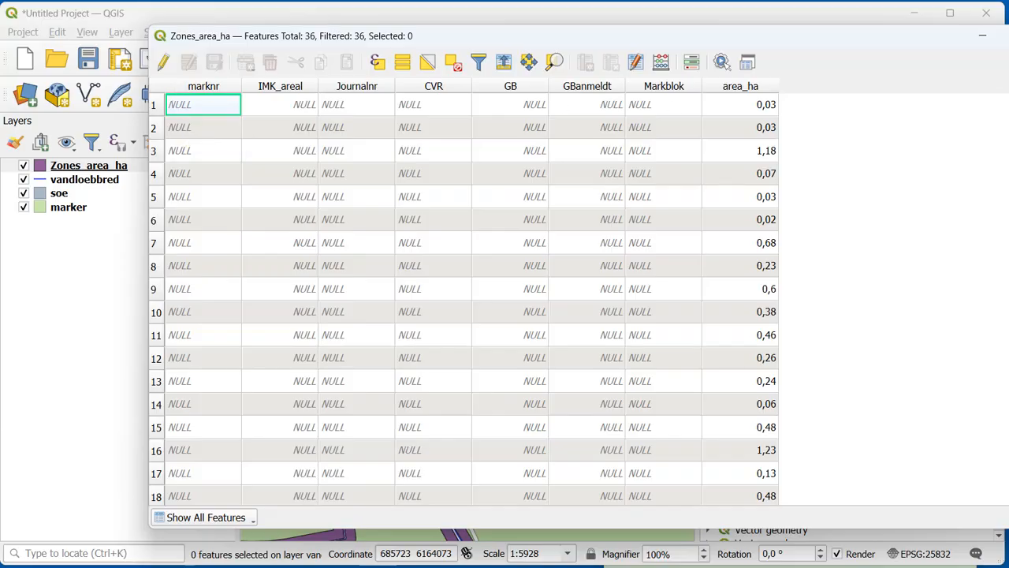
left_click(867, 34)
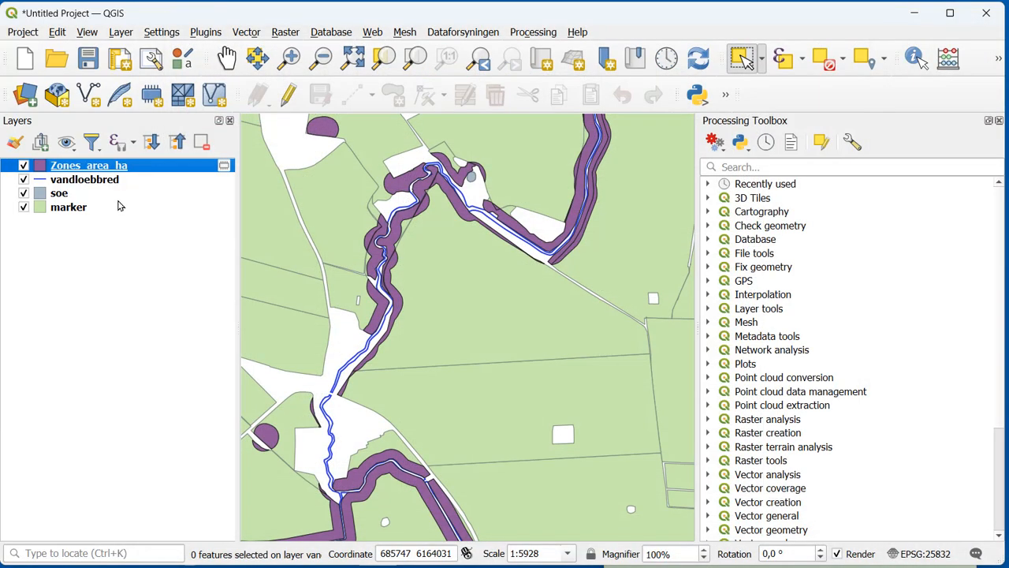
Step: Review the feature export options for the Zones_area_ha layer and leave without saving
right_click(125, 167)
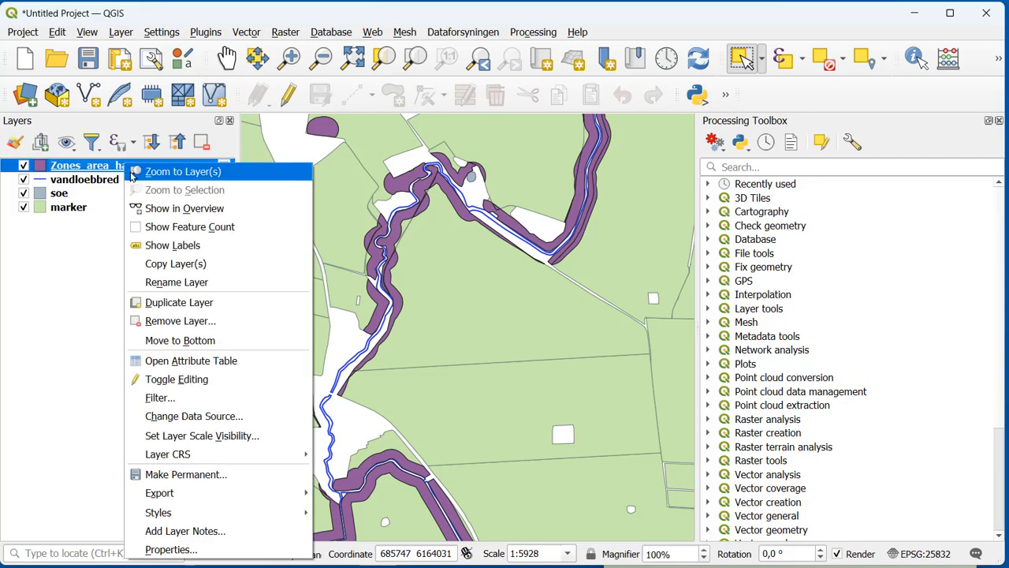
mouse_move(180, 492)
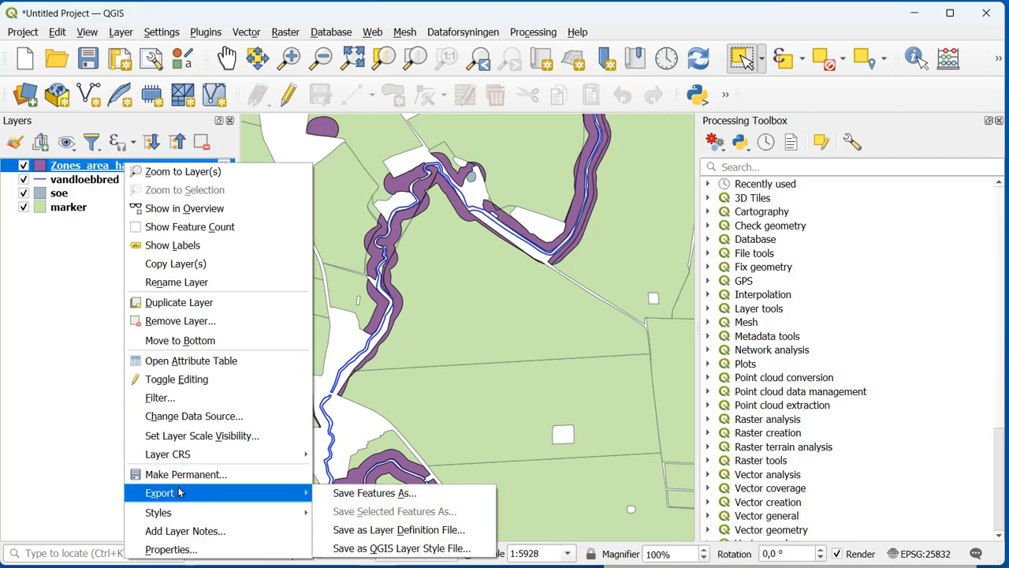
left_click(346, 499)
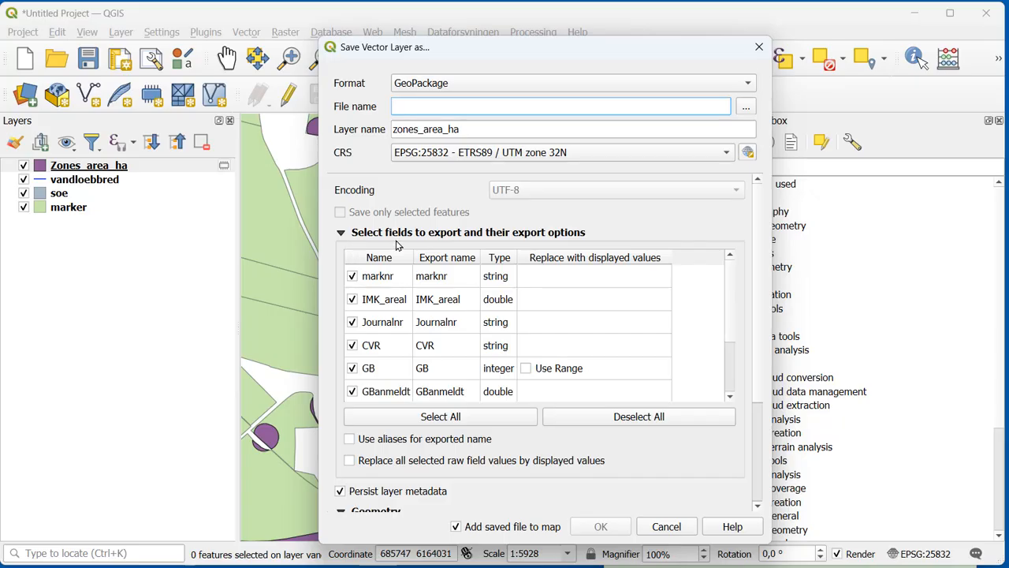
left_click(653, 528)
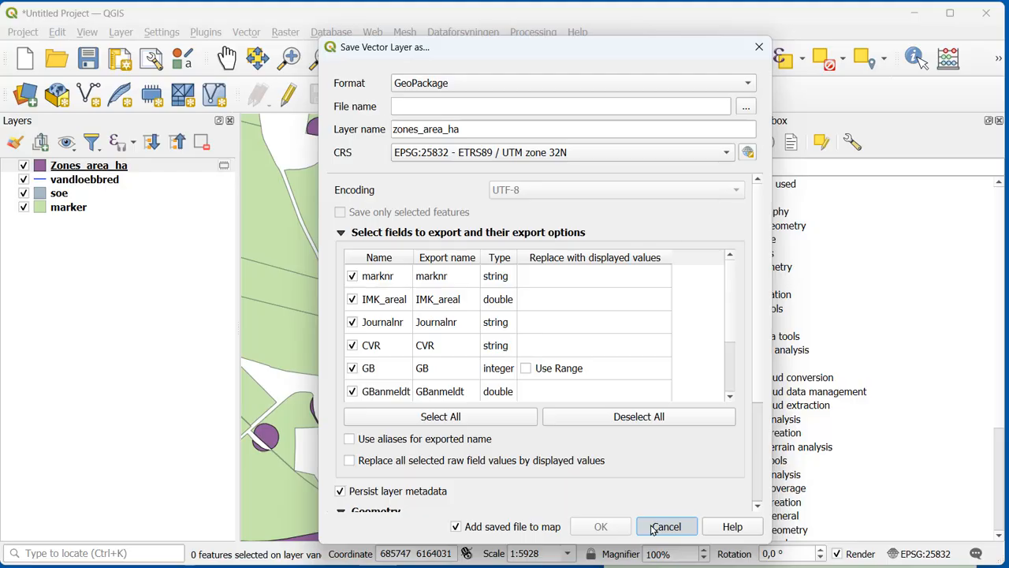
left_click(654, 528)
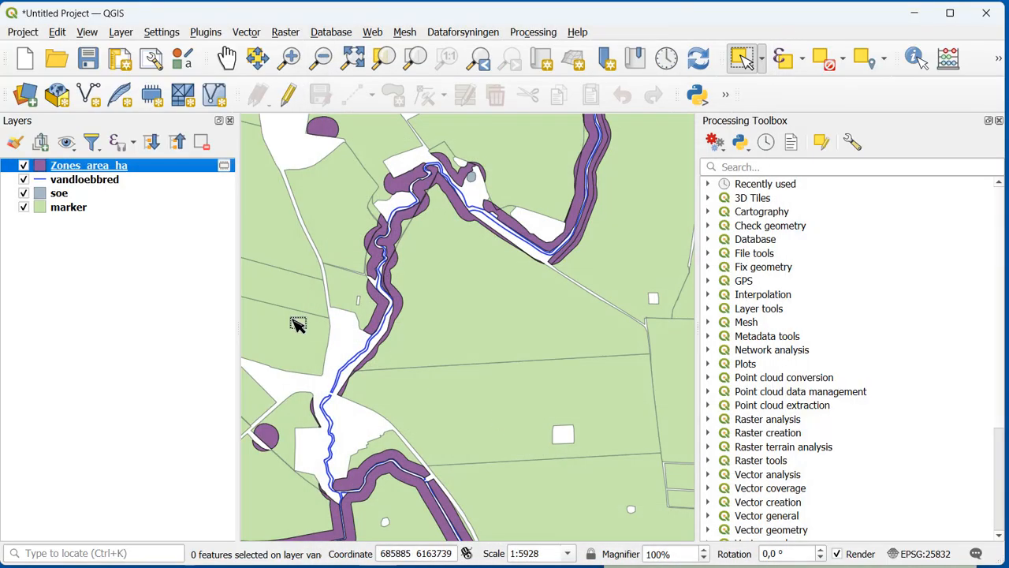